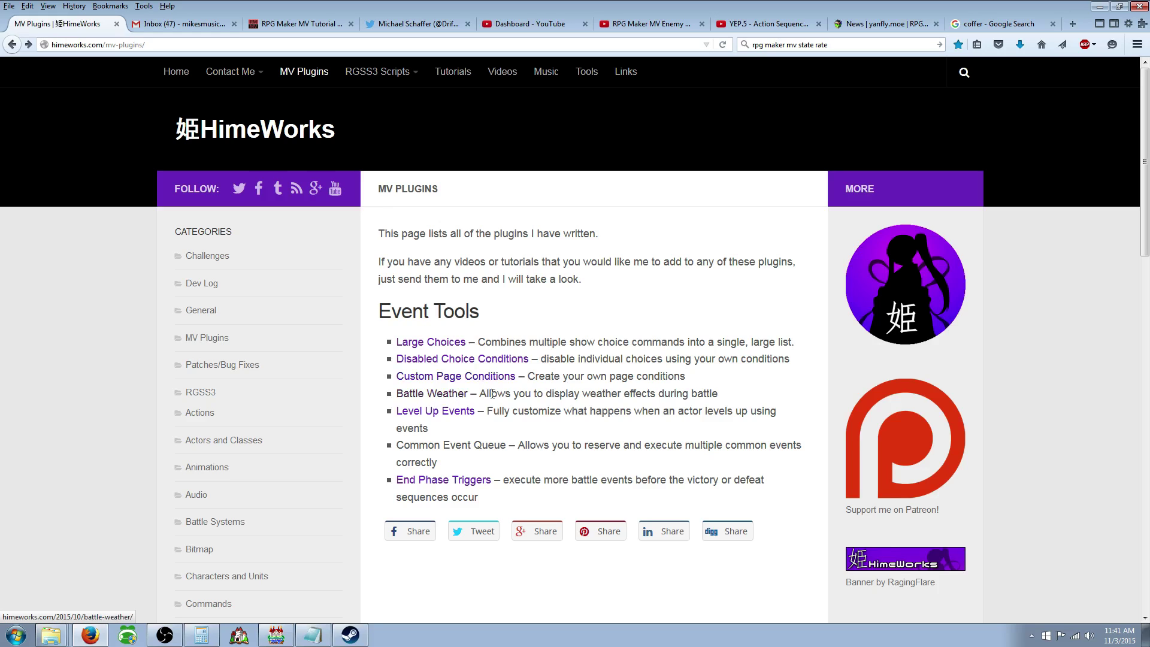
# Open the Common Event Queue plugin page and bring up the save dialog for the plugin's download in the project's js/plugins folder
pyautogui.click(440, 451)
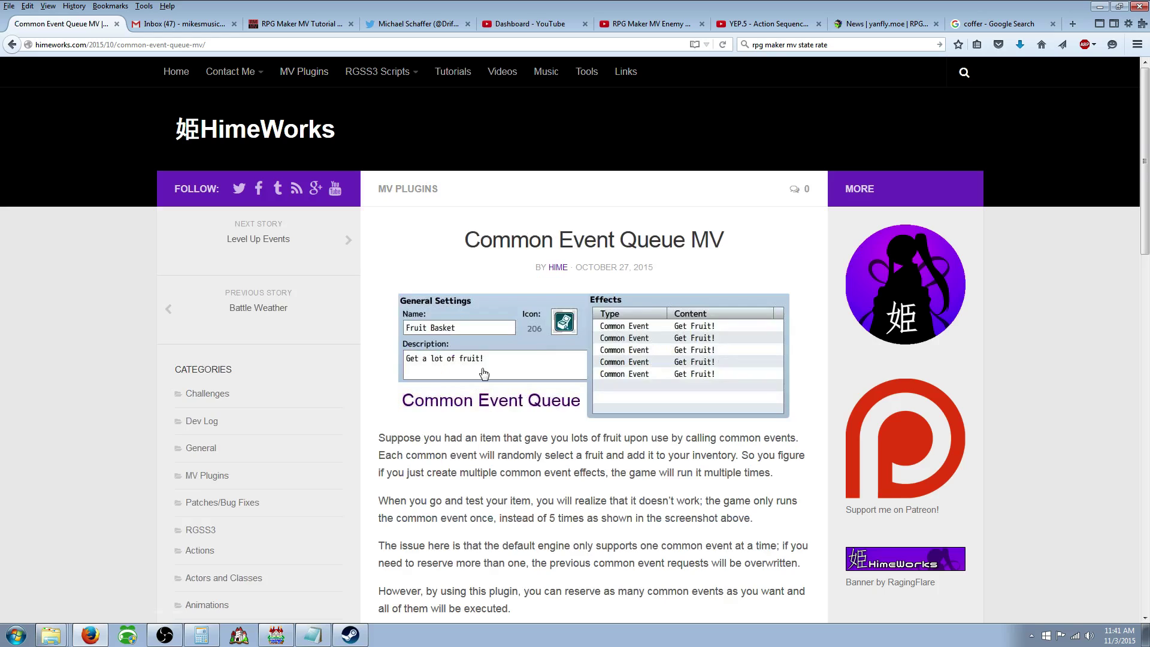
pyautogui.scroll(-5, 522, 273)
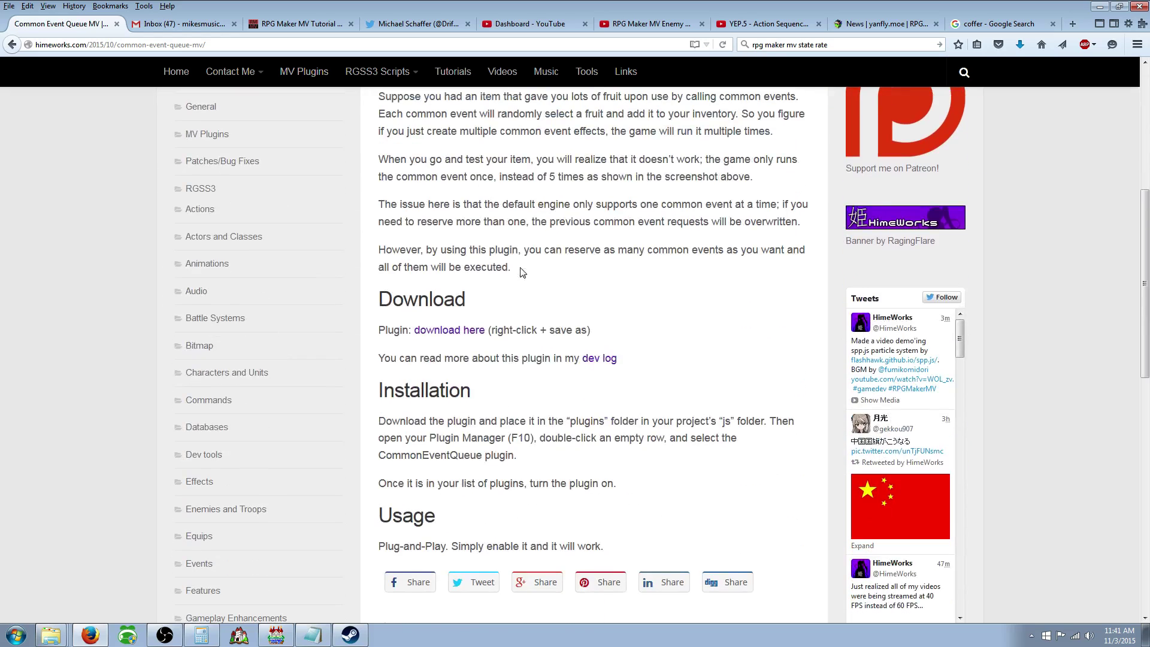
pyautogui.rightClick(470, 328)
pyautogui.click(520, 398)
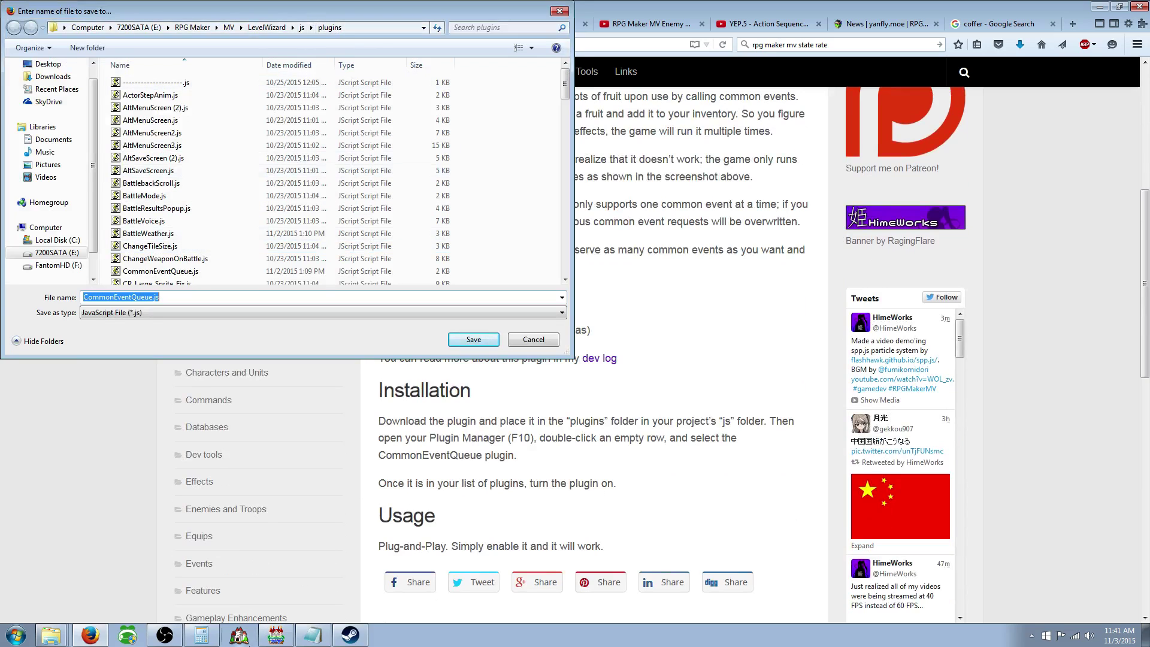
# Switch to RPG Maker MV and inspect the js/plugins folder inside the project folder
pyautogui.click(275, 635)
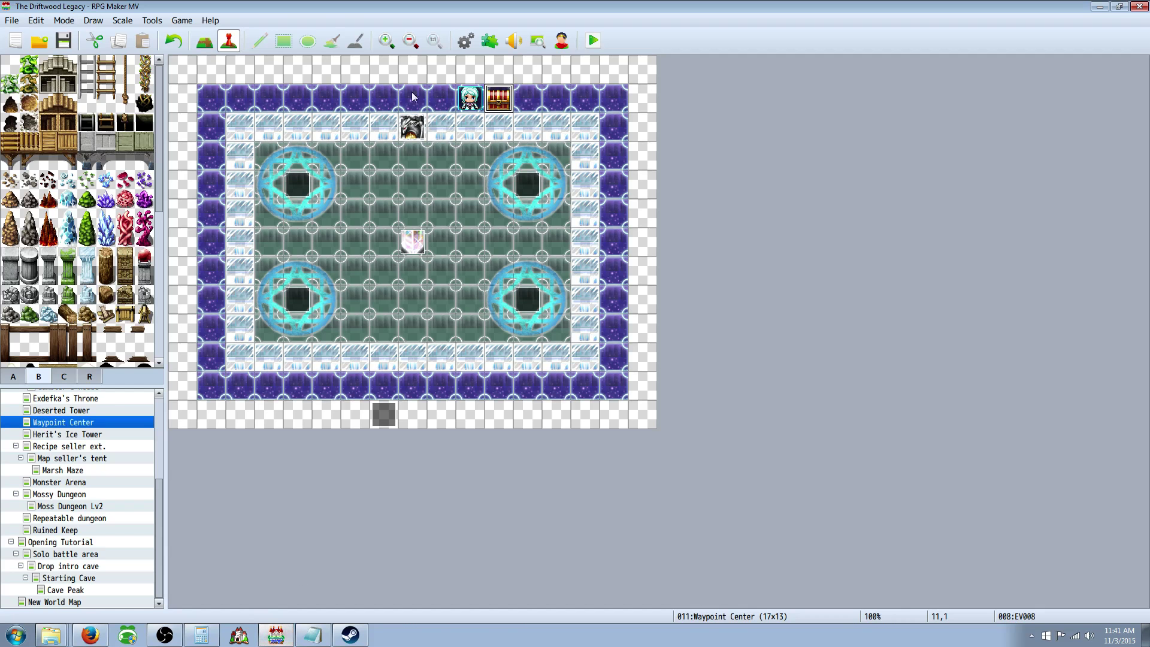
pyautogui.click(181, 20)
pyautogui.click(198, 48)
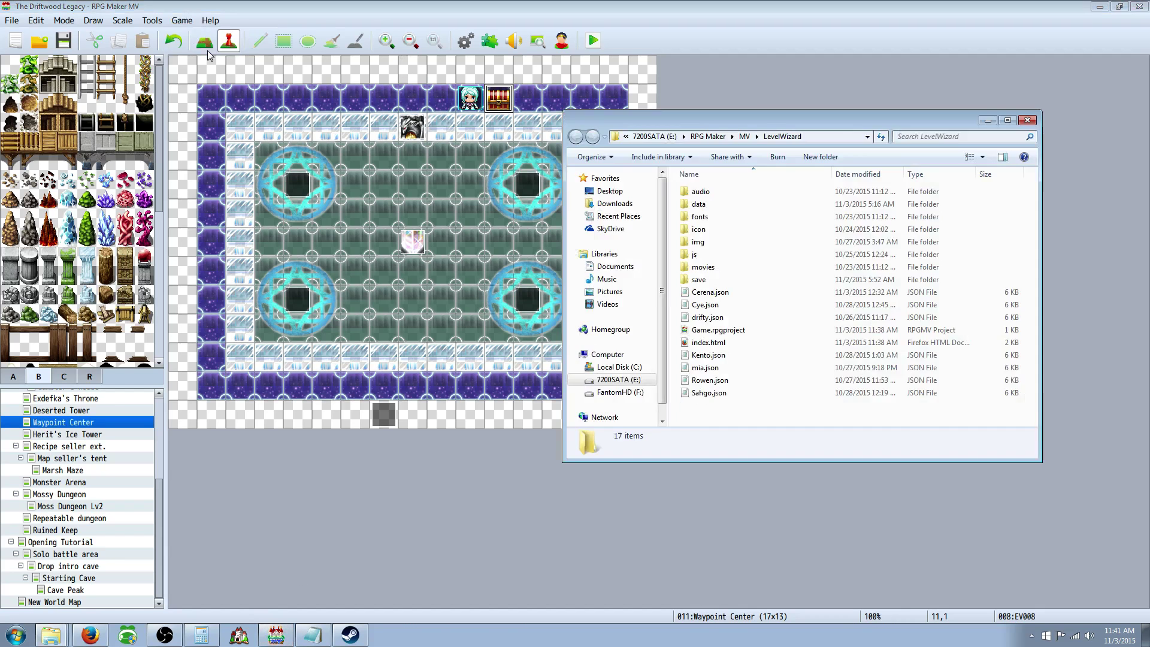
pyautogui.doubleClick(695, 254)
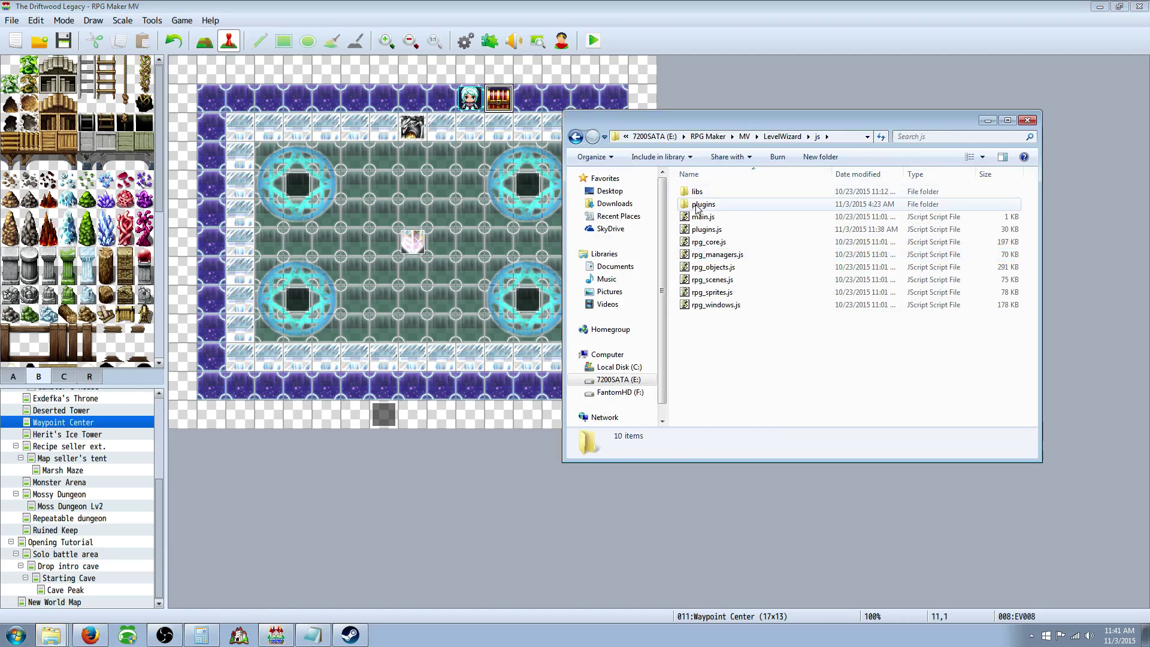
pyautogui.doubleClick(698, 204)
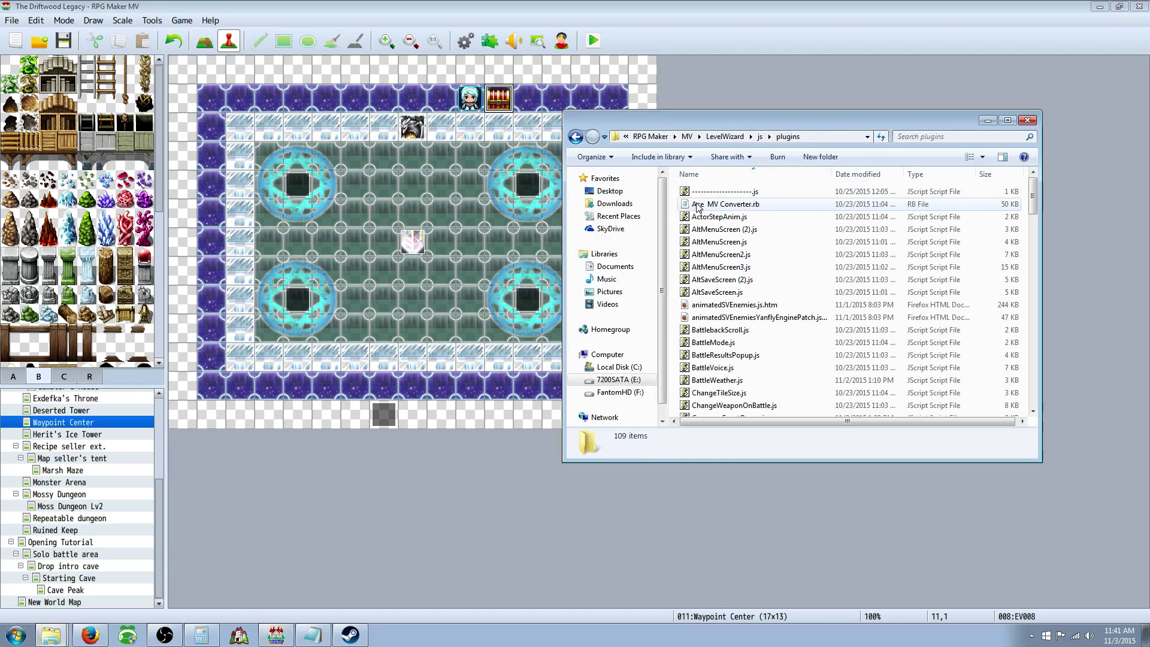
pyautogui.click(1028, 121)
# Open a blank entry in the Plugin Manager, look through the available plugin names, and discard the entry
pyautogui.click(489, 40)
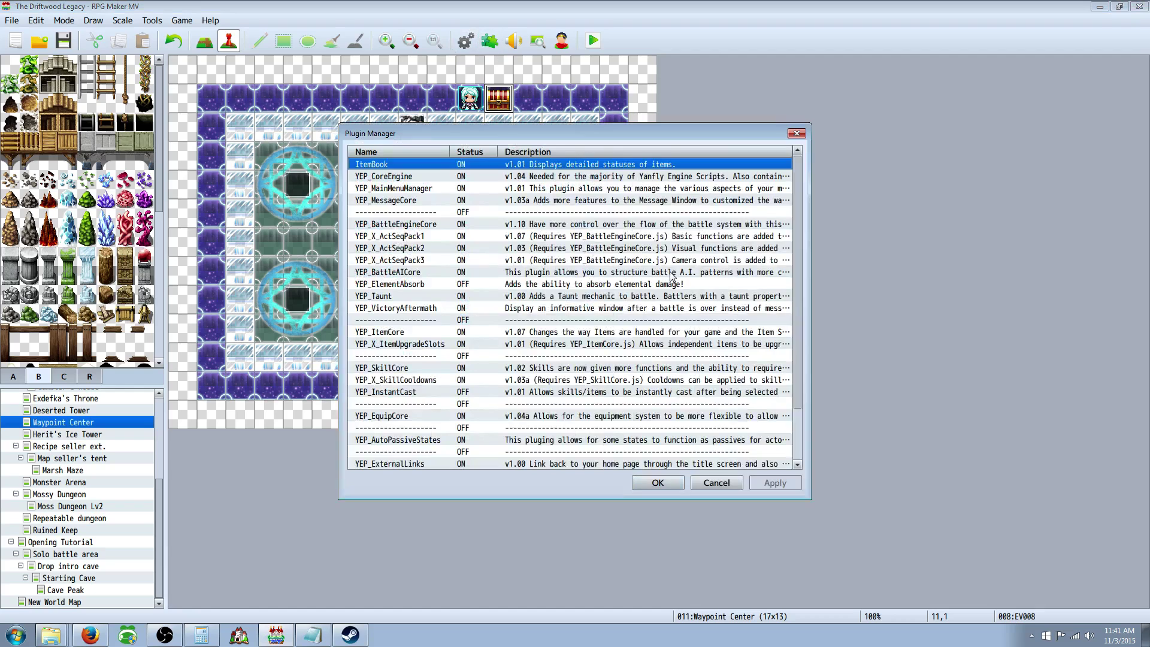
pyautogui.scroll(-2, 584, 314)
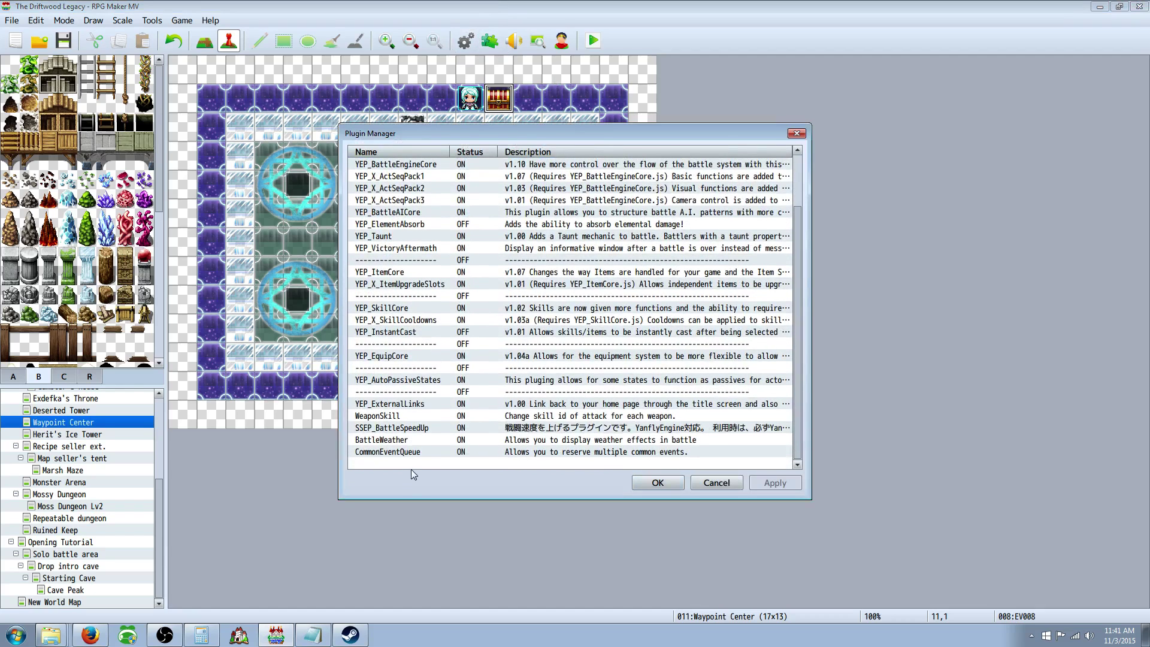
pyautogui.doubleClick(412, 462)
pyautogui.click(534, 223)
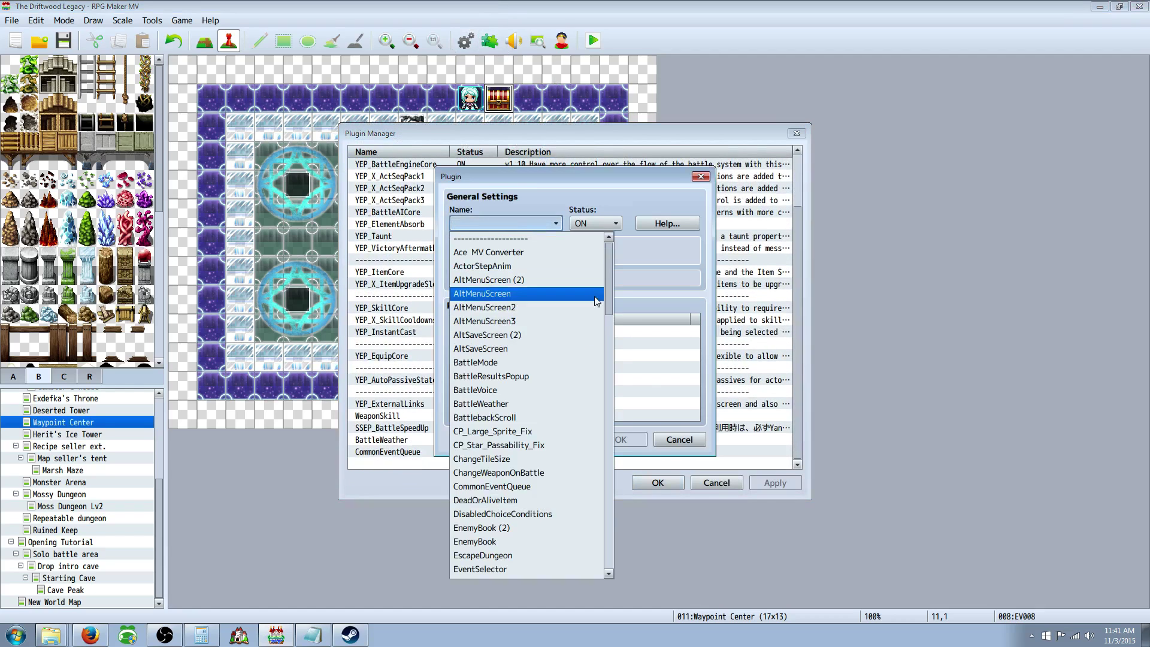
pyautogui.click(623, 235)
pyautogui.click(679, 440)
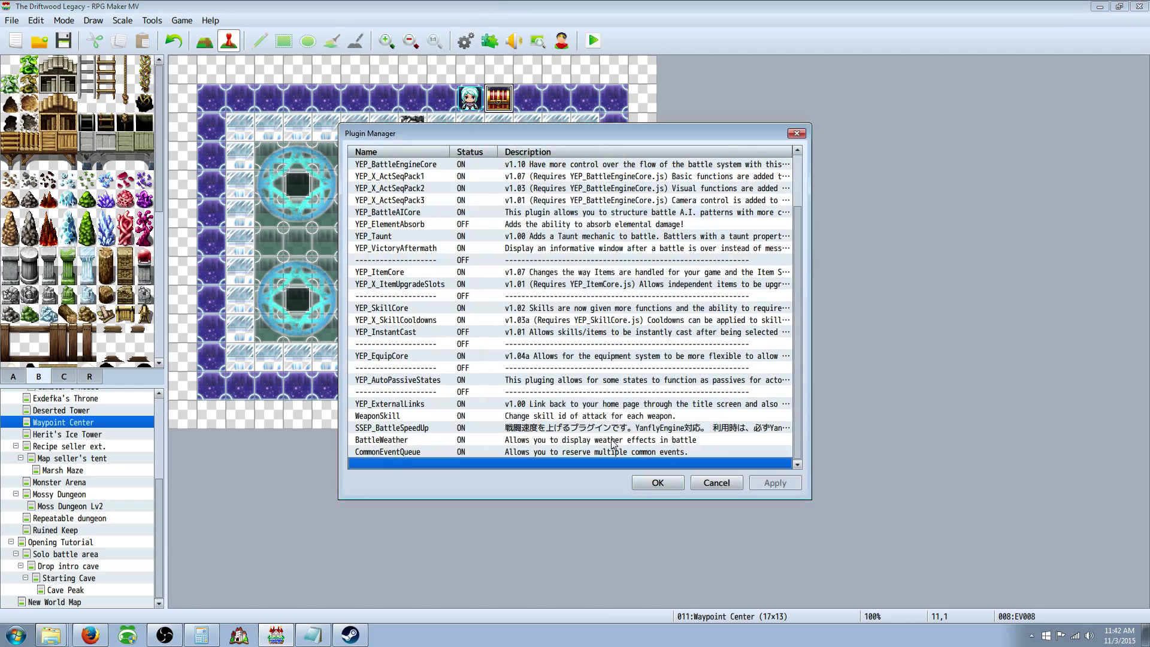
# Check the CommonEventQueue entry in the Plugin Manager and accept the plugin list
pyautogui.click(398, 452)
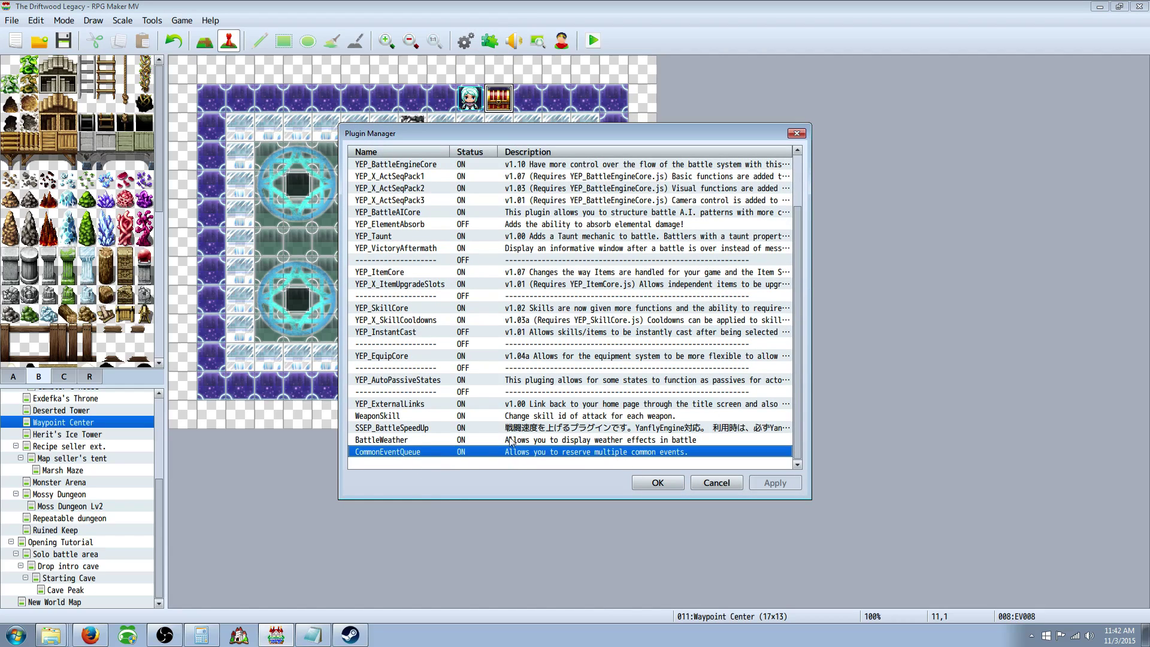
pyautogui.click(657, 484)
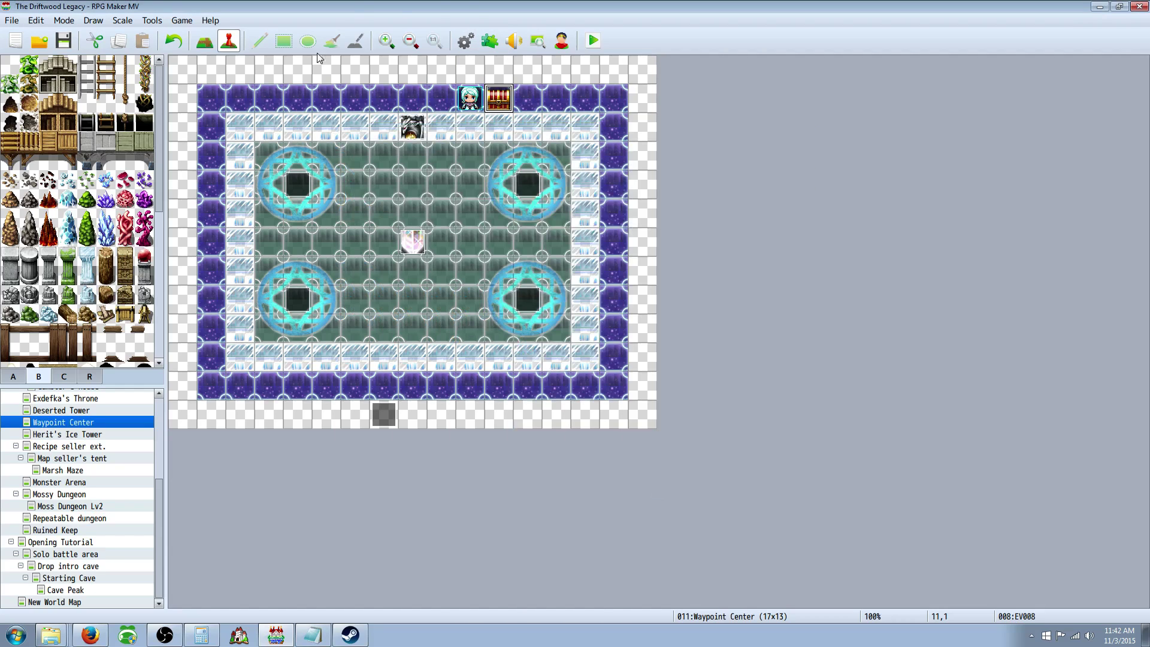
pyautogui.click(491, 42)
pyautogui.click(662, 479)
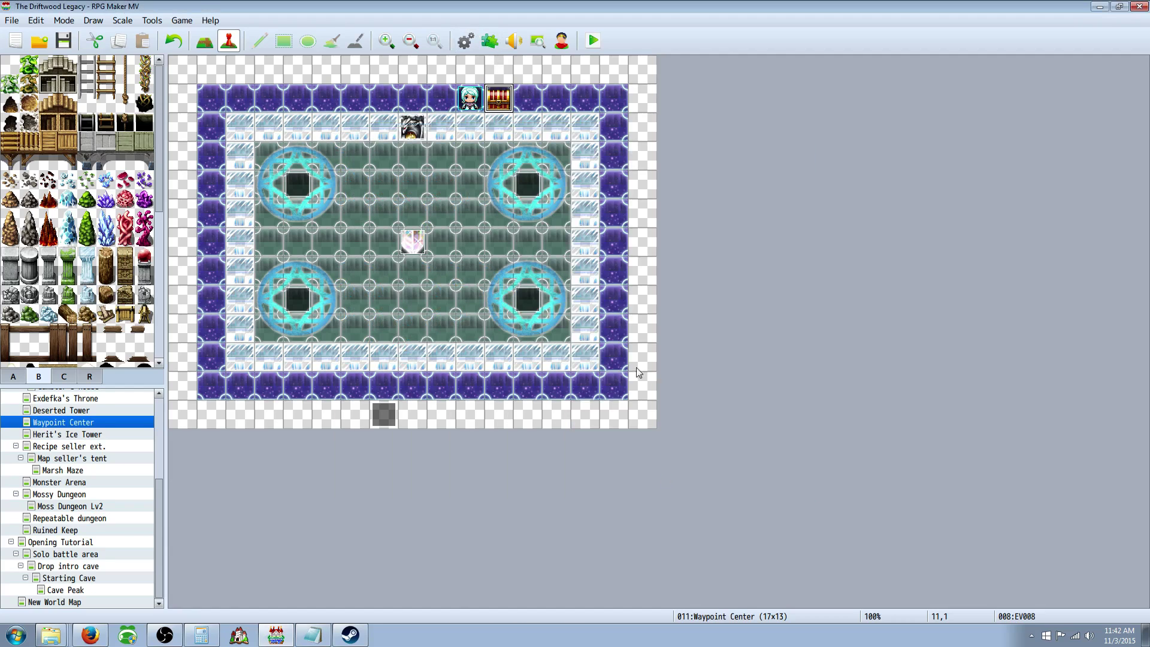
# Name the empty item 0124 "Treasure chest" in the database's item list
pyautogui.click(465, 42)
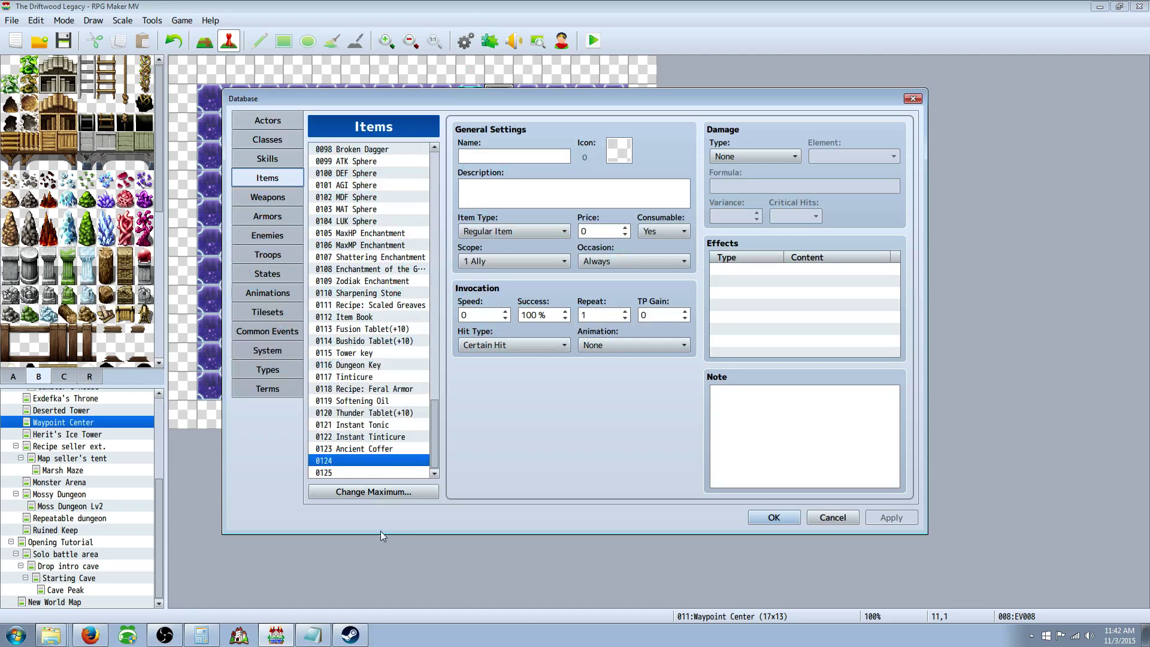
pyautogui.click(483, 157)
pyautogui.write('T')
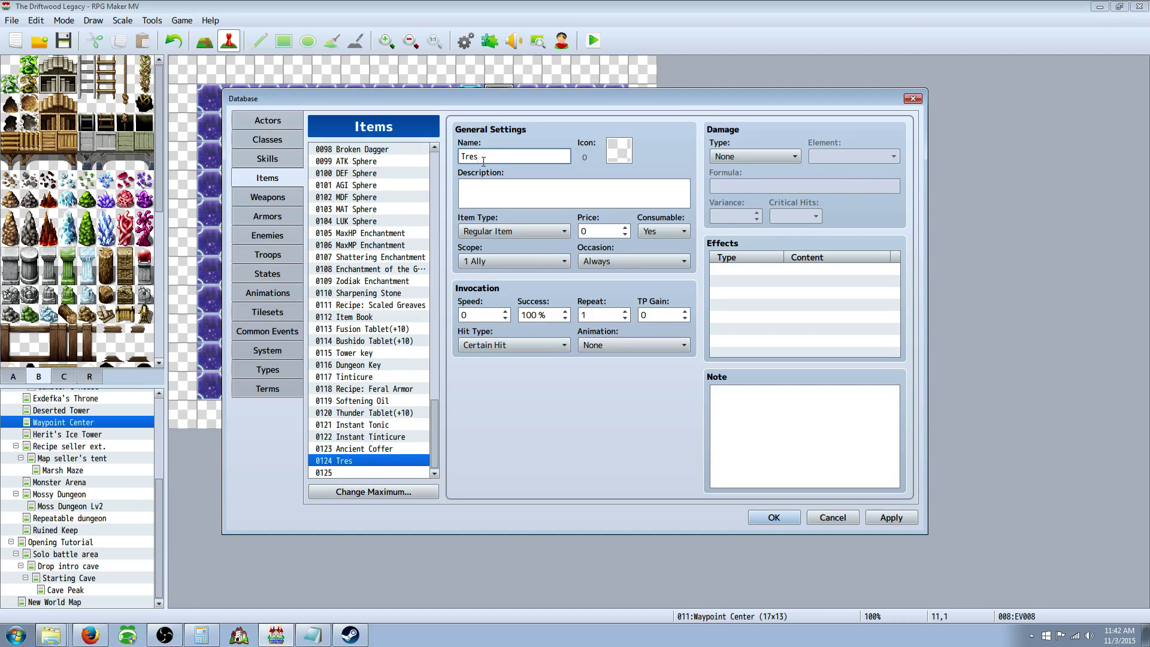
pyautogui.write('reasure chest')
# Give the Treasure chest item the chest icon 210 and the description "This chest contains three random item."
pyautogui.doubleClick(617, 158)
pyautogui.scroll(-2, 501, 391)
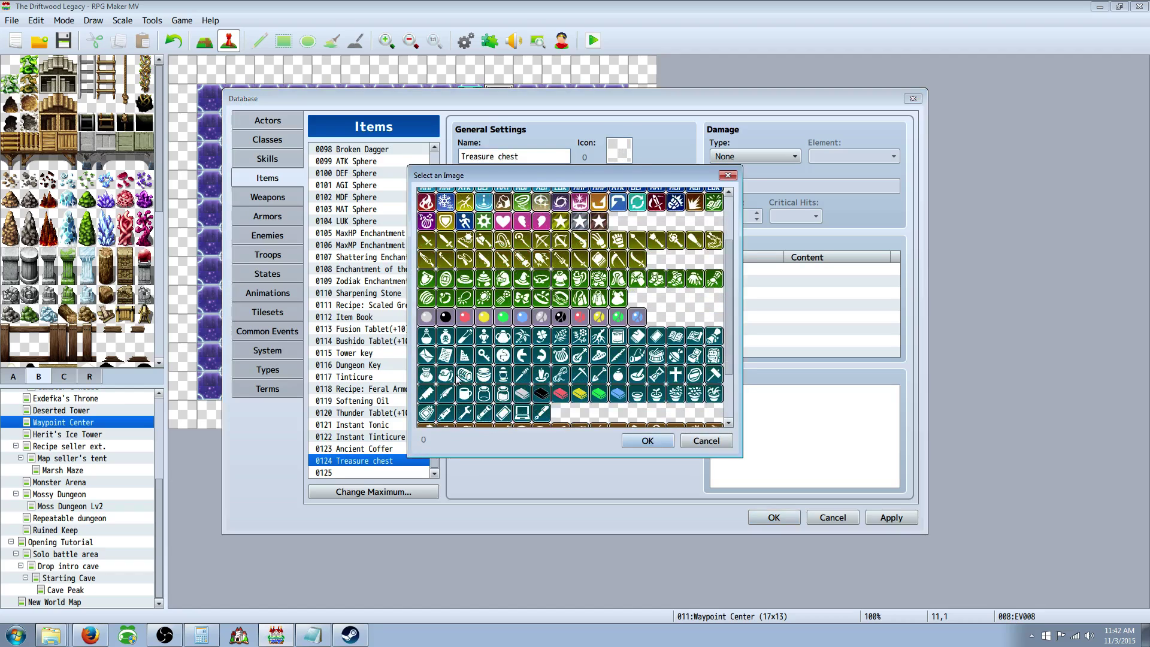
pyautogui.doubleClick(461, 377)
pyautogui.click(487, 190)
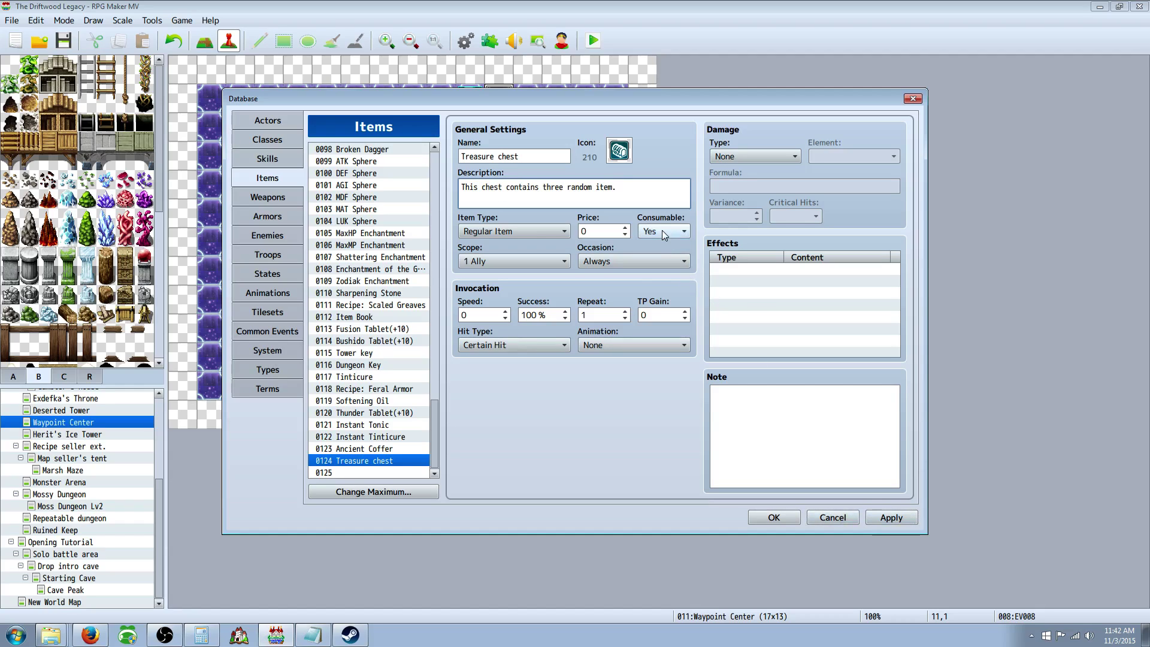
# Set the Treasure chest item's occasion to Menu Screen and its scope to None, and apply the changes
pyautogui.click(626, 261)
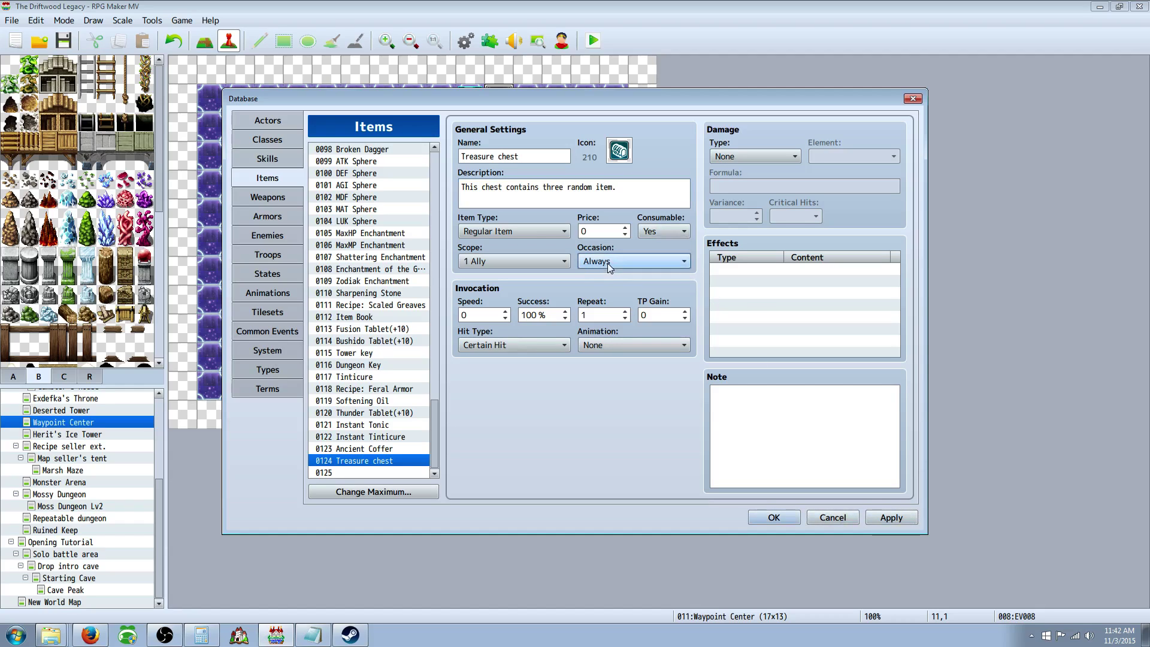
pyautogui.click(615, 304)
pyautogui.click(499, 261)
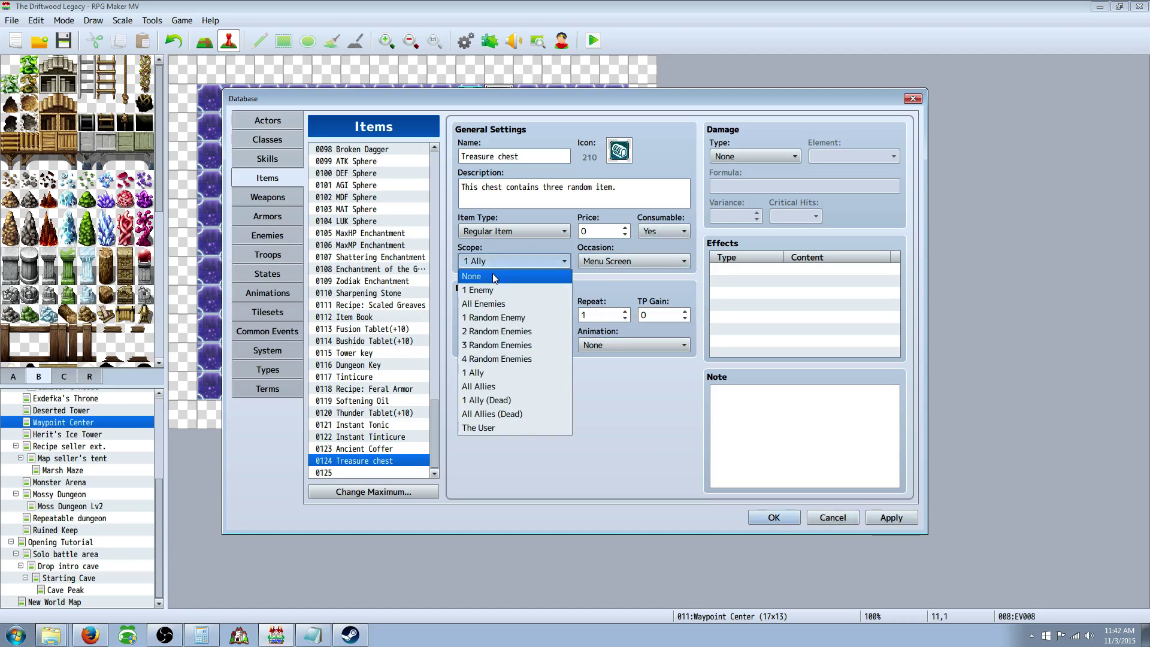
pyautogui.click(491, 272)
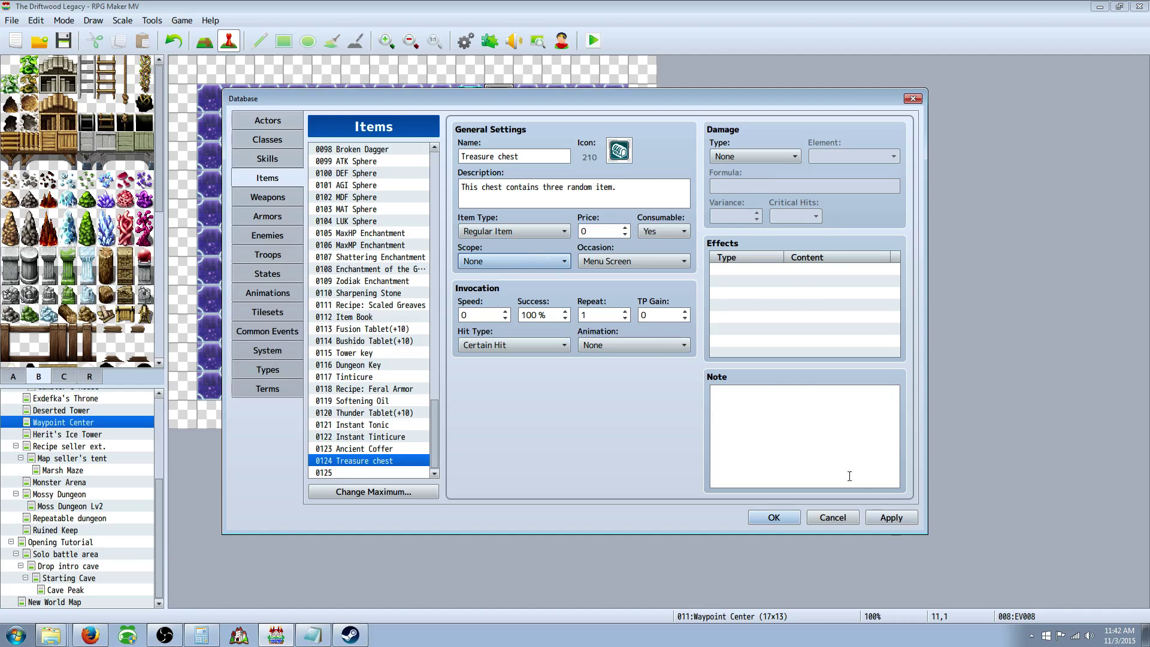
pyautogui.click(892, 519)
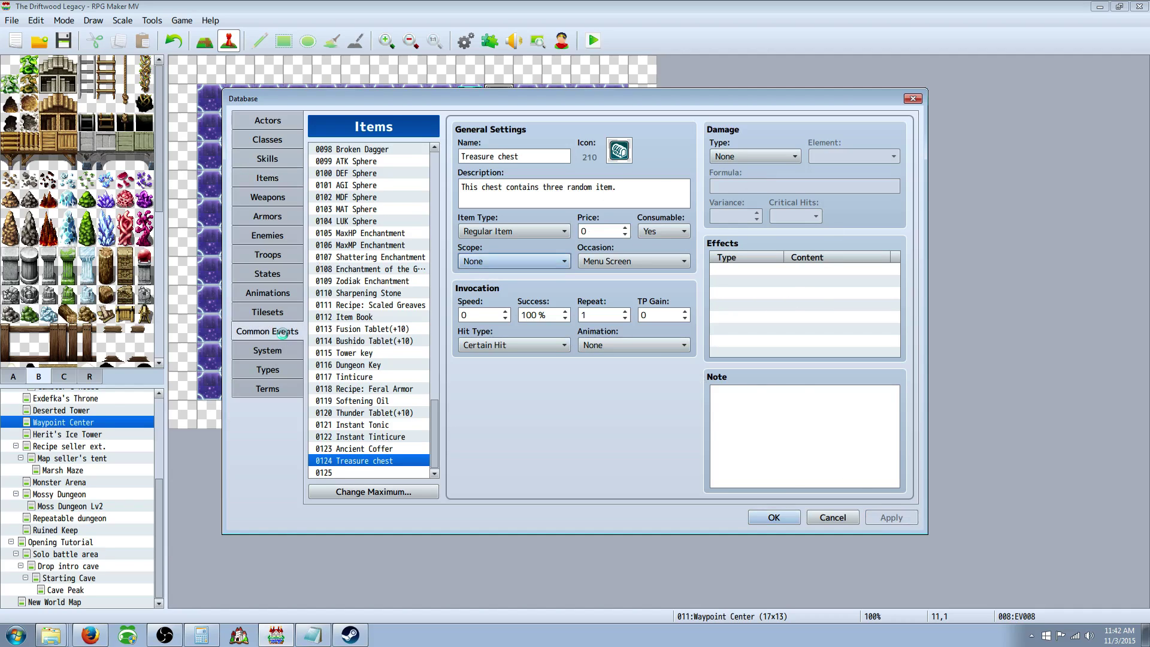
# Name the empty common event 0057 "Treasure chest"
pyautogui.click(267, 331)
pyautogui.click(491, 155)
pyautogui.write('Treasu')
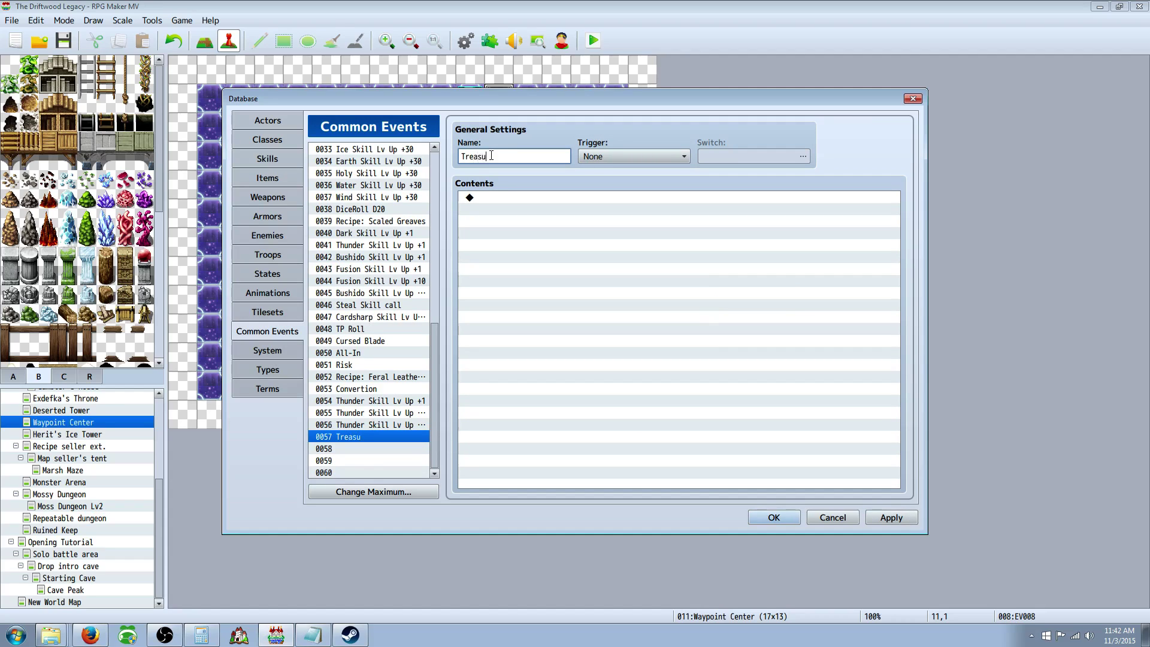
pyautogui.write('re chest')
# Start a Control Variables command in the Treasure chest event, targeting variable 0106 renamed to "Treasure chest"
pyautogui.rightClick(490, 196)
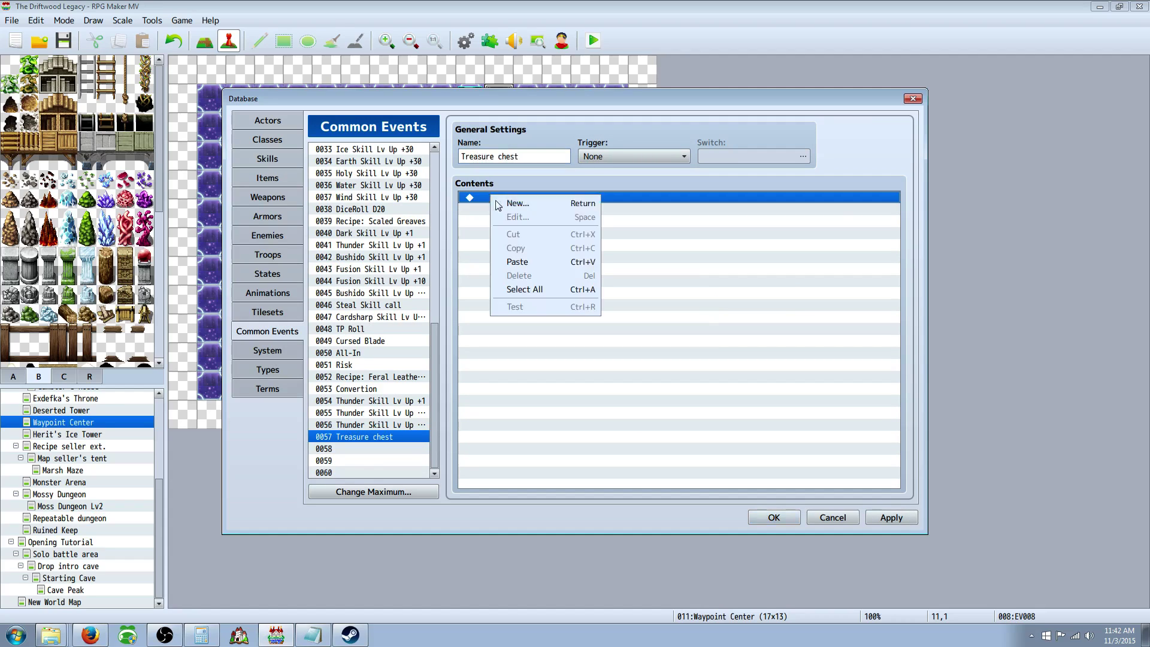
pyautogui.click(504, 203)
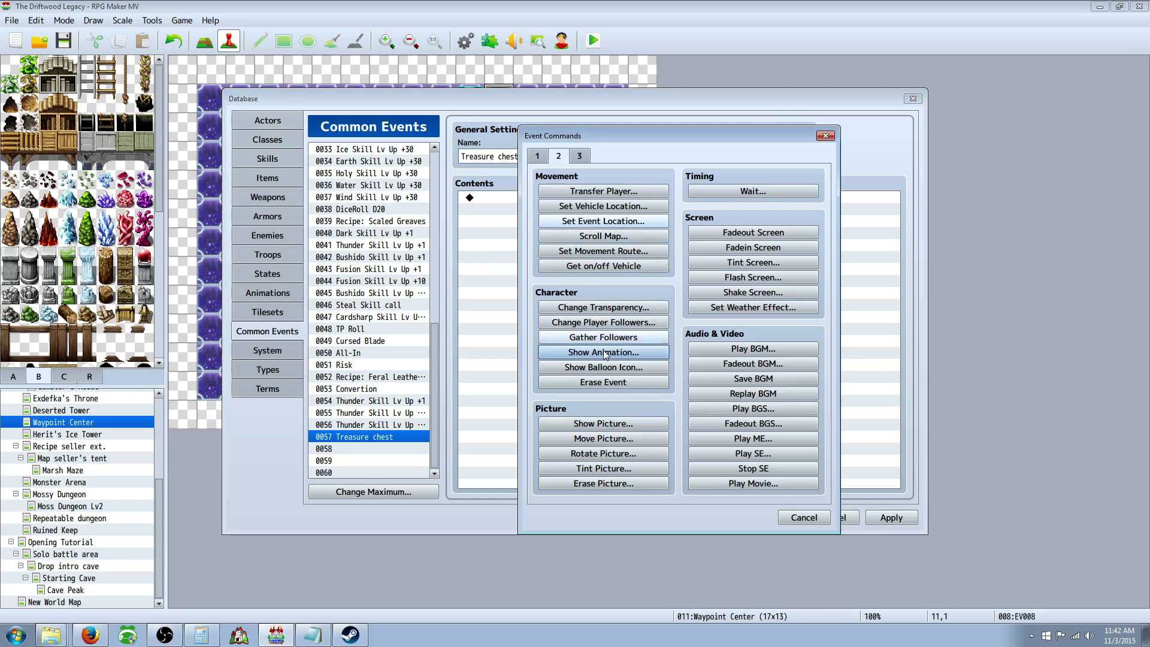
pyautogui.click(542, 153)
pyautogui.click(604, 307)
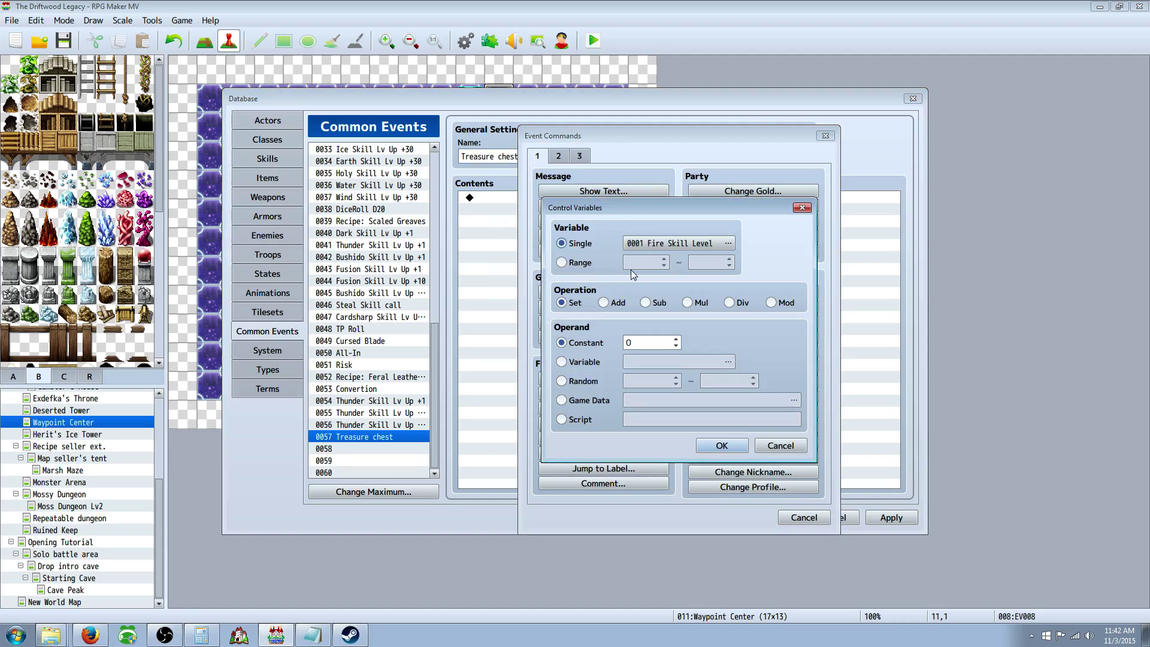
pyautogui.click(722, 248)
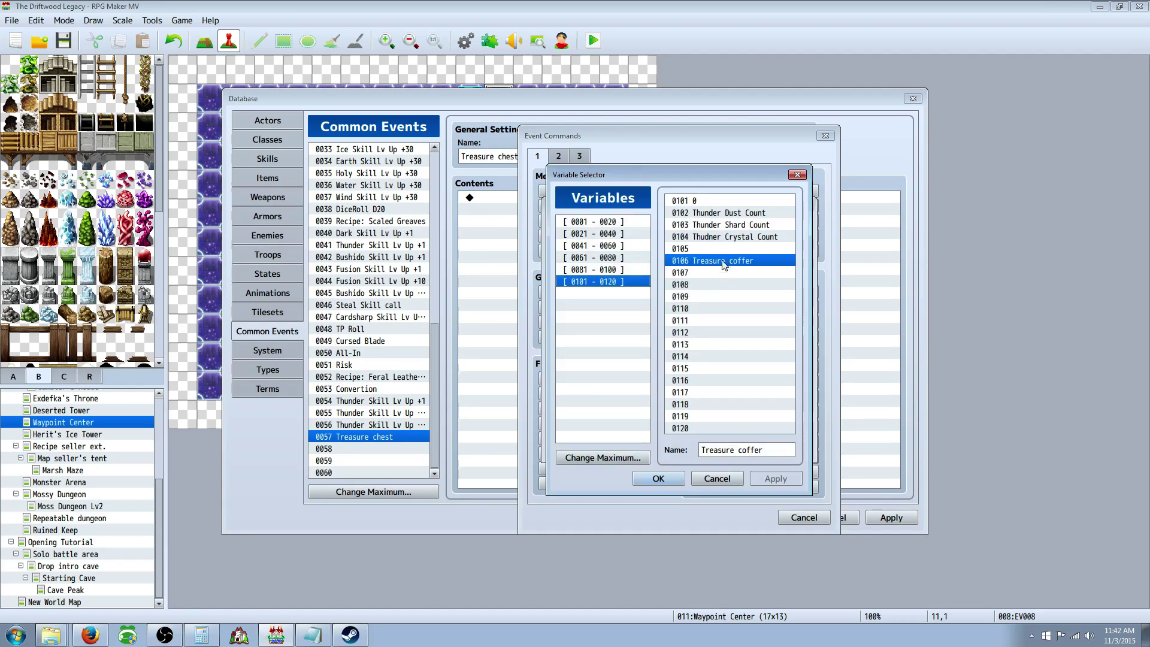
pyautogui.doubleClick(768, 451)
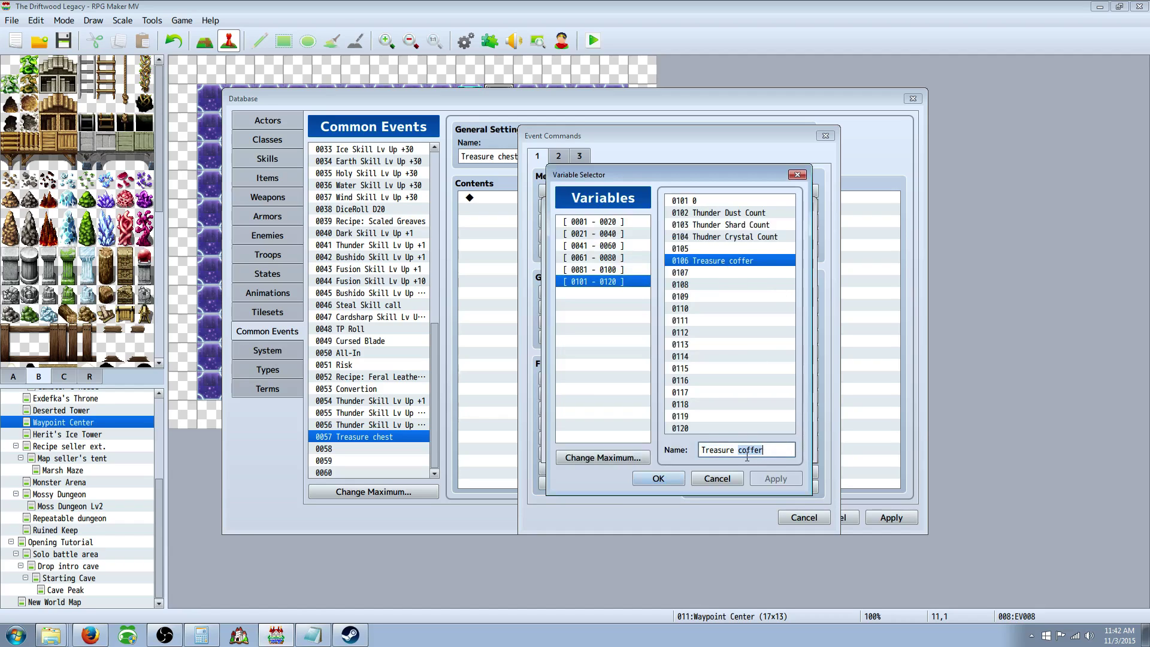
pyautogui.write('chest')
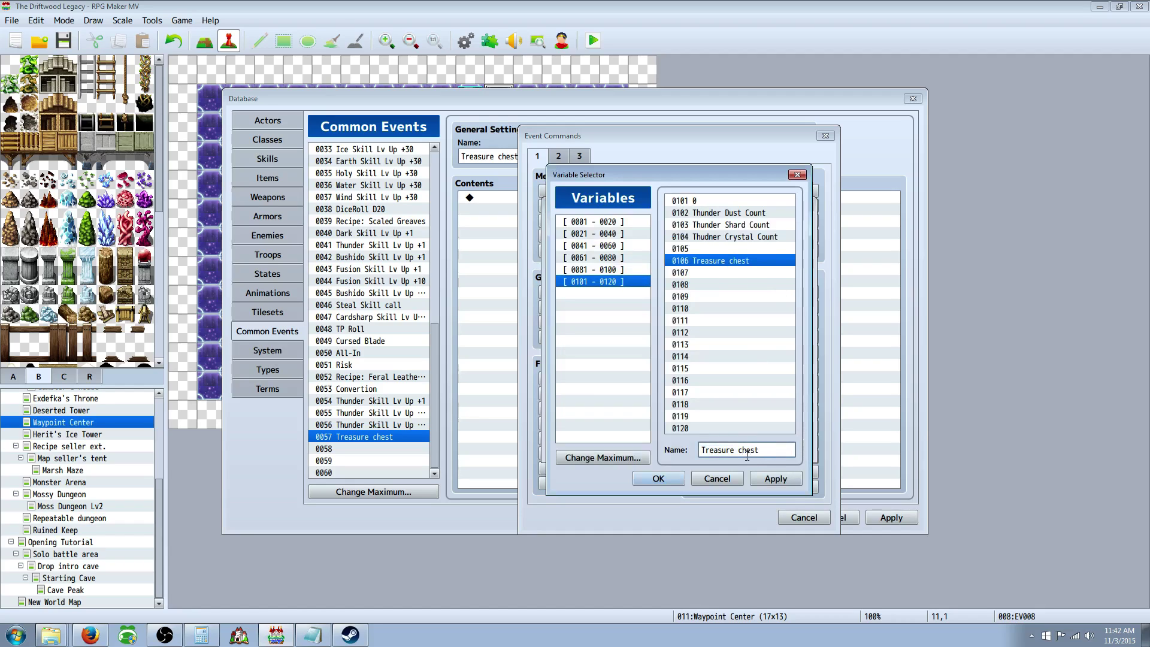
pyautogui.click(658, 479)
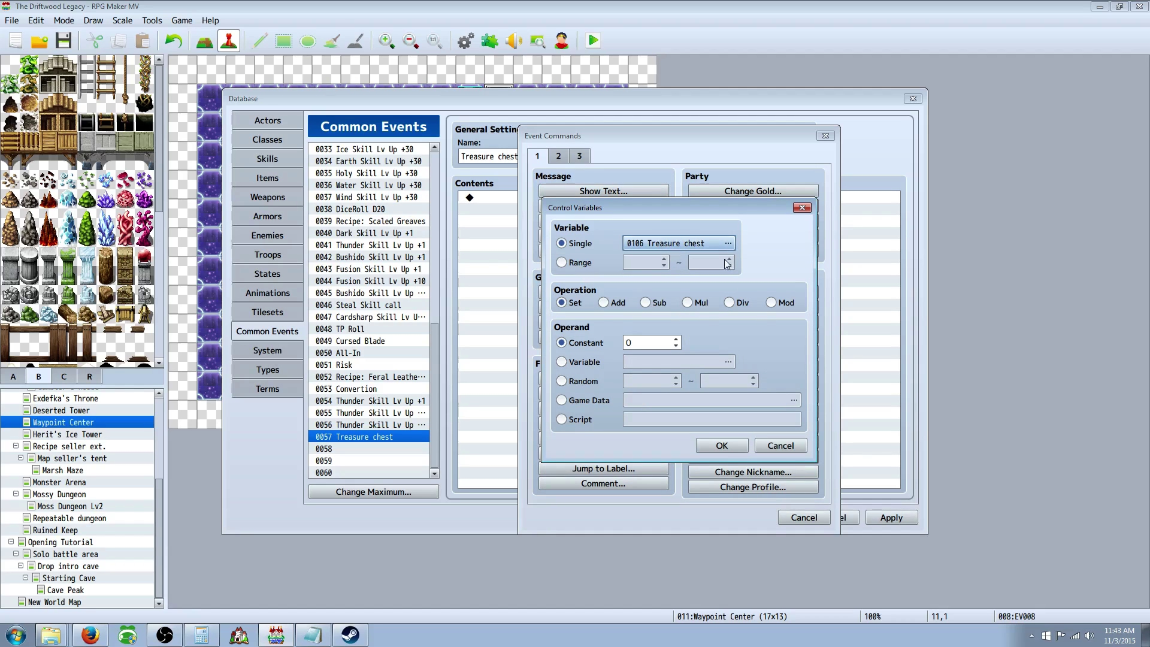
# Set the Treasure chest variable to a random value from 1 to 5 and add the command to the event
pyautogui.click(580, 362)
pyautogui.click(584, 381)
pyautogui.click(661, 380)
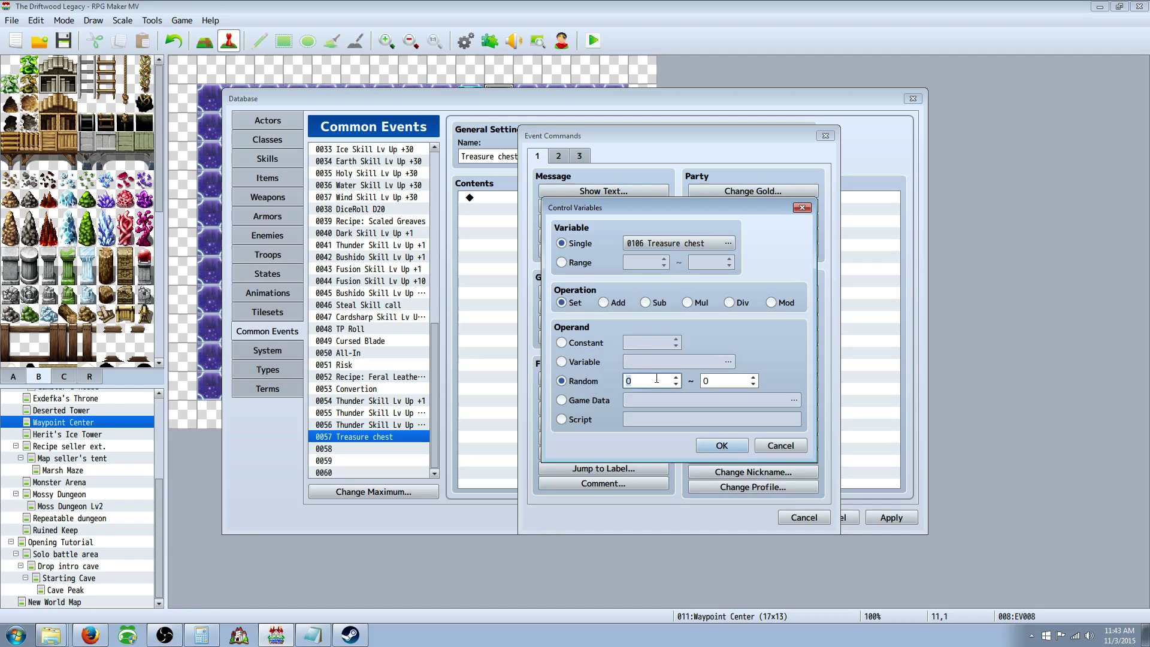
pyautogui.write('1')
pyautogui.press('Tab')
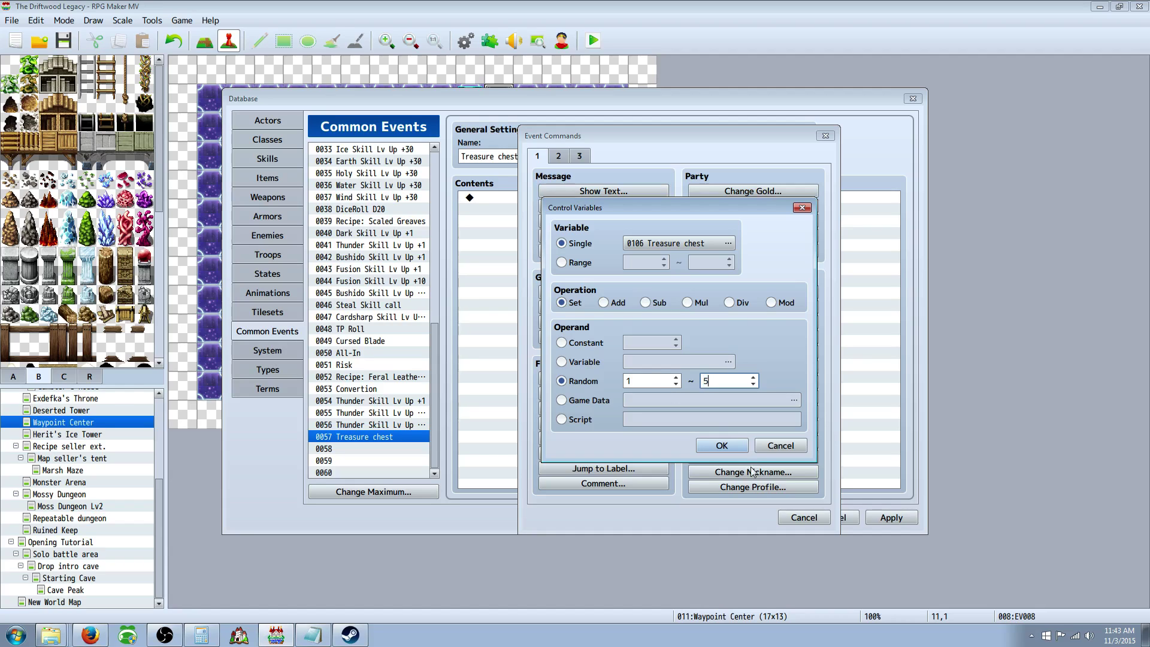
pyautogui.click(726, 447)
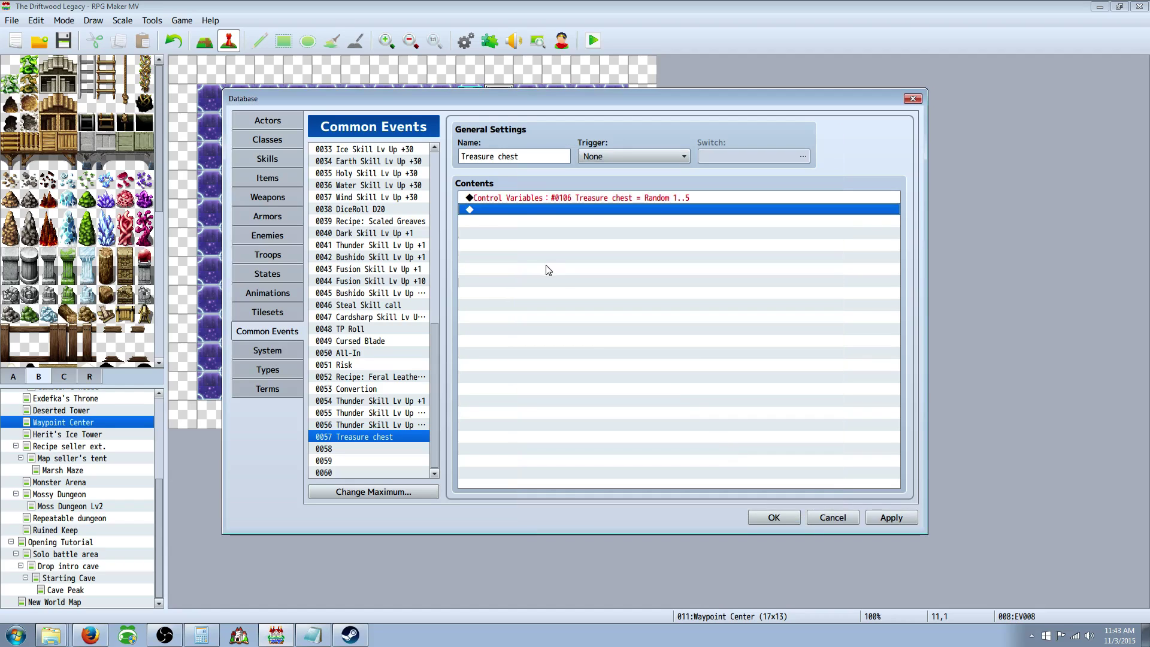
# Add a Show Animation command playing Hit 2 Thunder on the Player after the random variable command
pyautogui.rightClick(491, 215)
pyautogui.click(535, 219)
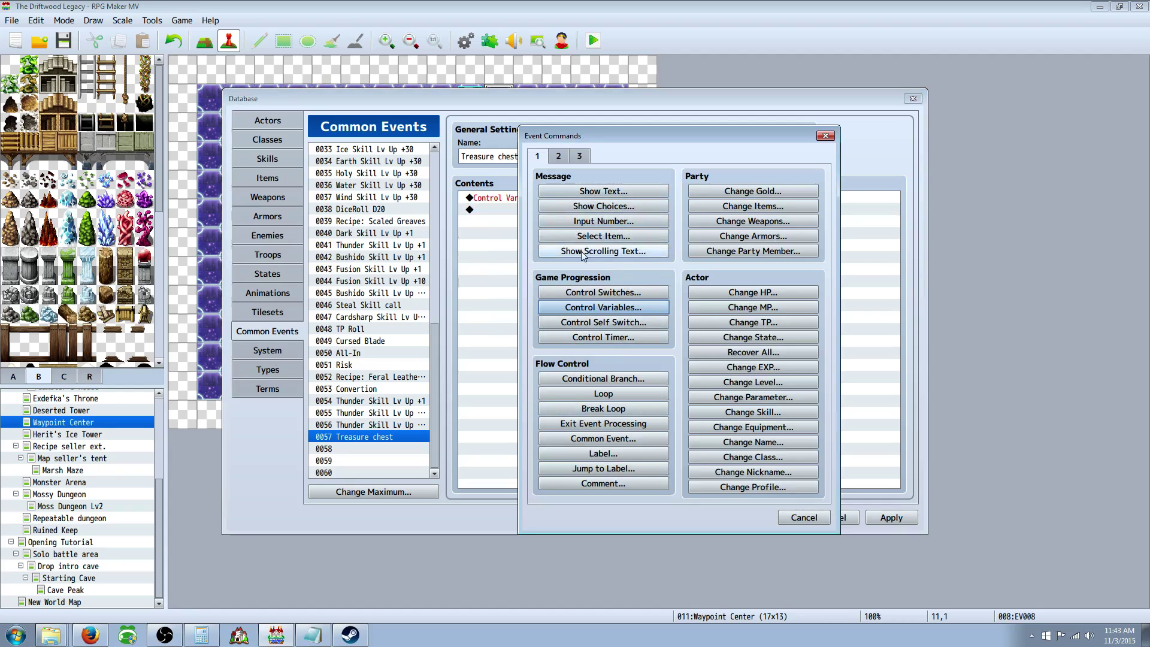
pyautogui.click(559, 156)
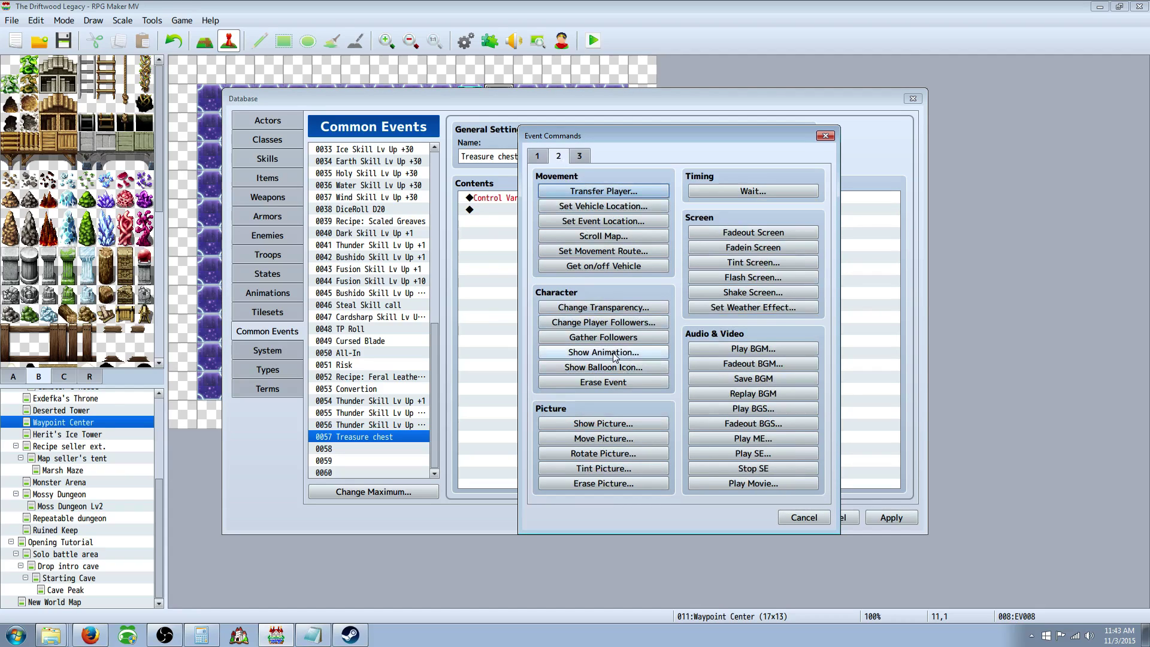
pyautogui.click(613, 353)
pyautogui.click(721, 306)
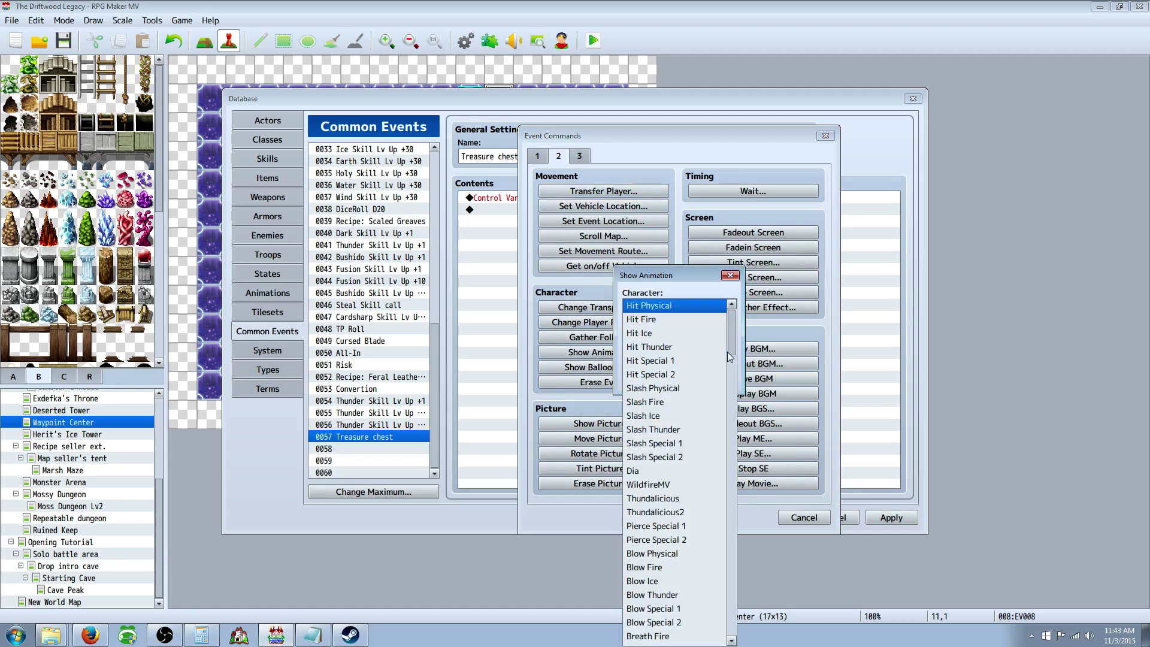
pyautogui.scroll(-5, 734, 365)
pyautogui.click(653, 473)
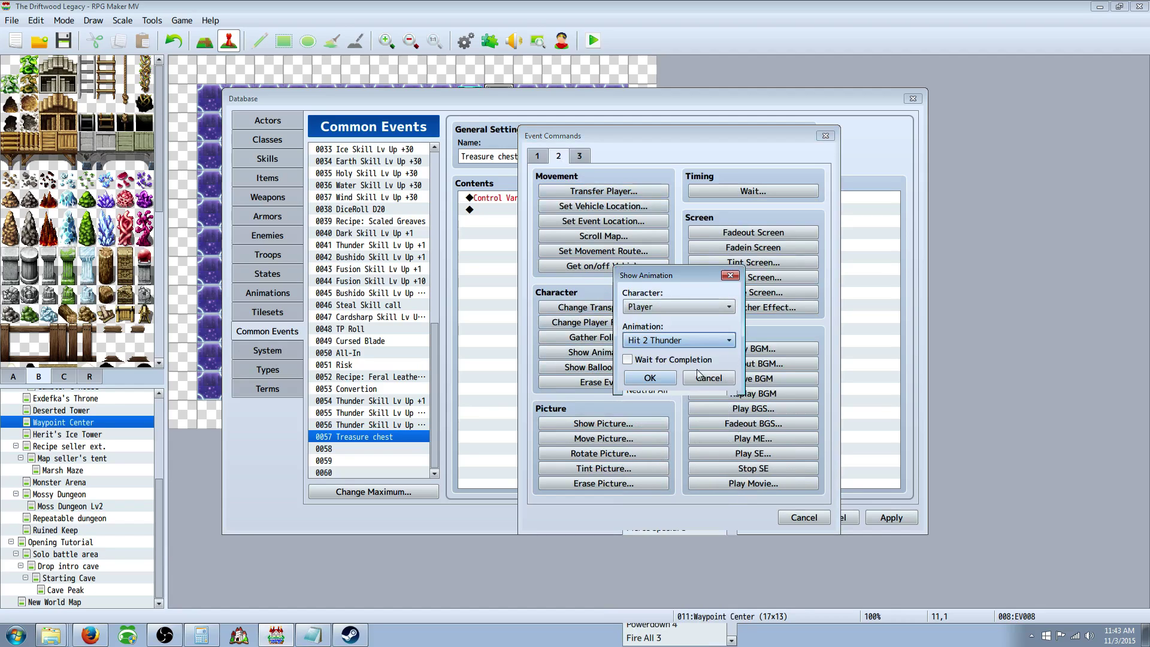
pyautogui.click(642, 376)
# Add a conditional branch below the animation that checks whether variable 0106 Treasure chest equals 1
pyautogui.rightClick(512, 223)
pyautogui.click(527, 233)
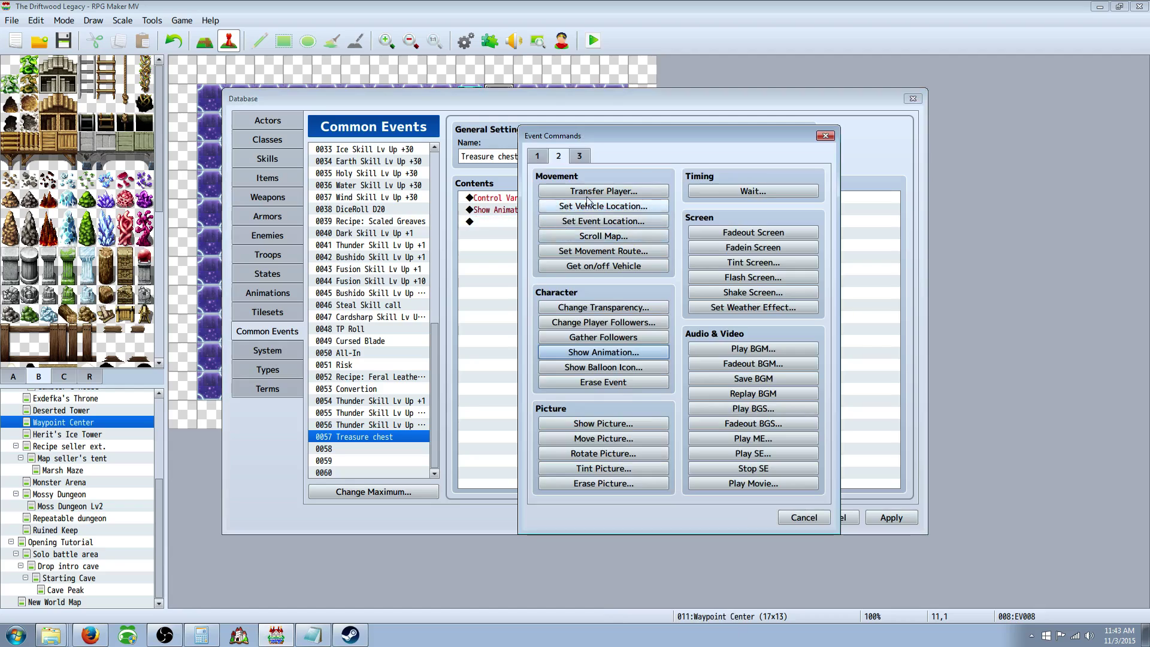
pyautogui.click(534, 157)
pyautogui.click(593, 381)
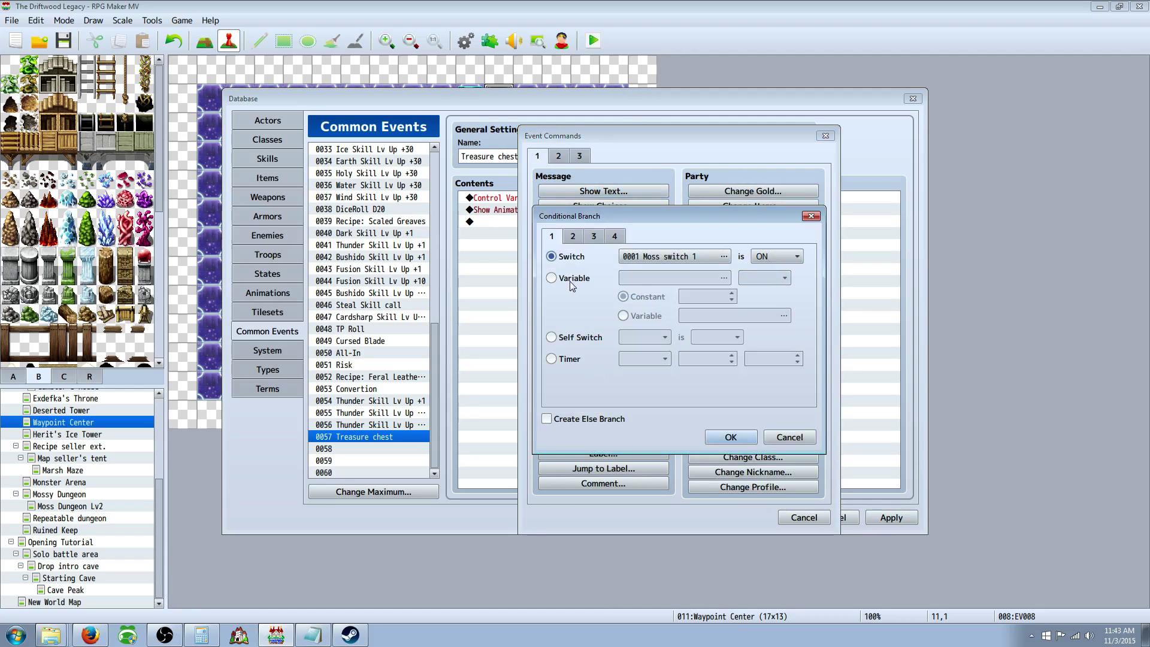
pyautogui.click(573, 279)
pyautogui.click(723, 278)
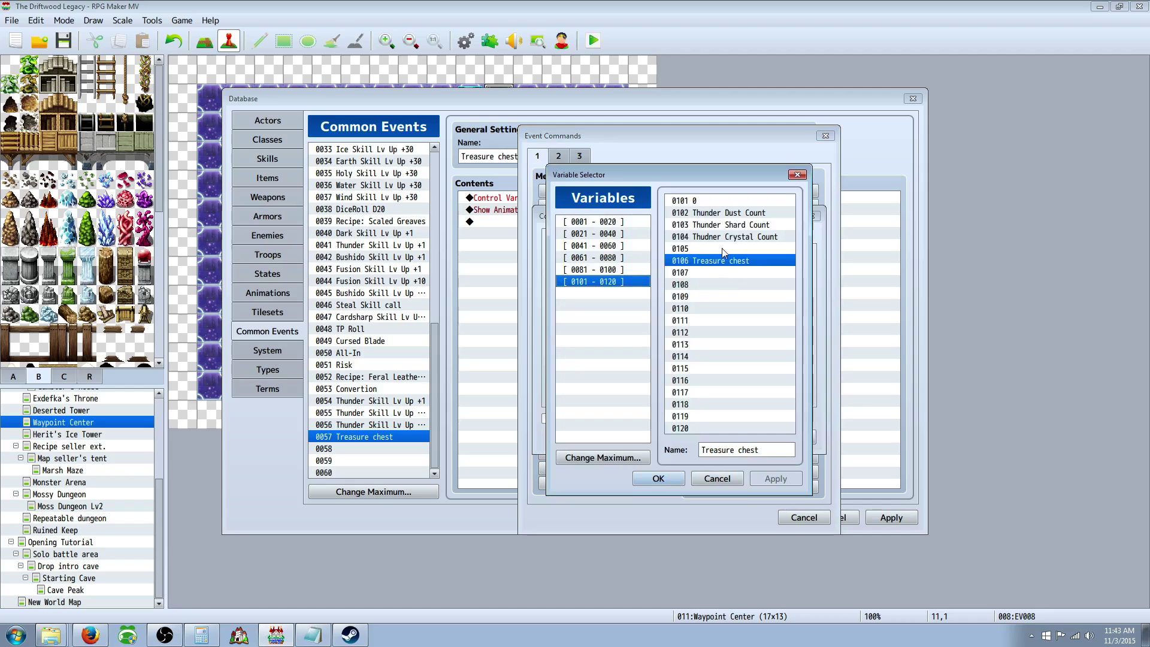
pyautogui.click(719, 262)
pyautogui.click(658, 478)
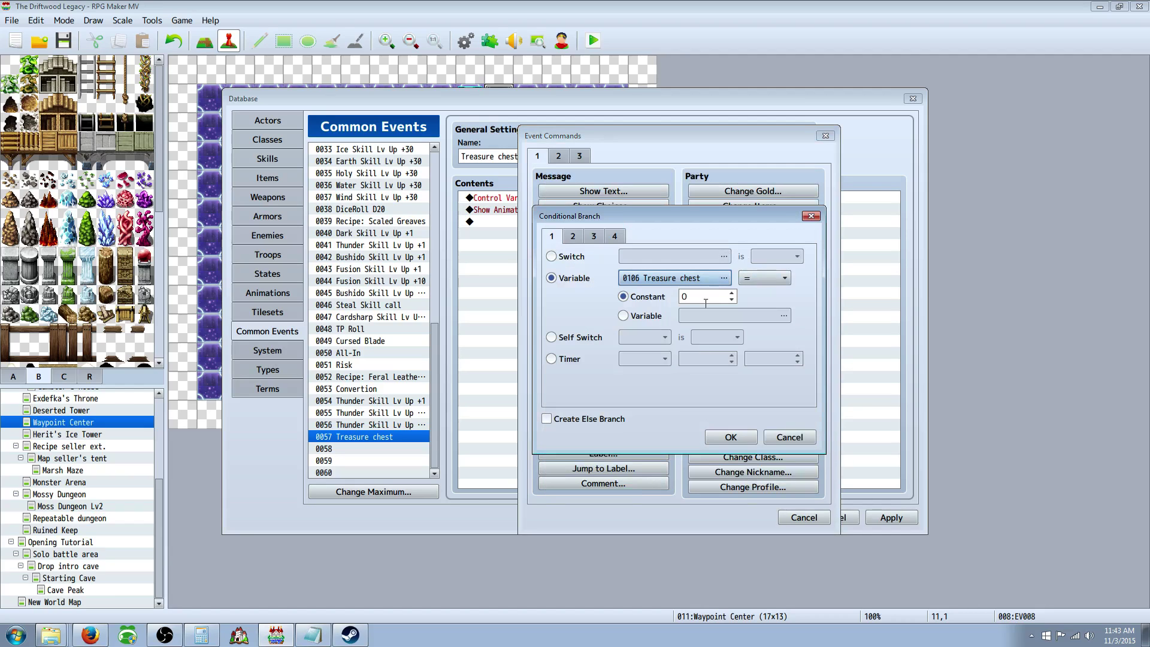
pyautogui.click(732, 294)
pyautogui.click(735, 436)
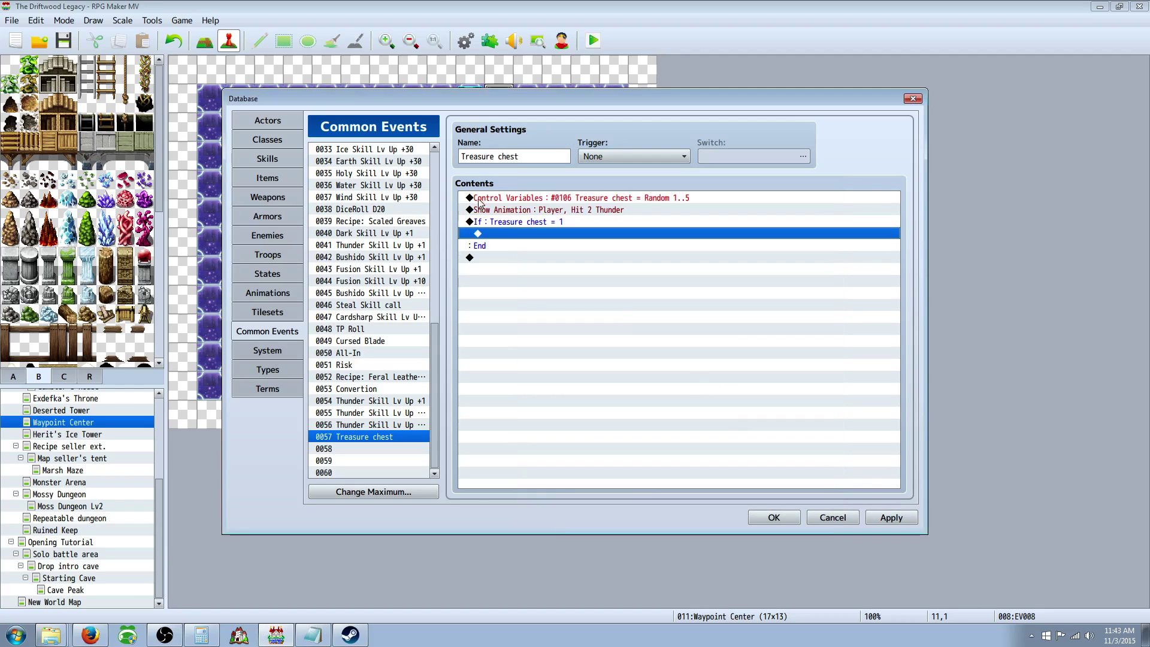
# Inside the Treasure chest = 1 branch, add a Change Items command that increases Potion by 1
pyautogui.rightClick(510, 236)
pyautogui.click(535, 245)
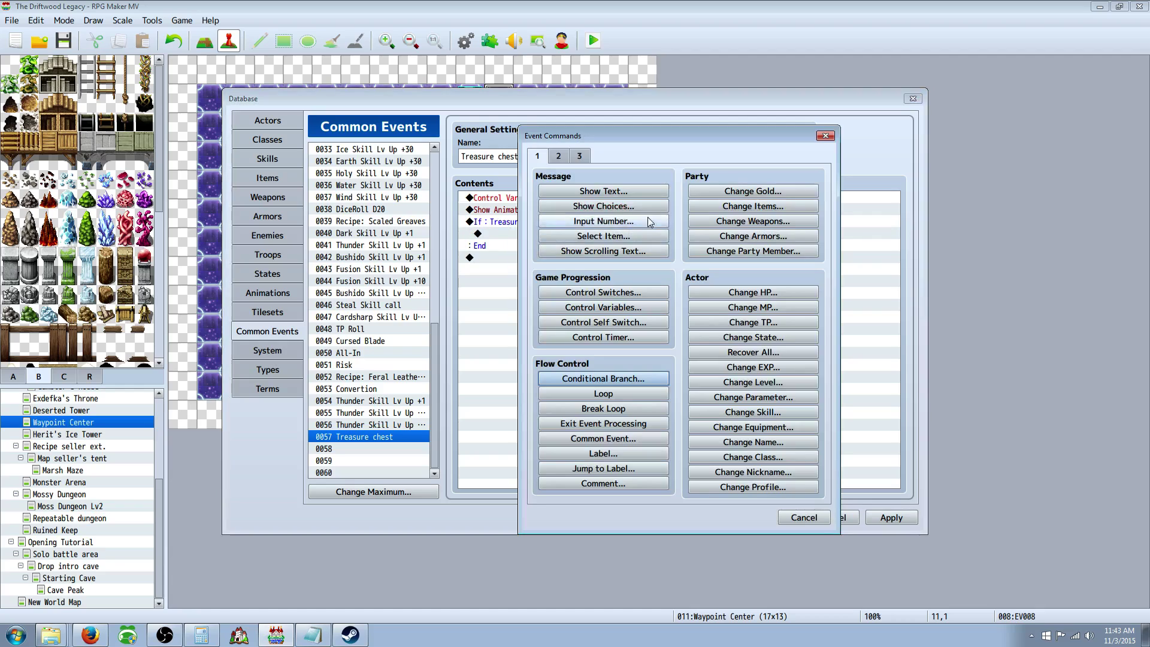
pyautogui.click(740, 207)
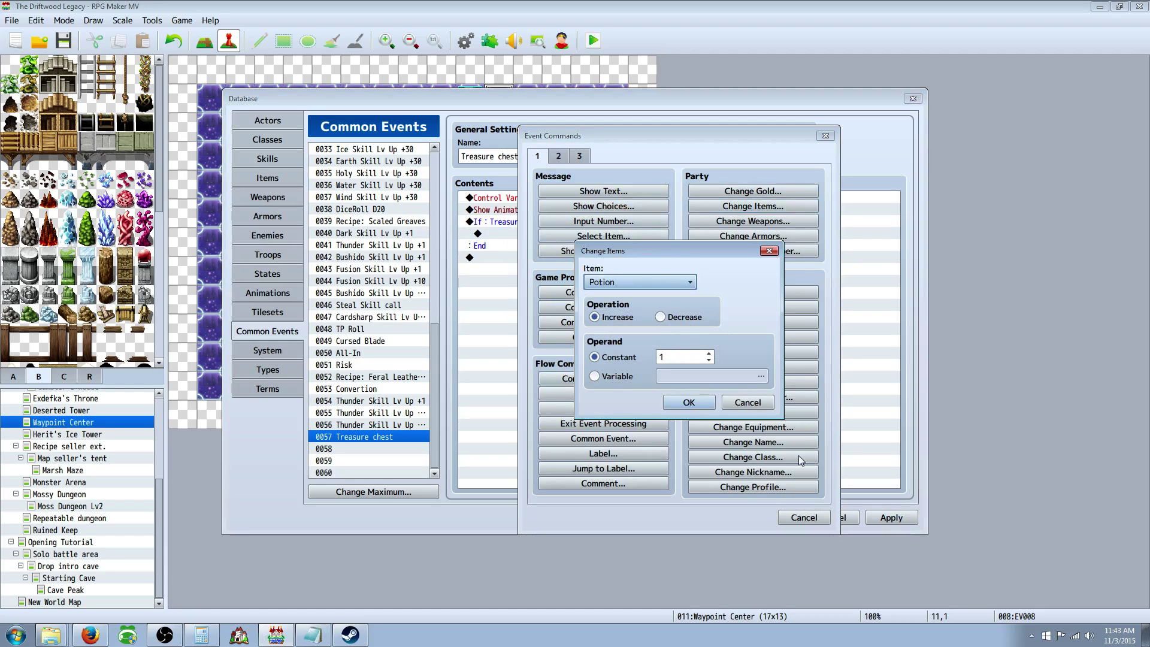
pyautogui.click(686, 400)
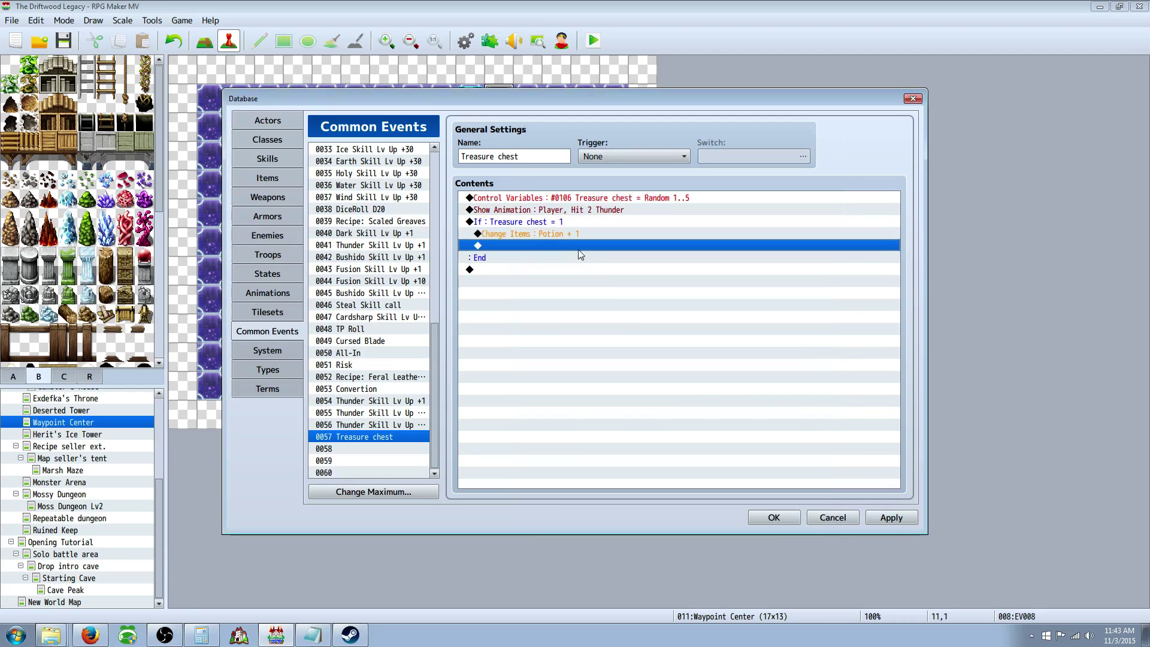
# Below the Potion command in the first branch, add a Show Text message reading "You found a potion."
pyautogui.rightClick(529, 244)
pyautogui.click(548, 251)
pyautogui.click(603, 191)
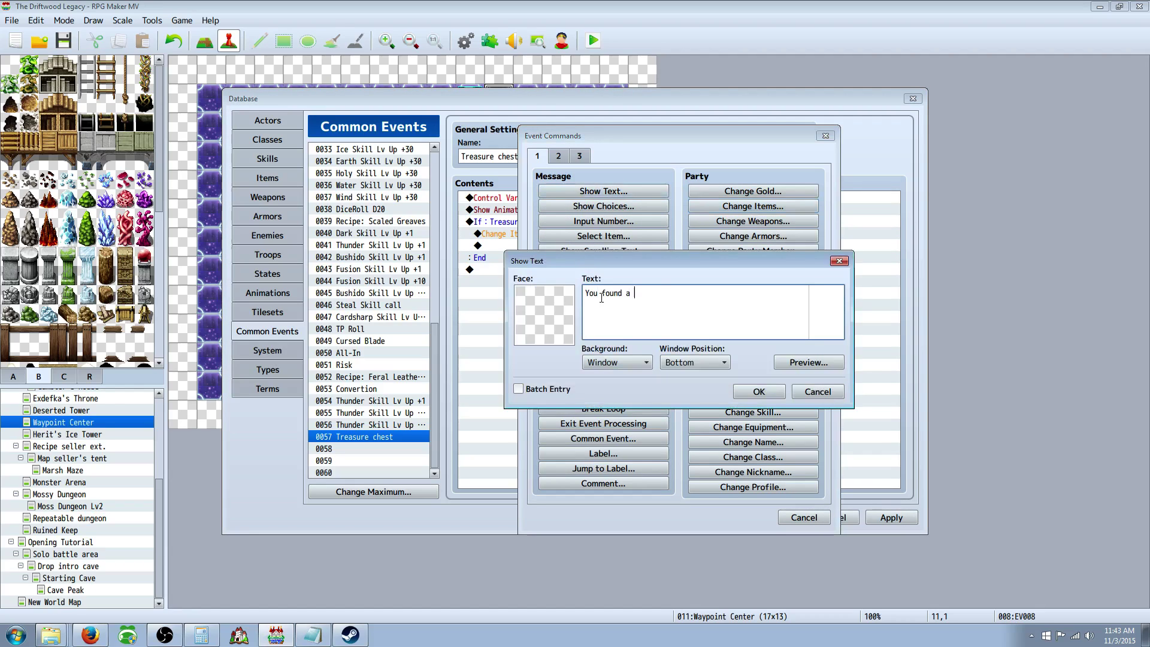
pyautogui.click(758, 391)
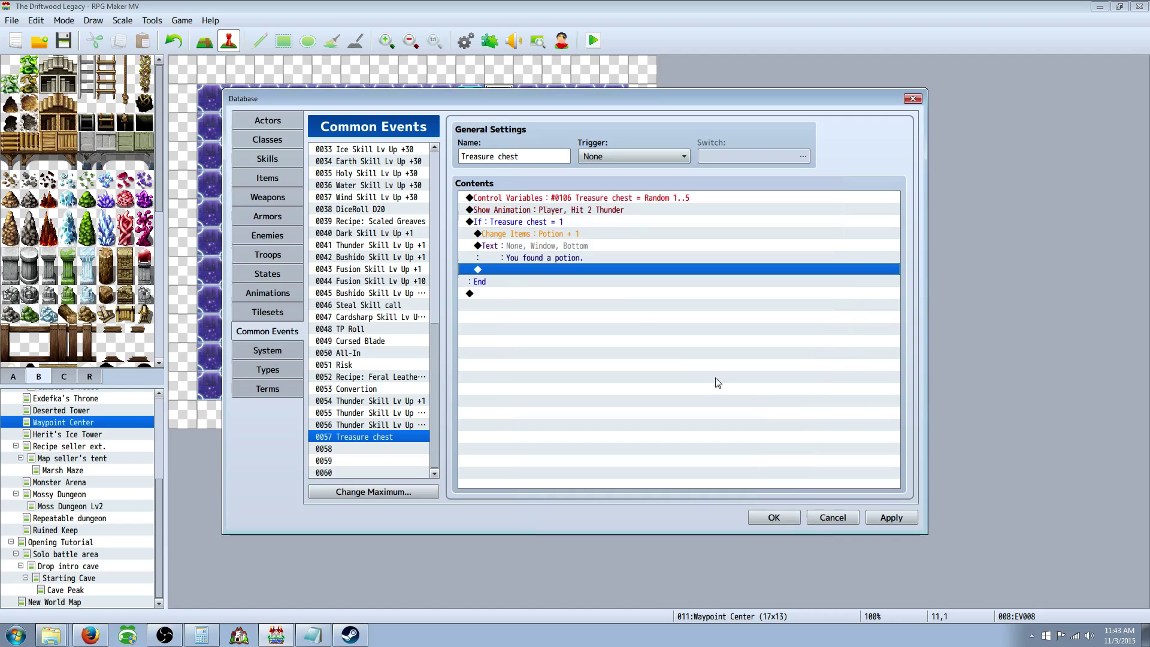
# Duplicate the whole Treasure chest = 1 branch below itself and set the copy's condition constant to 2
pyautogui.moveTo(500, 281); pyautogui.dragTo(508, 224)
pyautogui.rightClick(508, 224)
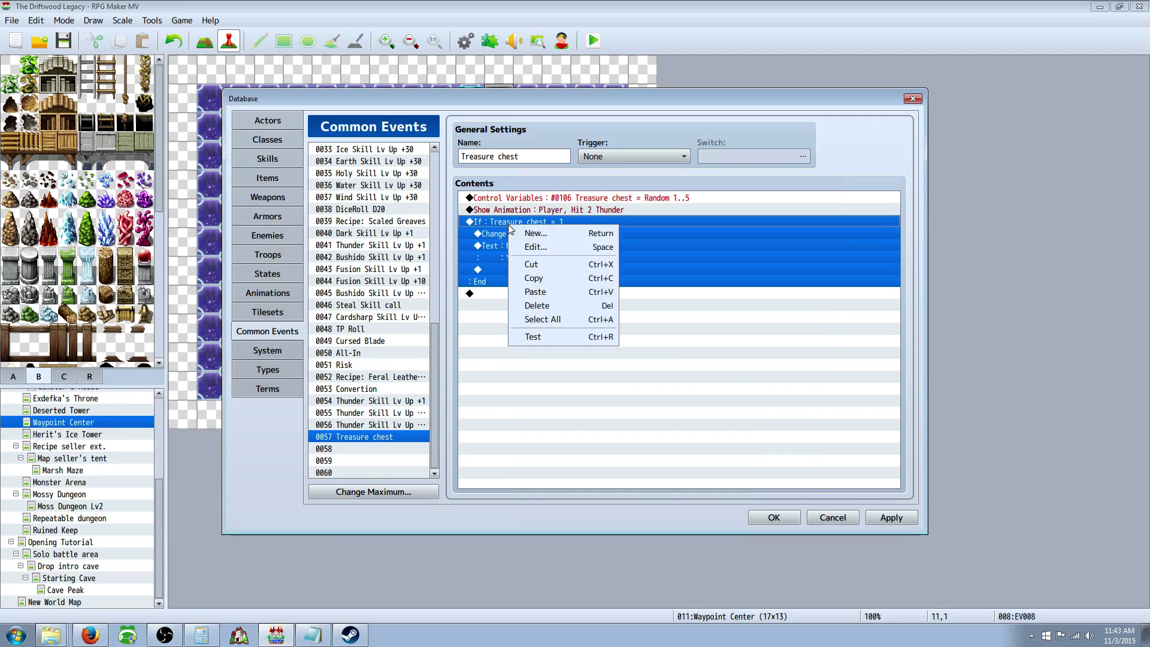
pyautogui.click(534, 278)
pyautogui.click(506, 294)
pyautogui.rightClick(506, 295)
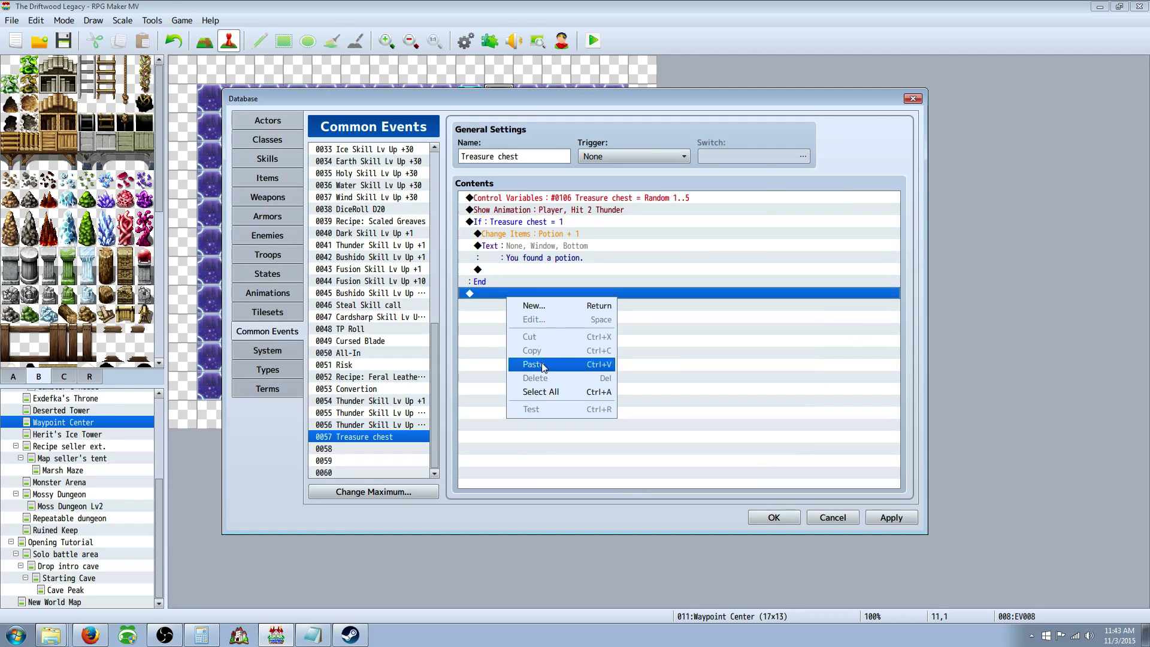
pyautogui.click(534, 365)
pyautogui.rightClick(533, 292)
pyautogui.click(546, 314)
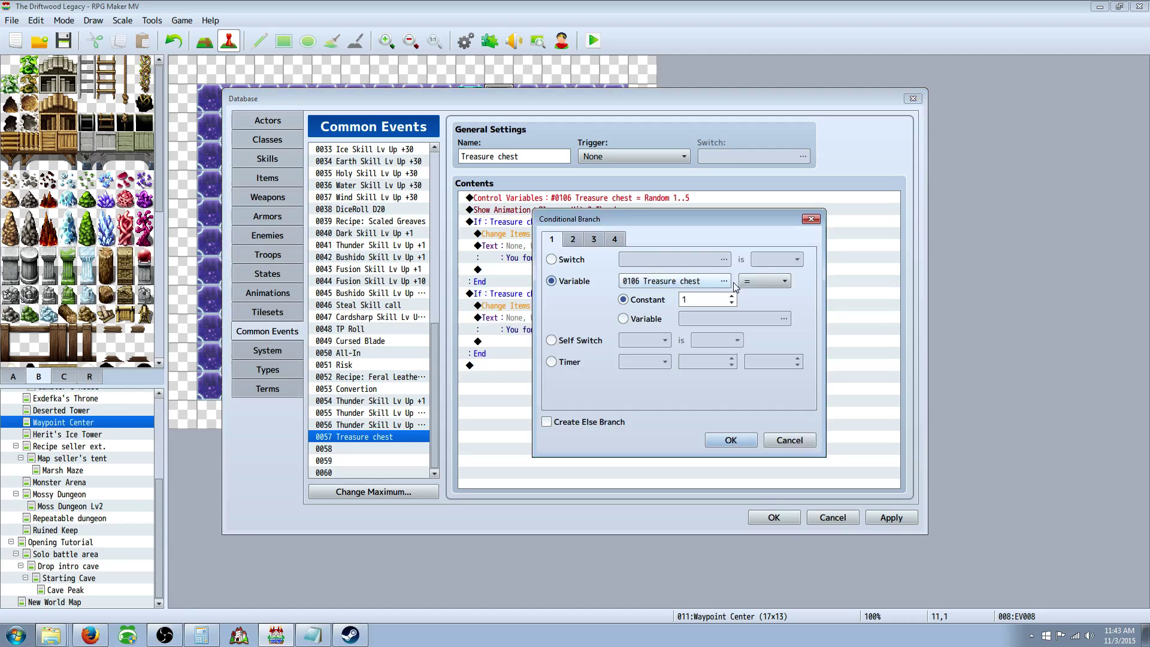
pyautogui.click(731, 297)
pyautogui.click(731, 440)
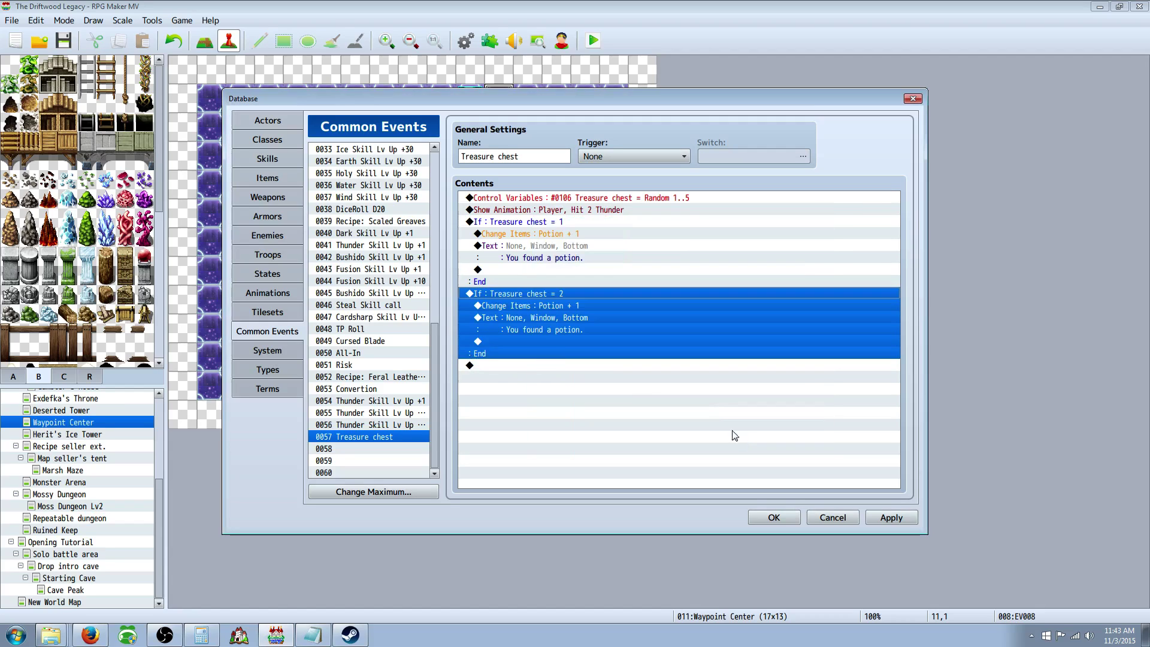
# Change the item given in the Treasure chest = 2 branch to Hi-Potion
pyautogui.click(523, 306)
pyautogui.rightClick(523, 306)
pyautogui.click(546, 325)
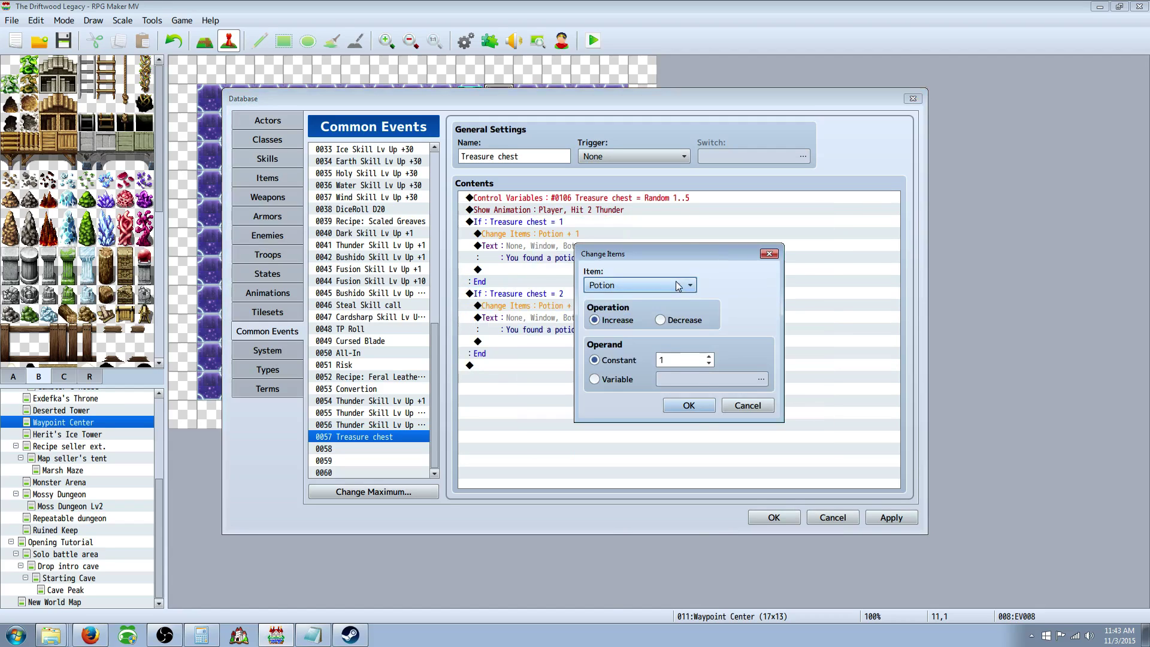
pyautogui.click(639, 285)
pyautogui.click(631, 310)
pyautogui.click(688, 405)
# Edit the message in the Treasure chest = 2 branch to read "You found a Hi-potion."
pyautogui.click(557, 325)
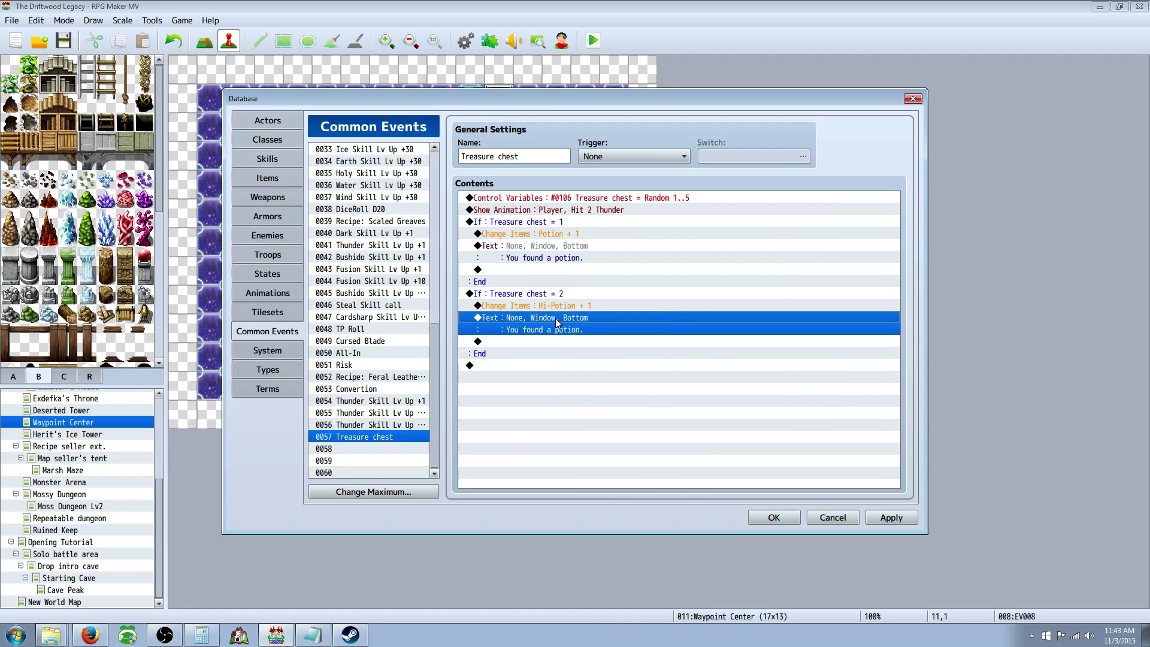
pyautogui.rightClick(556, 324)
pyautogui.click(578, 339)
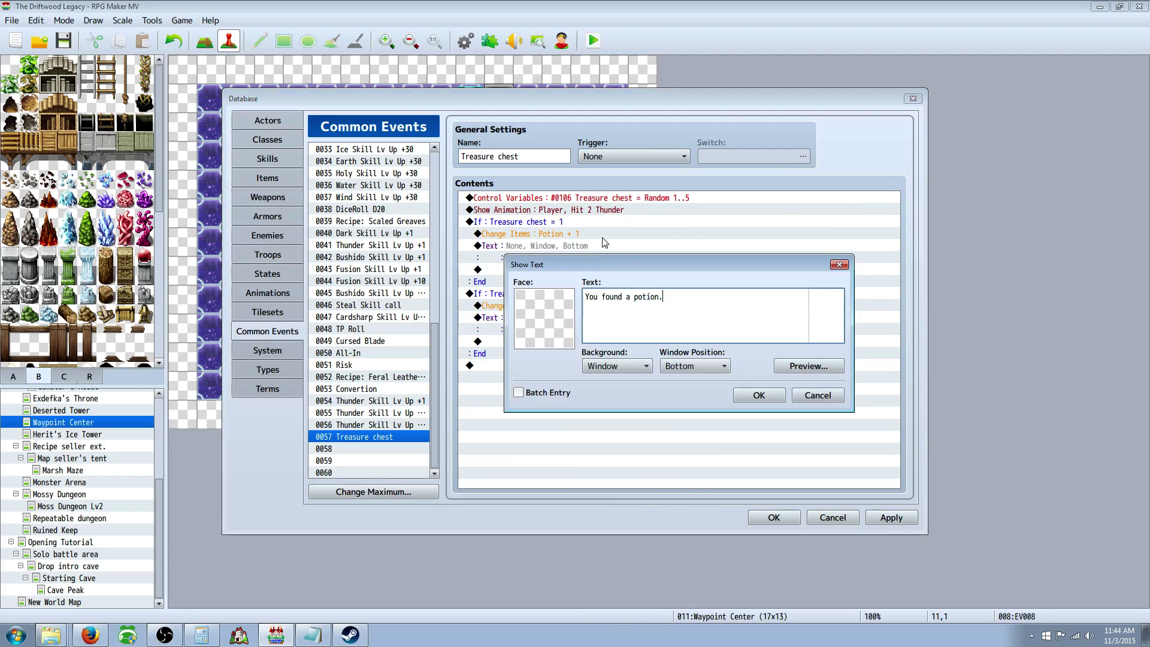
pyautogui.click(633, 297)
pyautogui.write('Hi-')
pyautogui.click(758, 395)
# Duplicate the Treasure chest = 2 branch at the end of the event and set the copy's condition constant to 3
pyautogui.click(549, 294)
pyautogui.rightClick(549, 294)
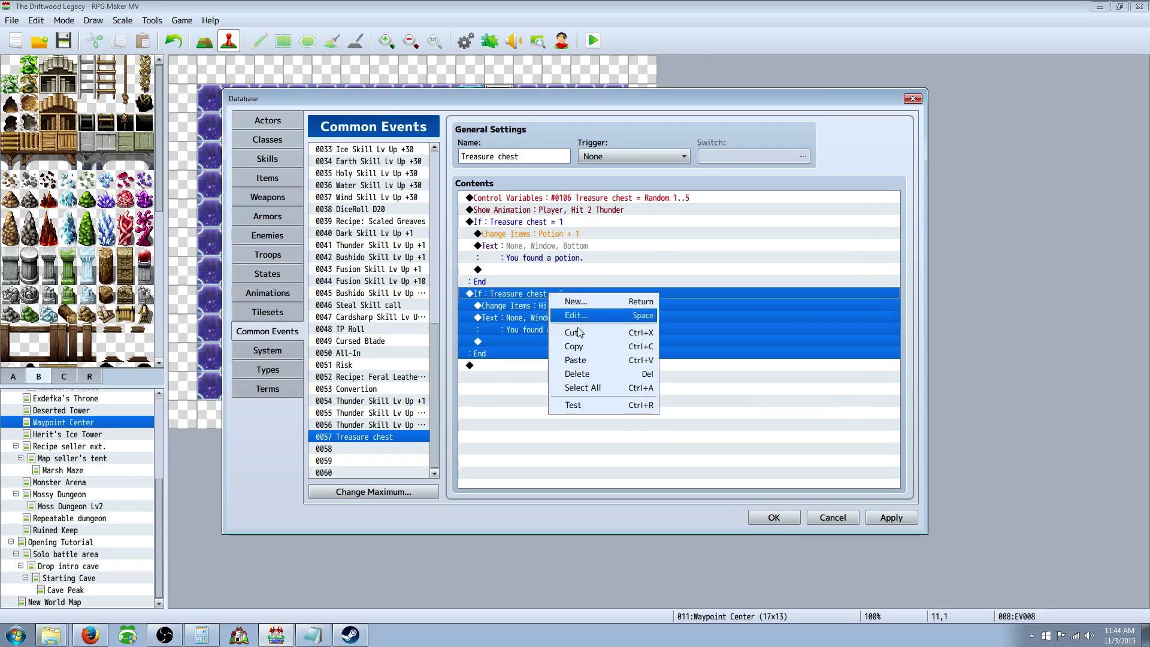
pyautogui.click(574, 346)
pyautogui.click(519, 368)
pyautogui.rightClick(521, 370)
pyautogui.click(556, 438)
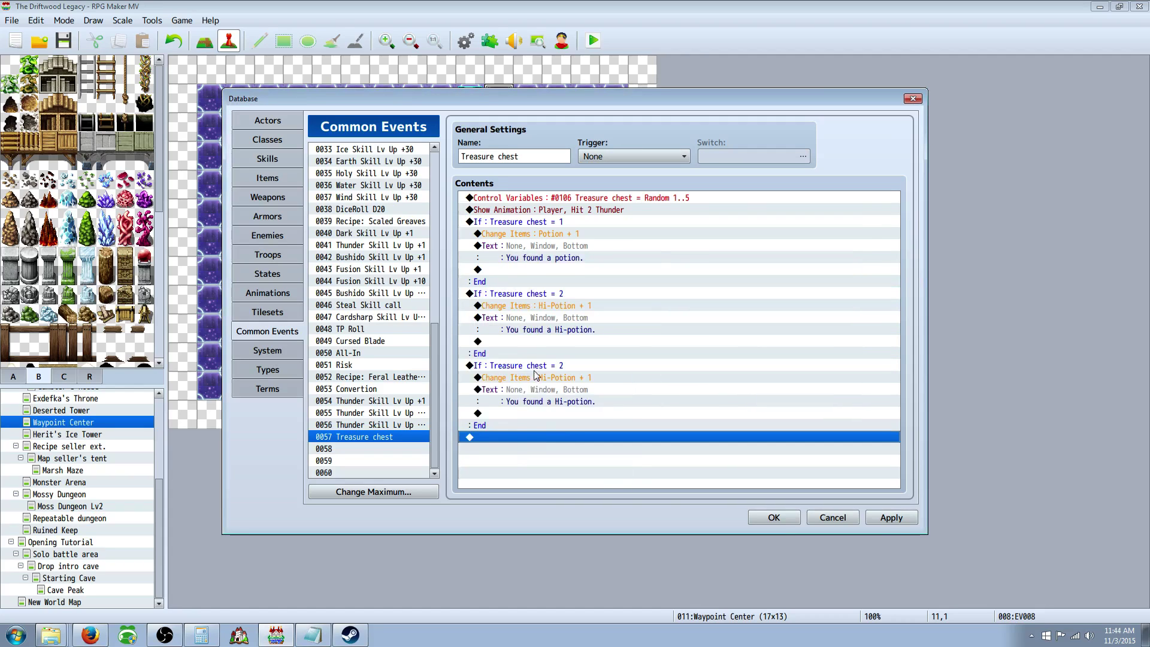
pyautogui.rightClick(537, 367)
pyautogui.click(560, 387)
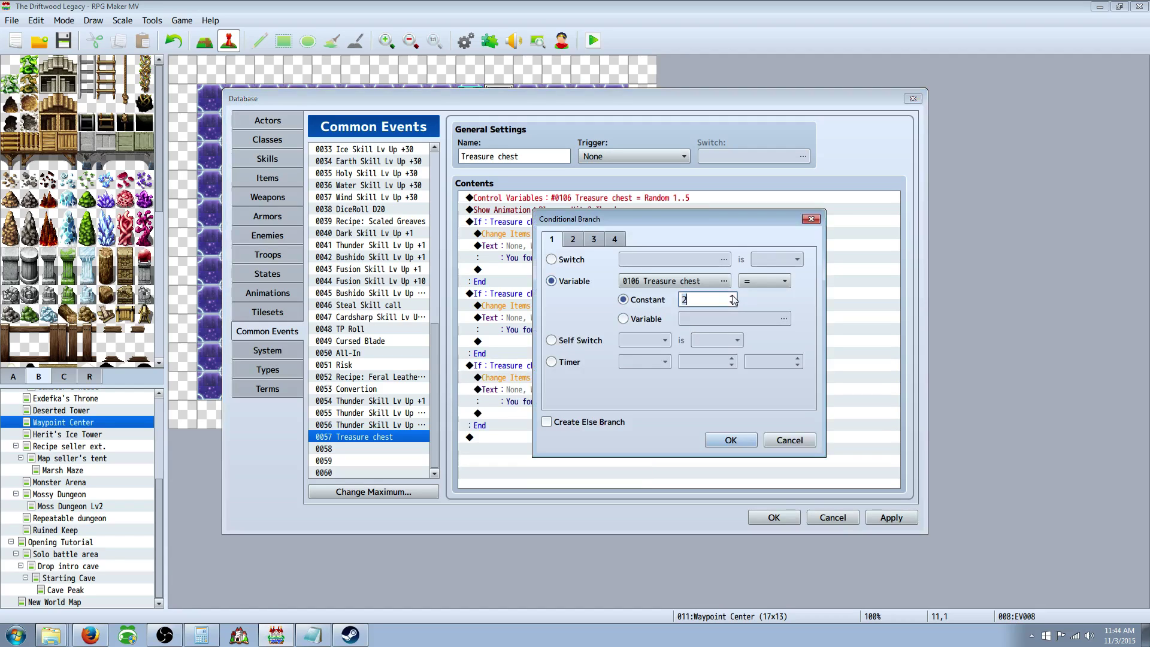
pyautogui.click(731, 295)
pyautogui.click(731, 440)
# Change the item given in the Treasure chest = 3 branch to Full Potion
pyautogui.rightClick(551, 382)
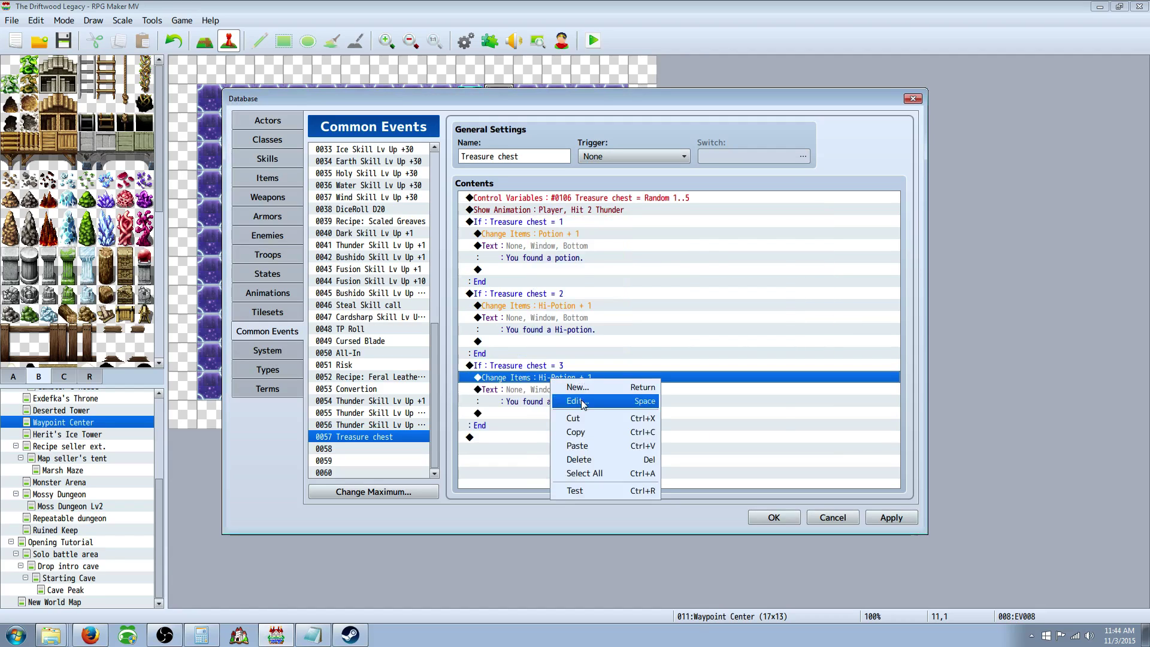
pyautogui.click(575, 403)
pyautogui.click(659, 285)
pyautogui.click(639, 314)
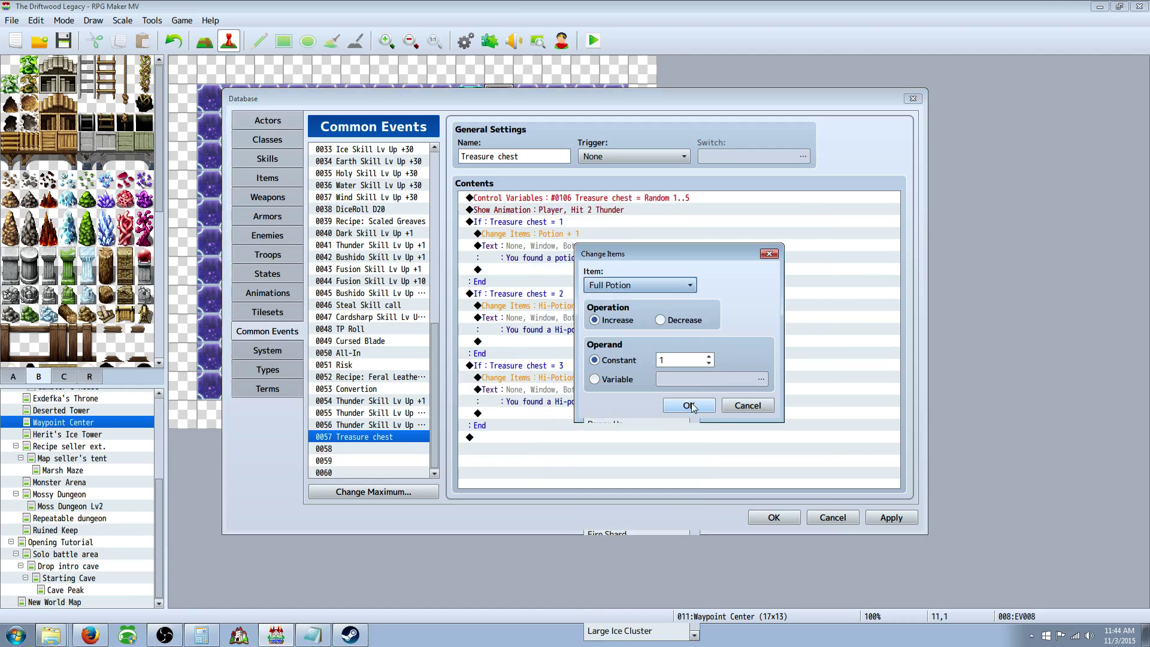
pyautogui.click(686, 405)
# Edit the message in the Treasure chest = 3 branch to read "You found a Full potion."
pyautogui.rightClick(572, 389)
pyautogui.click(599, 411)
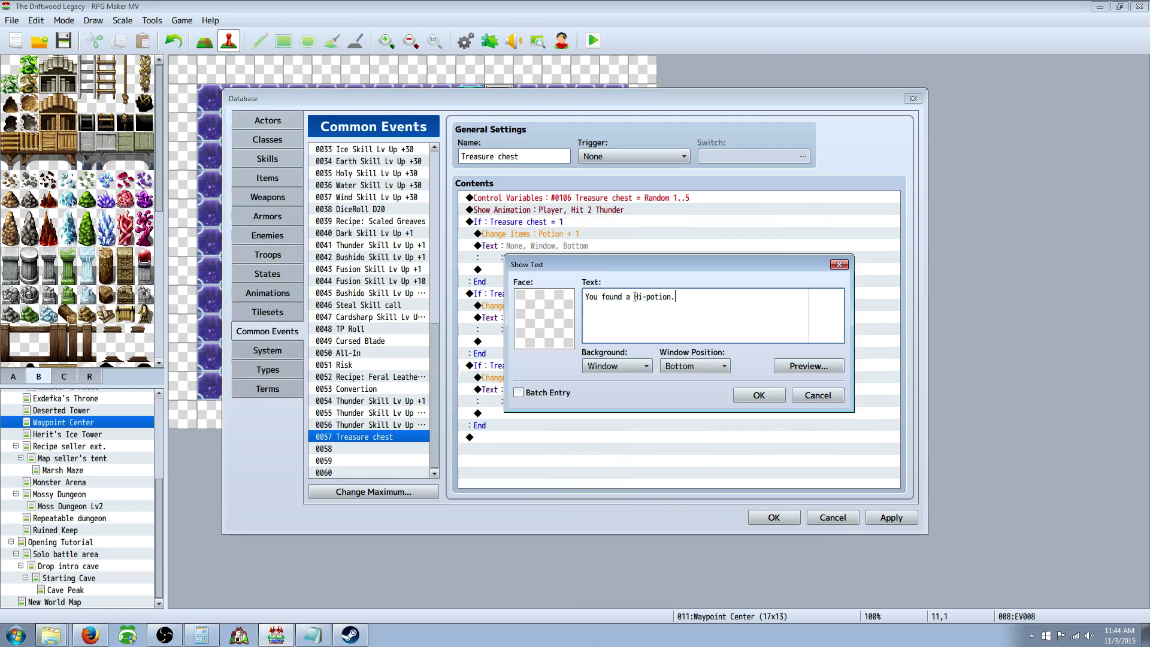
pyautogui.moveTo(647, 297); pyautogui.dragTo(635, 296)
pyautogui.press('BackSpace')
pyautogui.write('Full')
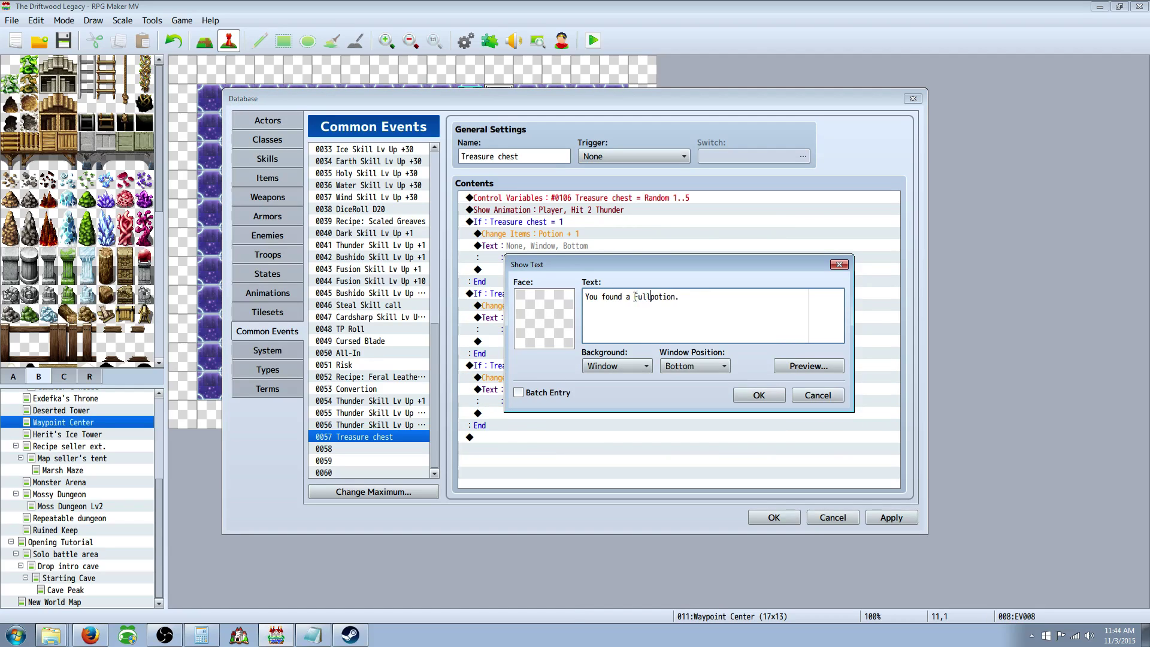
pyautogui.click(759, 395)
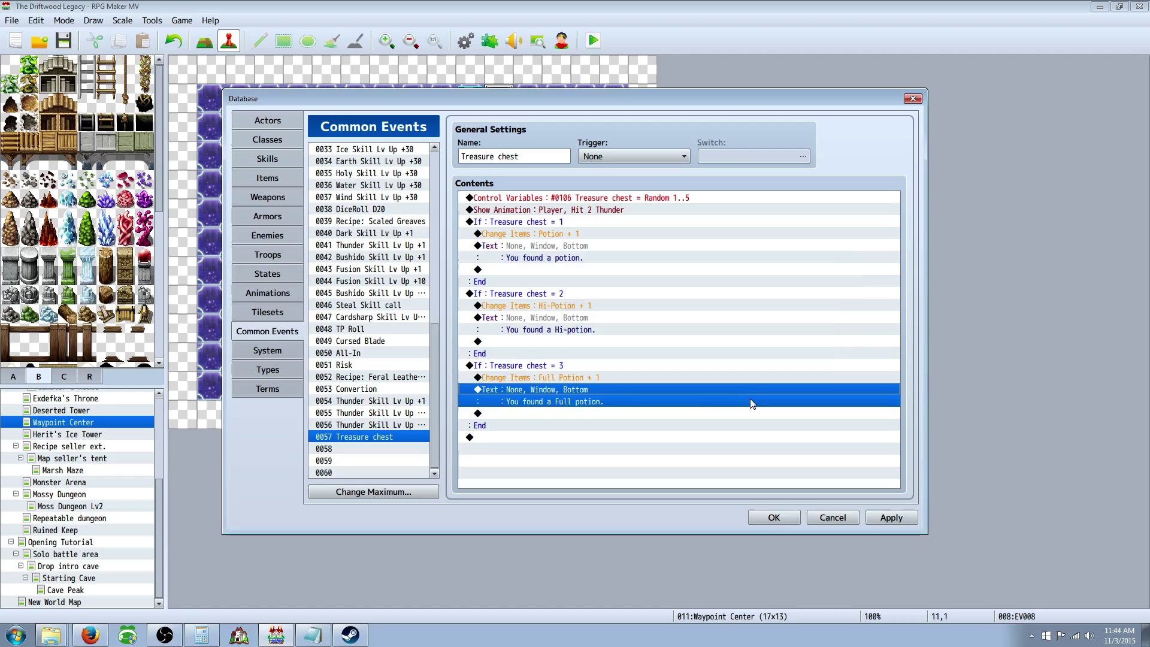
# Duplicate the Treasure chest = 3 branch at the end of the event and set the copy's condition constant to 4
pyautogui.click(551, 366)
pyautogui.rightClick(551, 367)
pyautogui.click(575, 427)
pyautogui.click(502, 449)
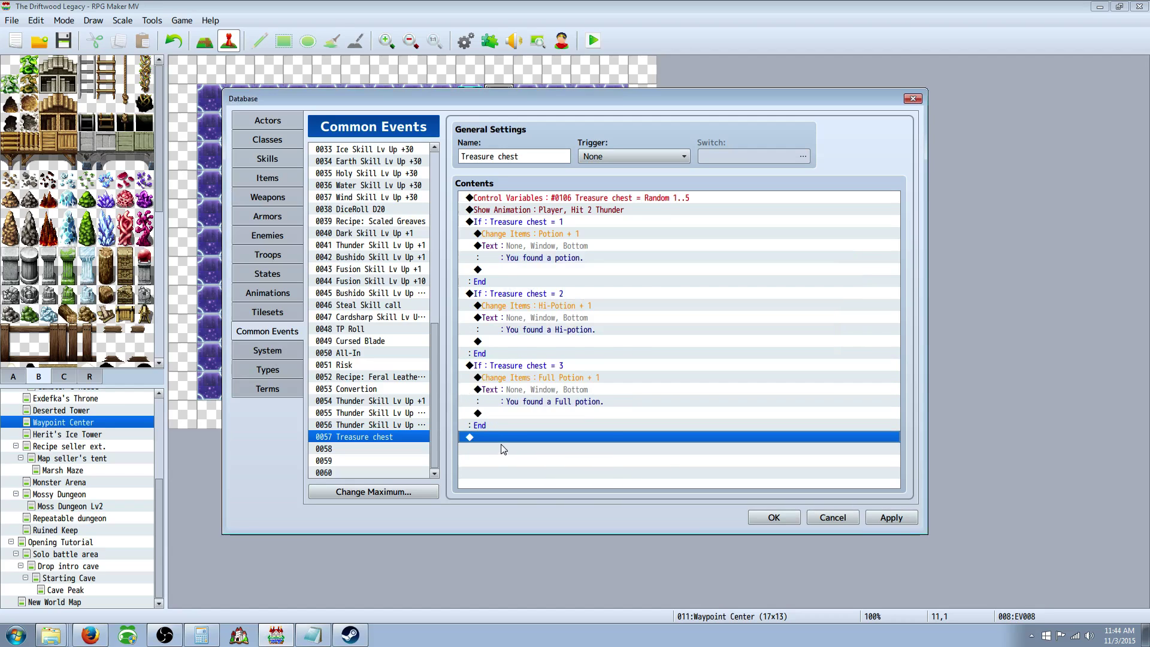
pyautogui.rightClick(502, 449)
pyautogui.click(526, 504)
pyautogui.rightClick(549, 422)
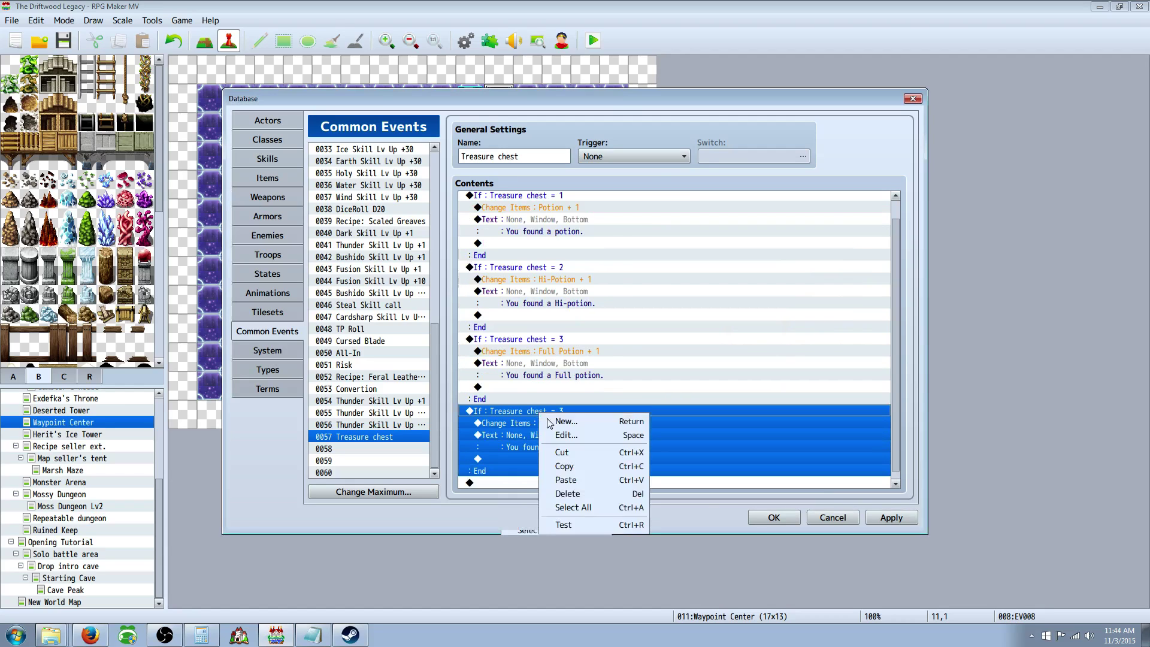
pyautogui.click(566, 434)
pyautogui.click(731, 297)
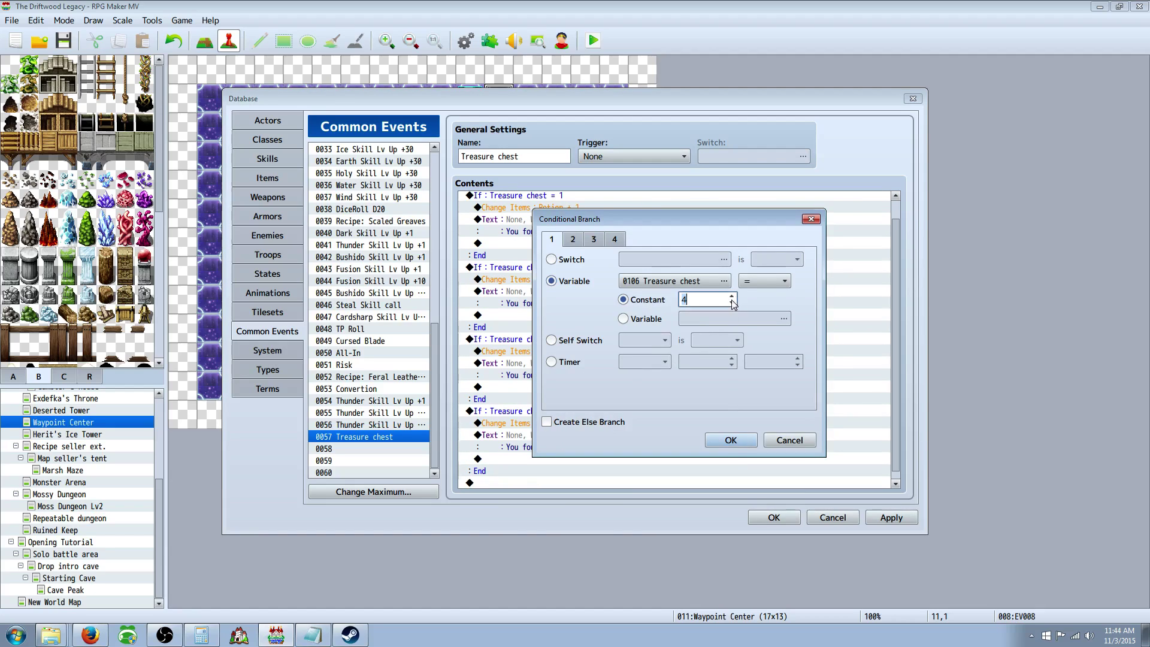
pyautogui.click(731, 440)
# Change the item given in the Treasure chest = 4 branch to Magic Water
pyautogui.click(558, 423)
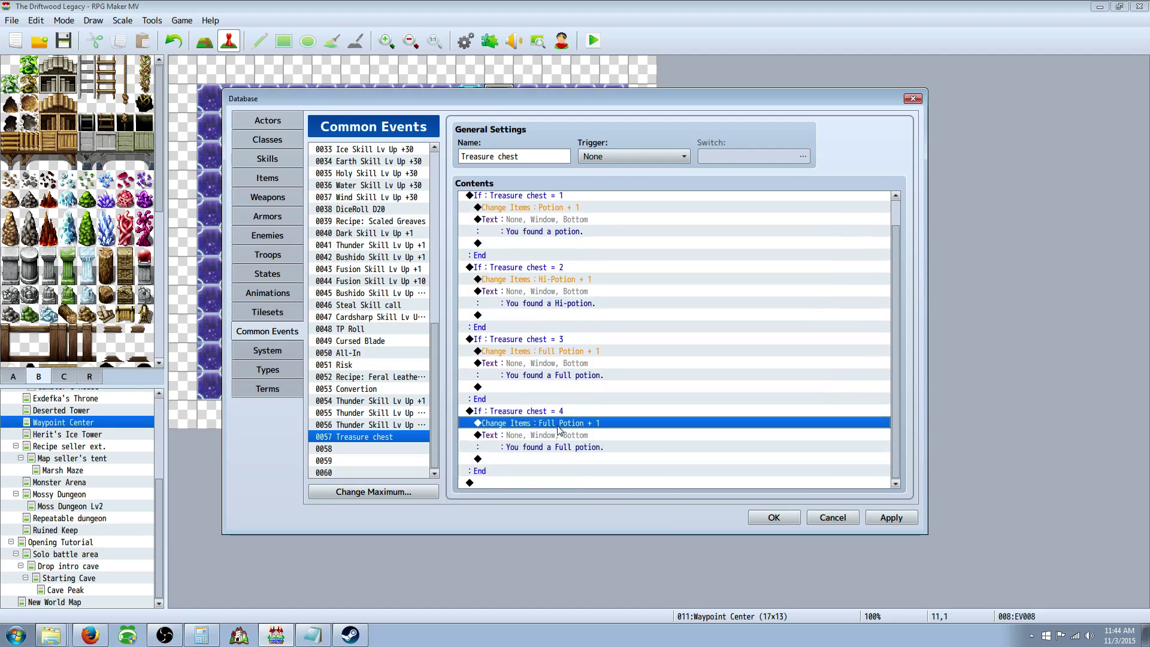
pyautogui.rightClick(558, 424)
pyautogui.click(577, 435)
pyautogui.click(673, 286)
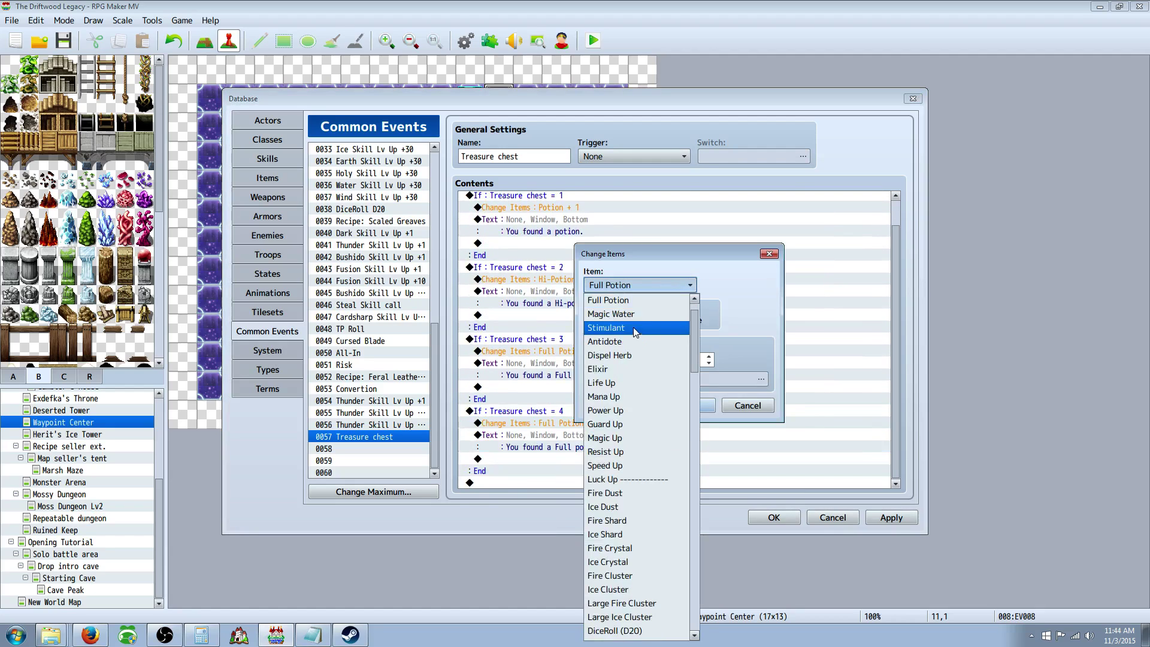
pyautogui.click(633, 314)
pyautogui.click(689, 405)
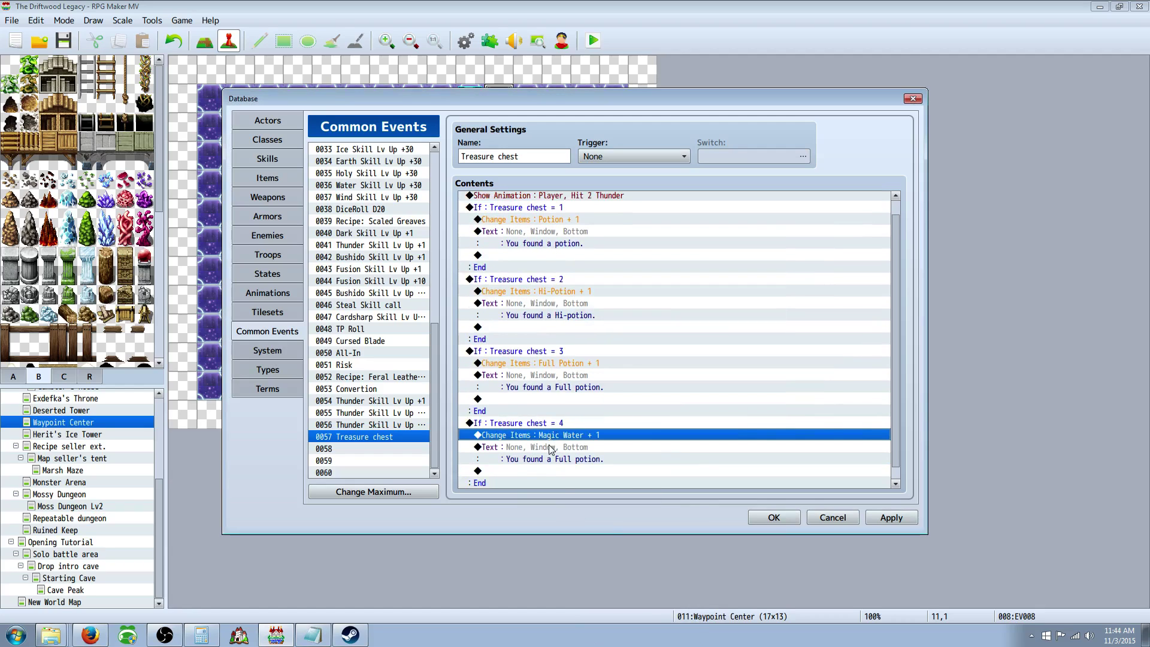
# Edit the message in the Treasure chest = 4 branch to read "You found a Magic water."
pyautogui.rightClick(549, 446)
pyautogui.click(569, 467)
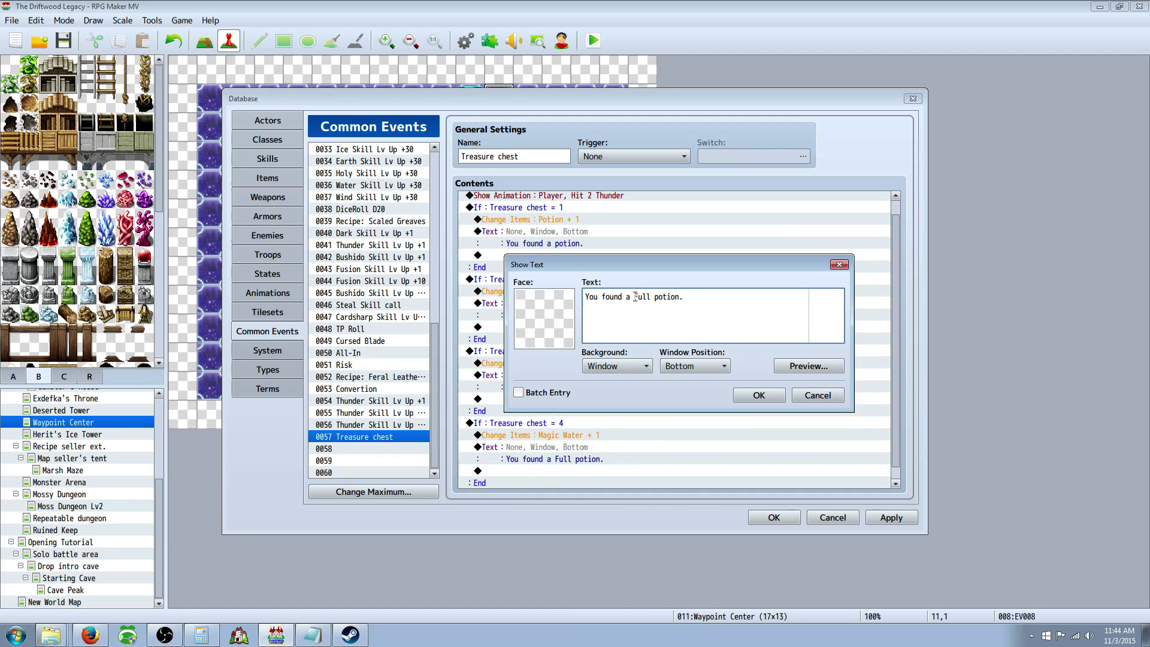
pyautogui.moveTo(635, 296); pyautogui.dragTo(676, 299)
pyautogui.write('Magic')
pyautogui.click(756, 394)
# Duplicate the Treasure chest = 4 branch at the end of the event and set the copy's condition constant to 5
pyautogui.click(527, 412)
pyautogui.rightClick(528, 413)
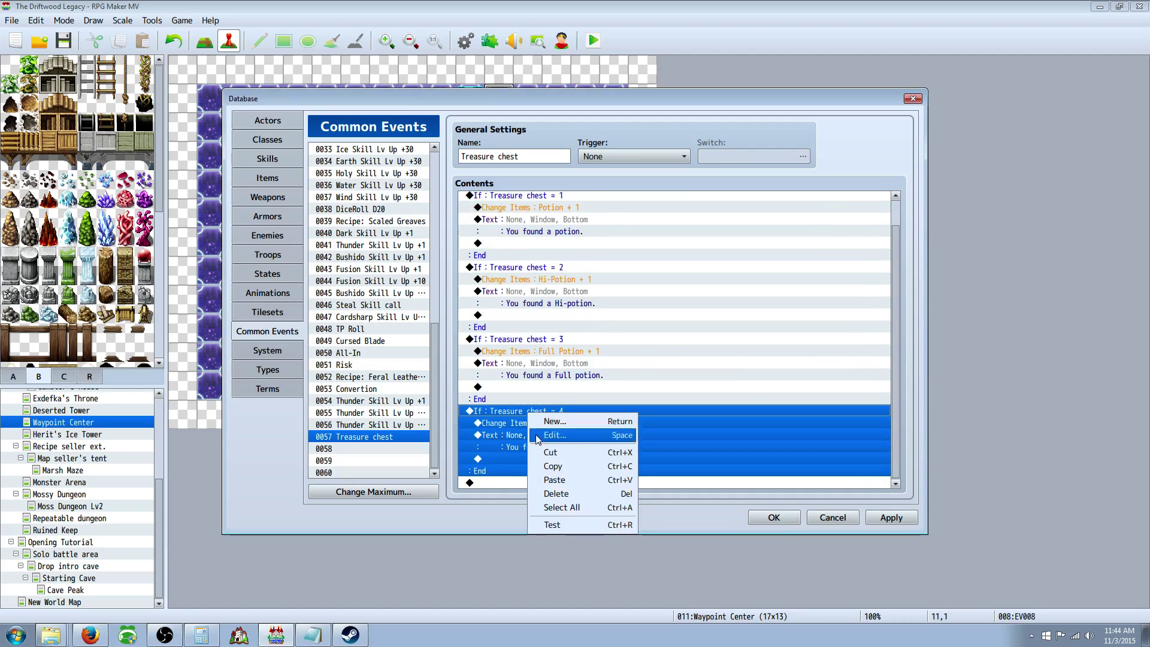
pyautogui.click(551, 466)
pyautogui.click(509, 483)
pyautogui.rightClick(509, 482)
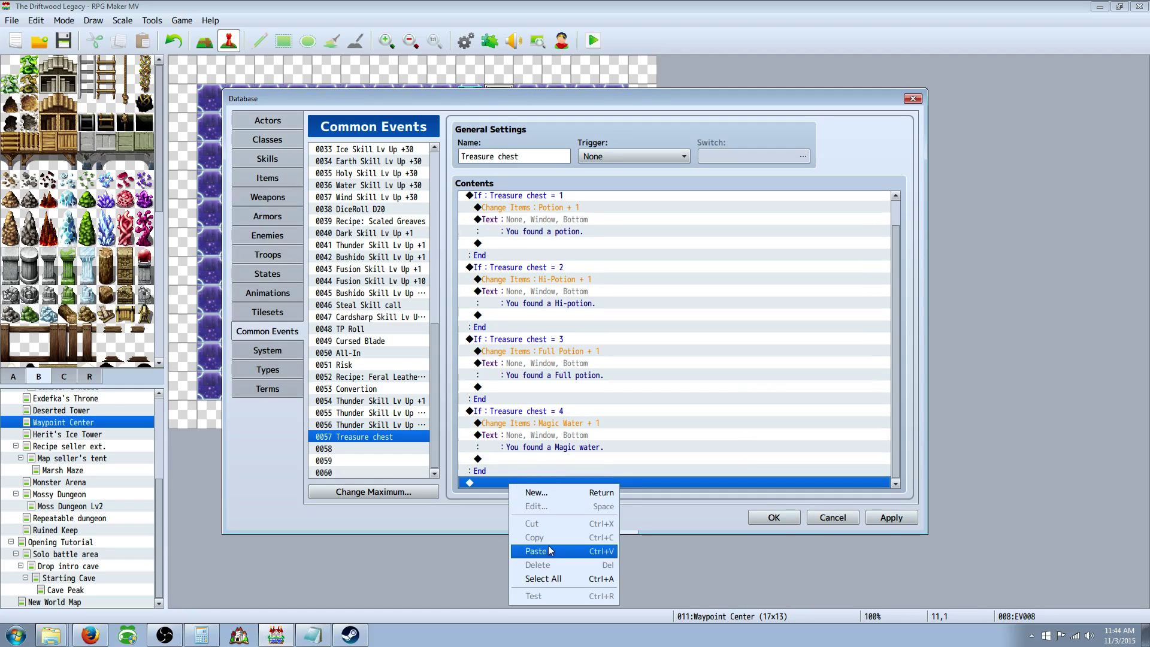
pyautogui.click(540, 546)
pyautogui.rightClick(531, 413)
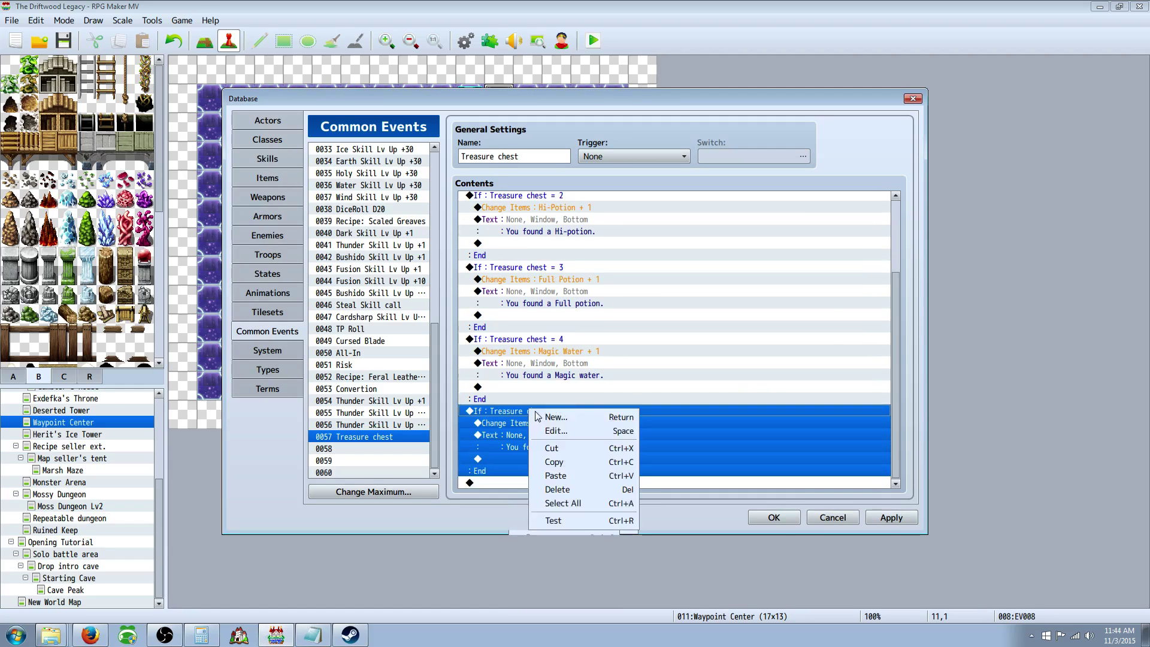
pyautogui.click(550, 442)
pyautogui.click(736, 296)
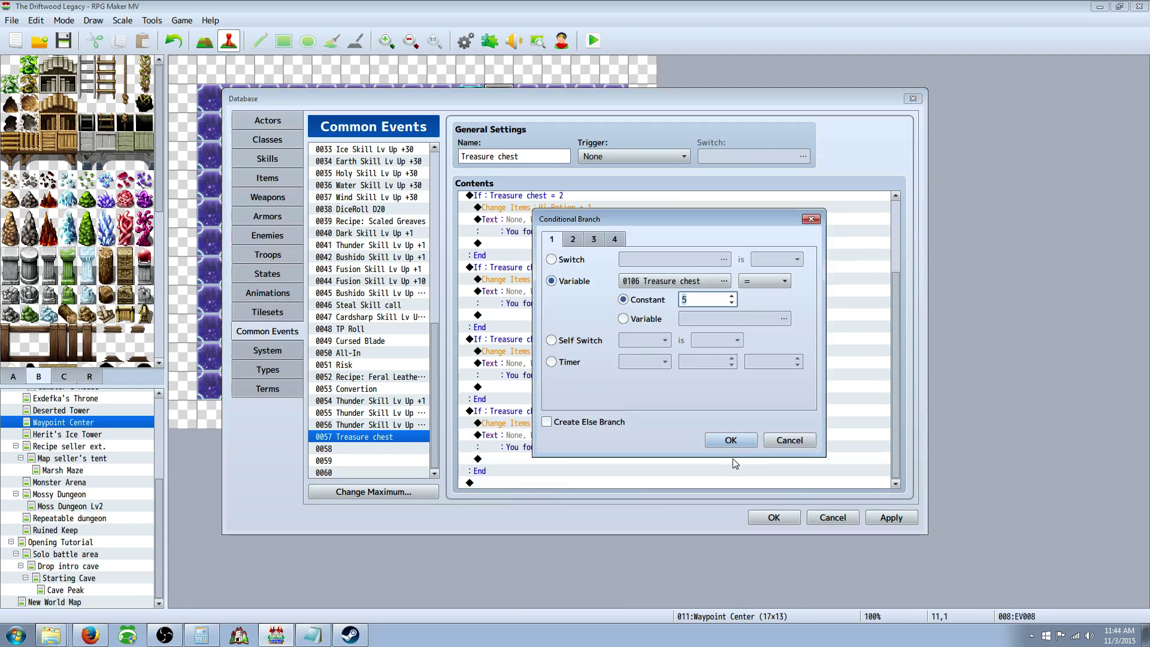
pyautogui.click(731, 440)
# Change the item given in the Treasure chest = 5 branch to Stimulant
pyautogui.click(547, 423)
pyautogui.rightClick(546, 423)
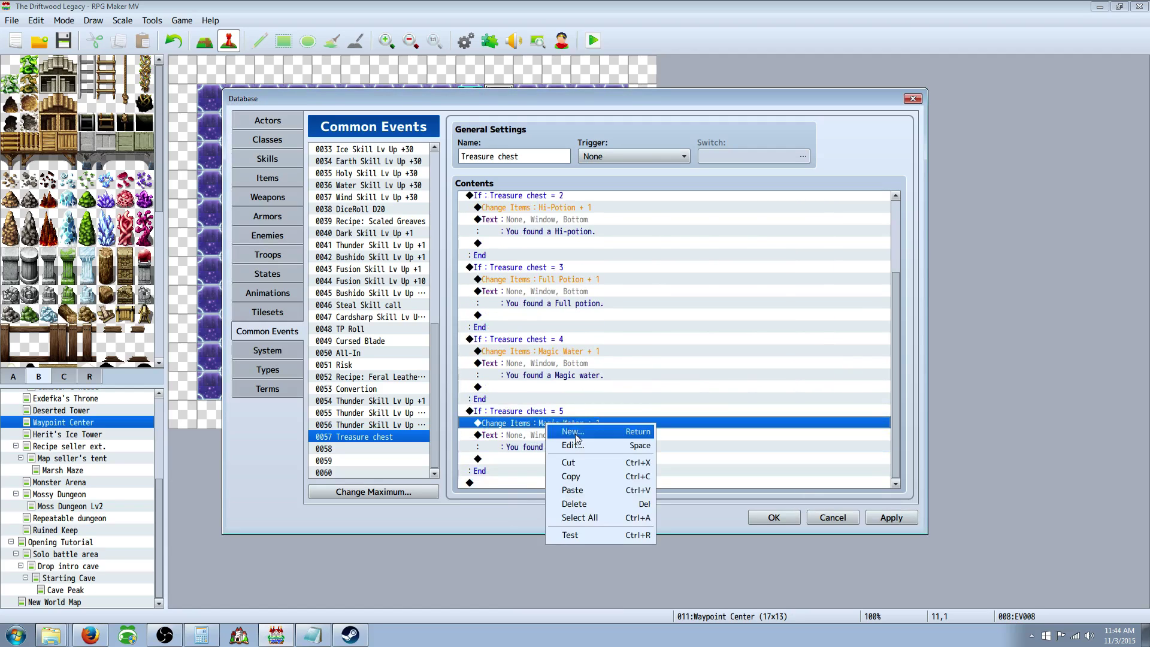
pyautogui.click(576, 445)
pyautogui.click(641, 285)
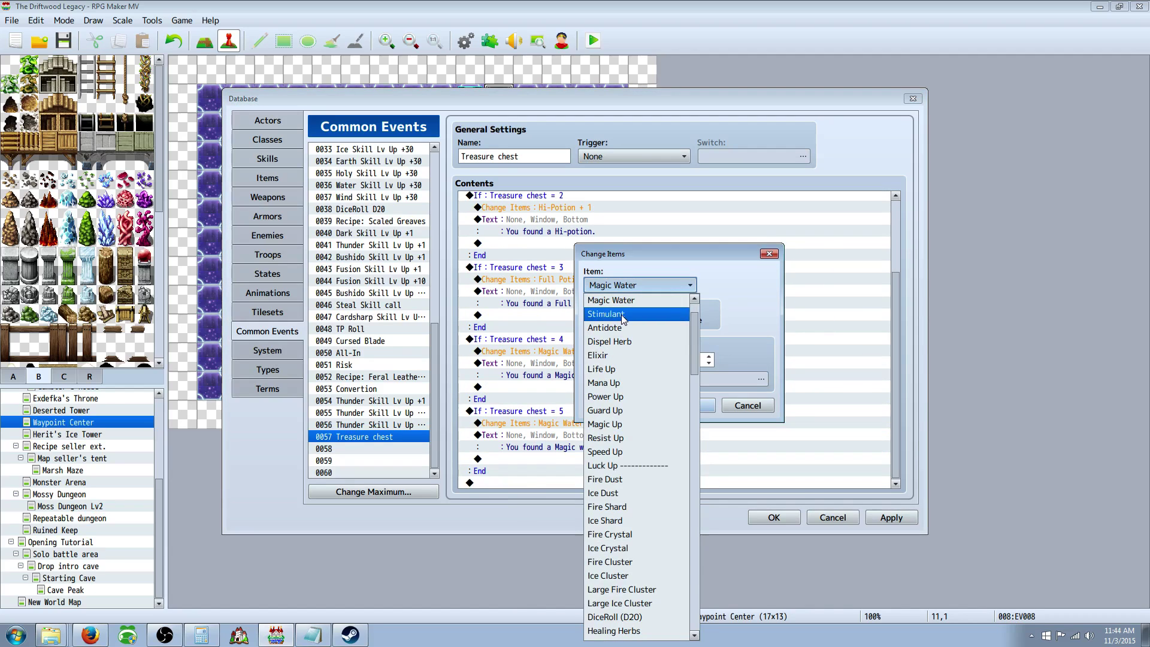
pyautogui.click(623, 314)
pyautogui.click(667, 405)
# Edit the message in the Treasure chest = 5 branch to read "You found a Stimulant."
pyautogui.click(541, 447)
pyautogui.rightClick(551, 453)
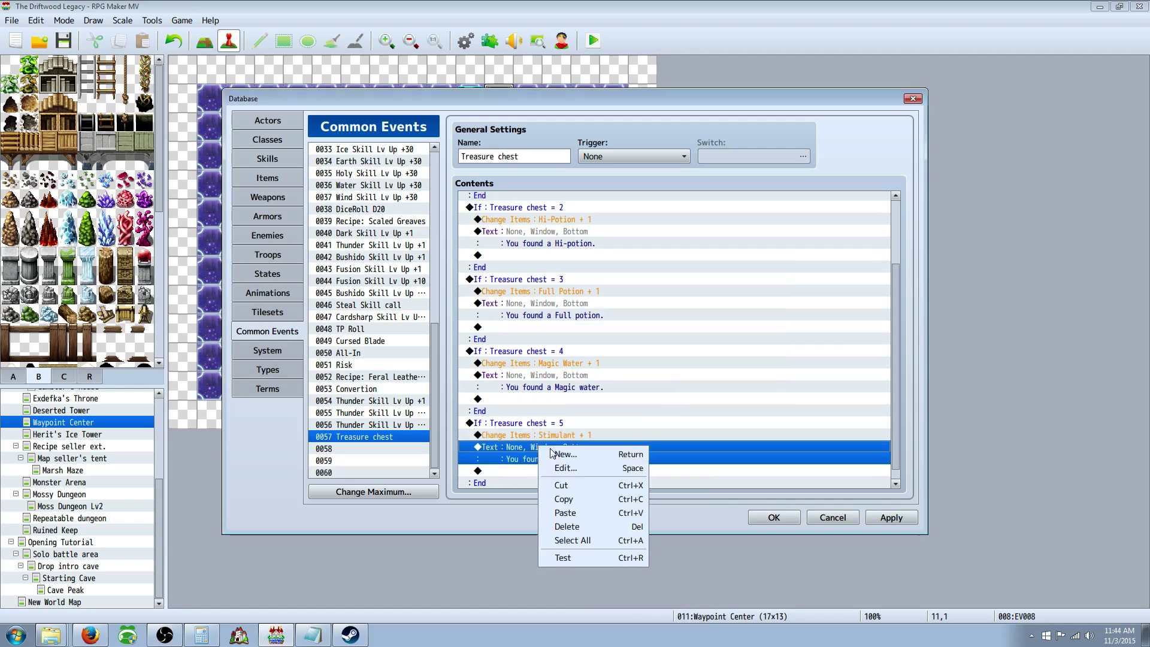
pyautogui.click(565, 467)
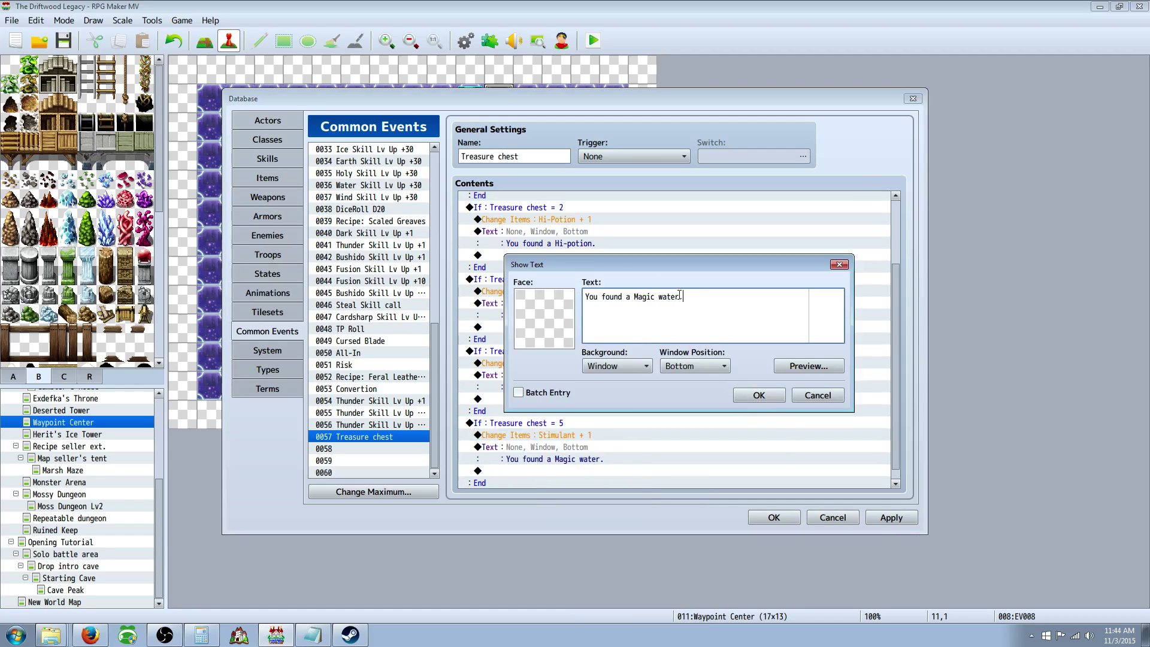
pyautogui.moveTo(679, 296); pyautogui.dragTo(637, 297)
pyautogui.write('Stimulan')
pyautogui.click(737, 396)
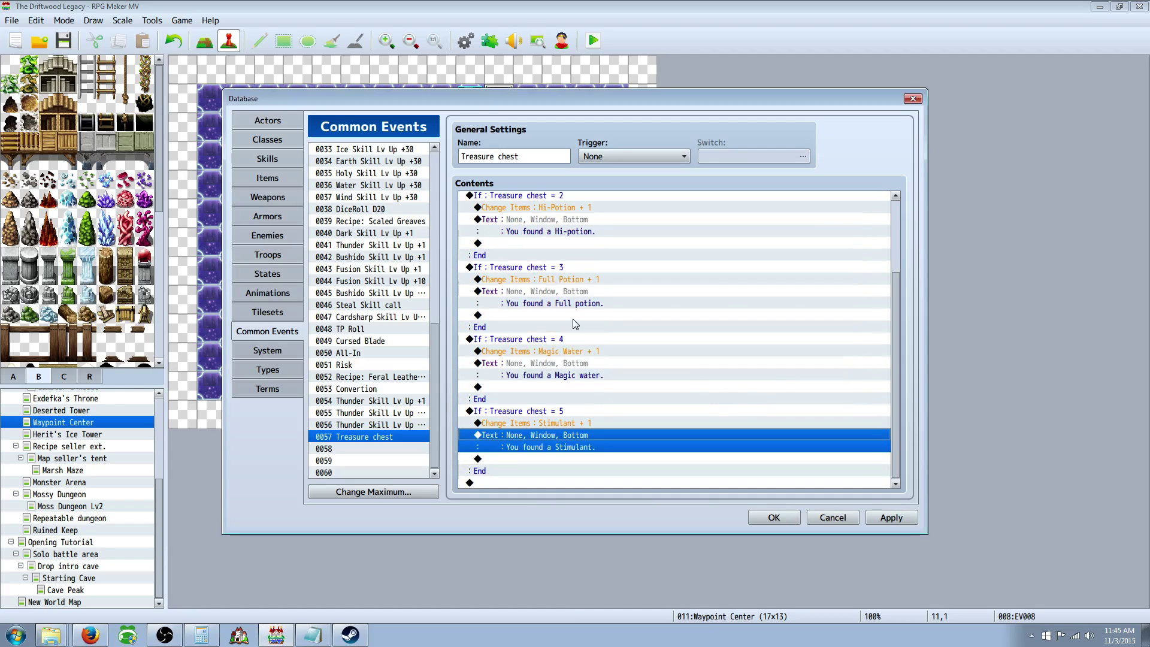
# Review the Treasure chest common event's commands from the random variable to the last branch and apply the changes
pyautogui.scroll(3, 557, 359)
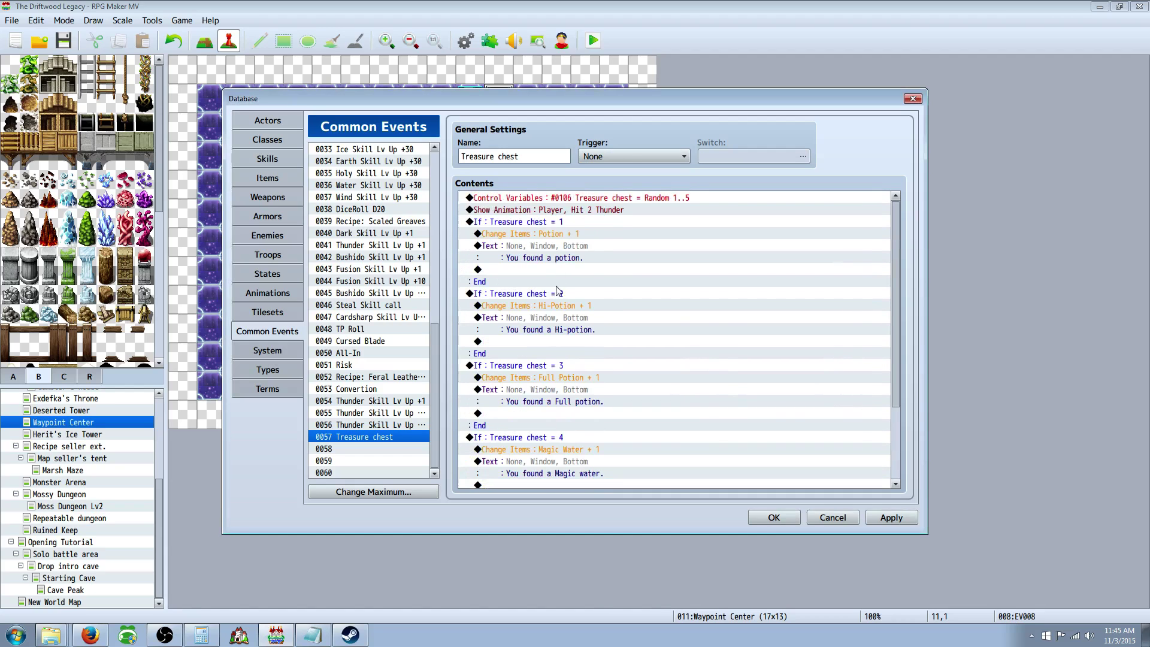
pyautogui.click(503, 198)
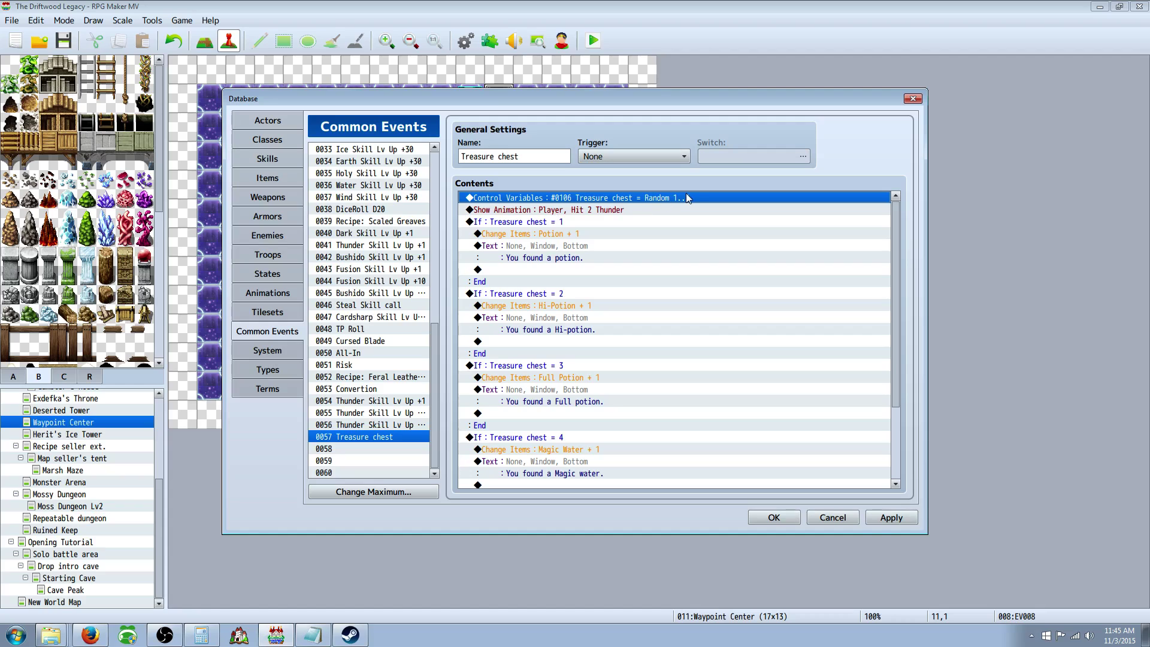
pyautogui.click(562, 210)
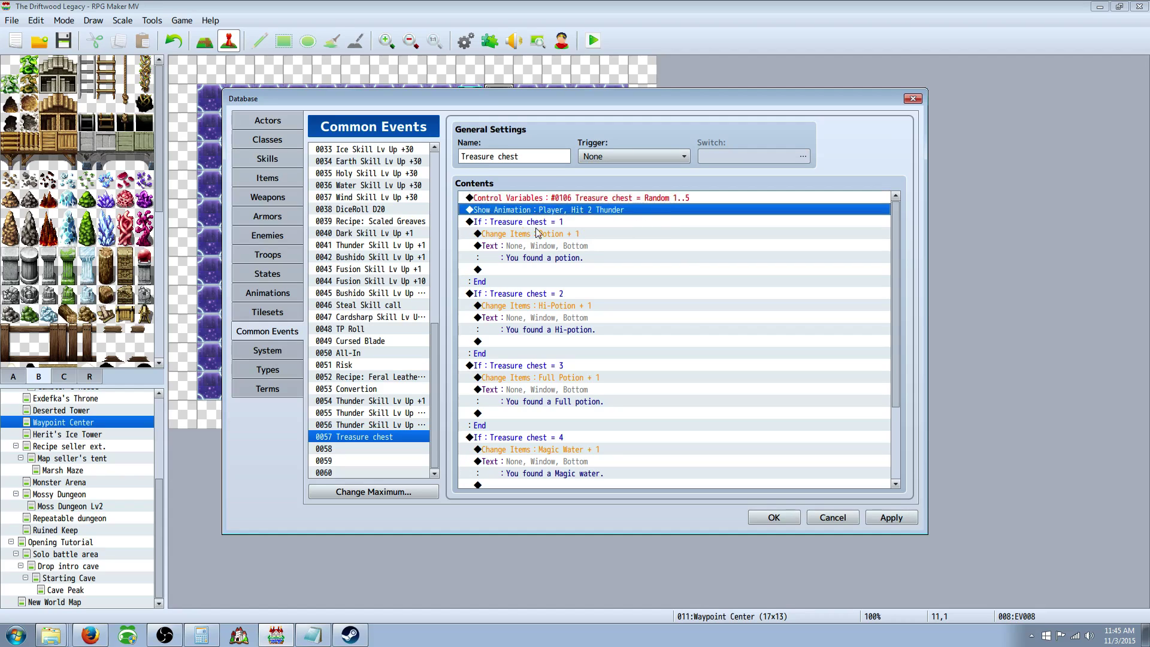
pyautogui.scroll(-2, 537, 233)
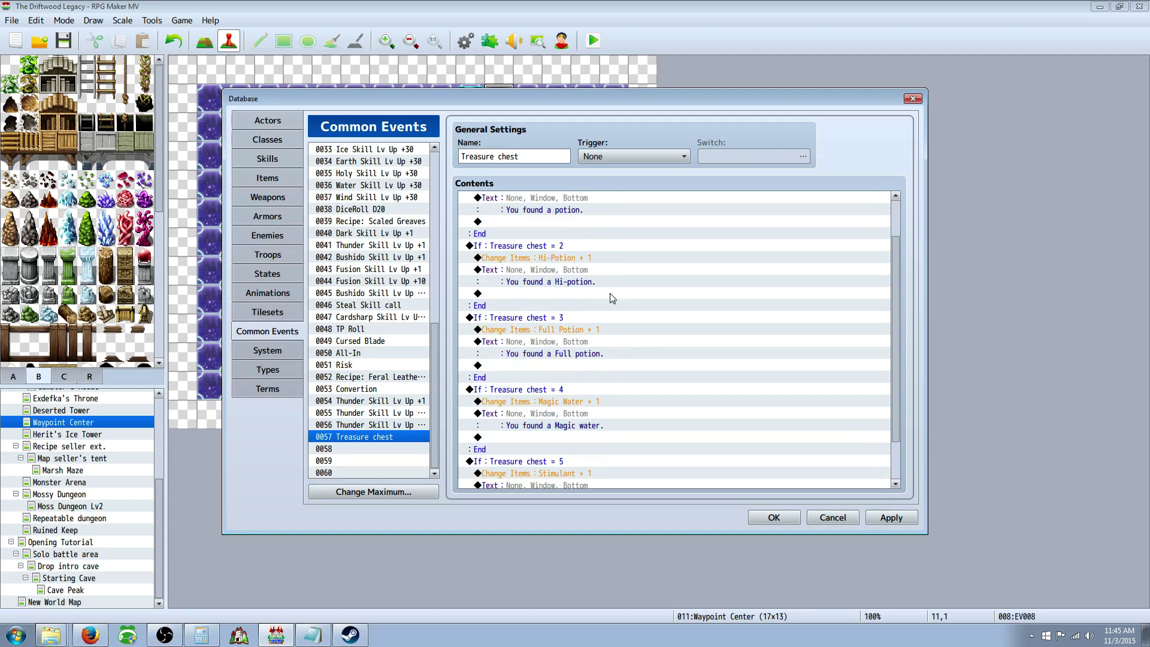
pyautogui.scroll(-4, 612, 297)
pyautogui.click(891, 517)
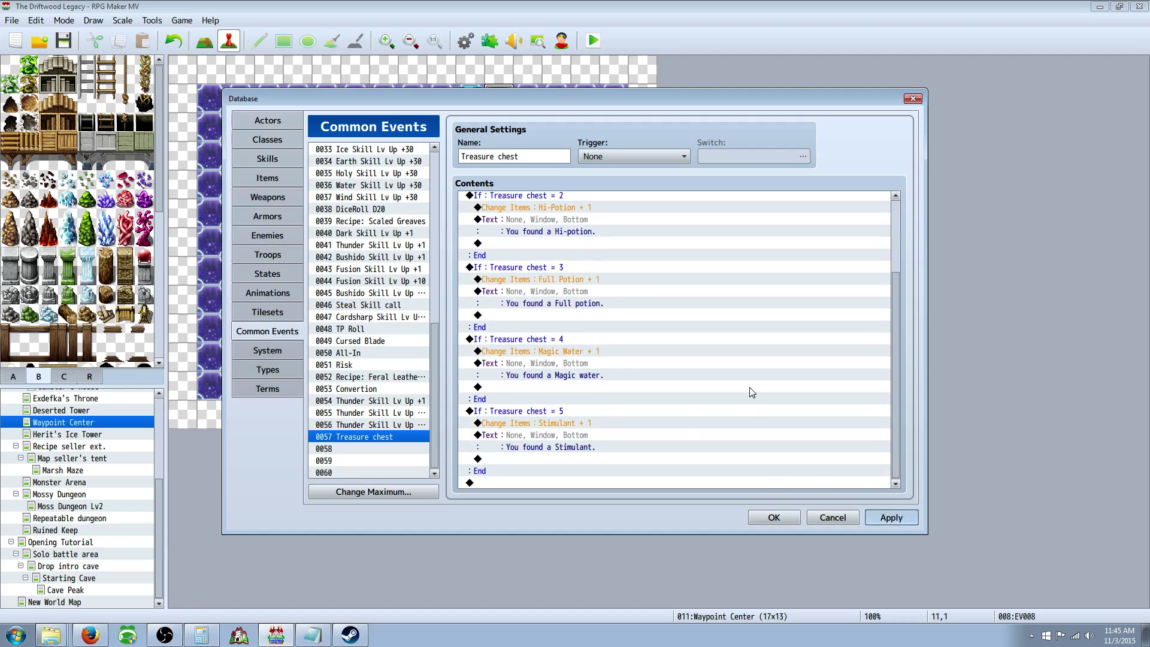
pyautogui.scroll(4, 606, 329)
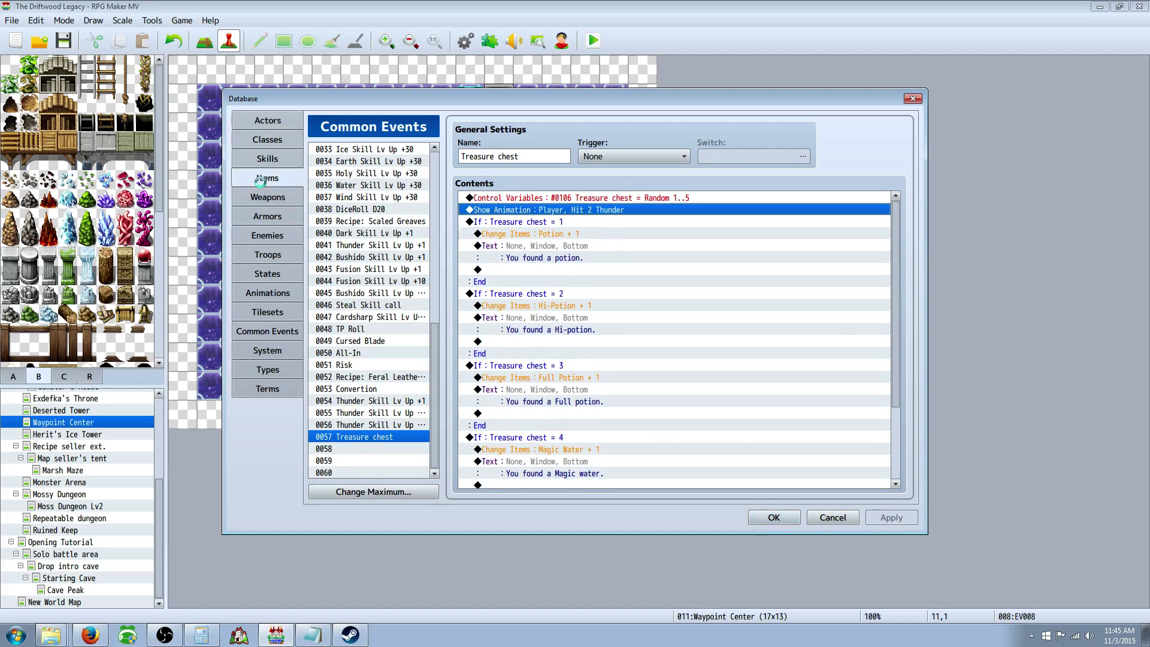
# Add an effect to the Treasure chest item that calls the Treasure chest common event
pyautogui.click(264, 179)
pyautogui.rightClick(755, 271)
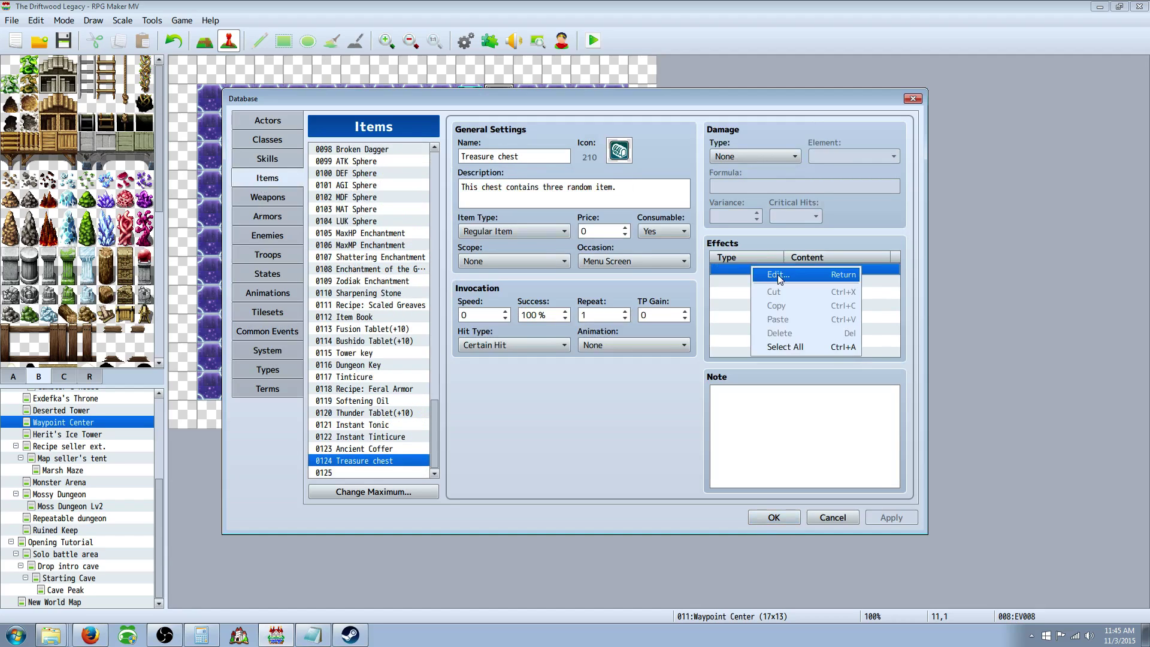
pyautogui.click(779, 275)
pyautogui.click(829, 225)
pyautogui.click(752, 328)
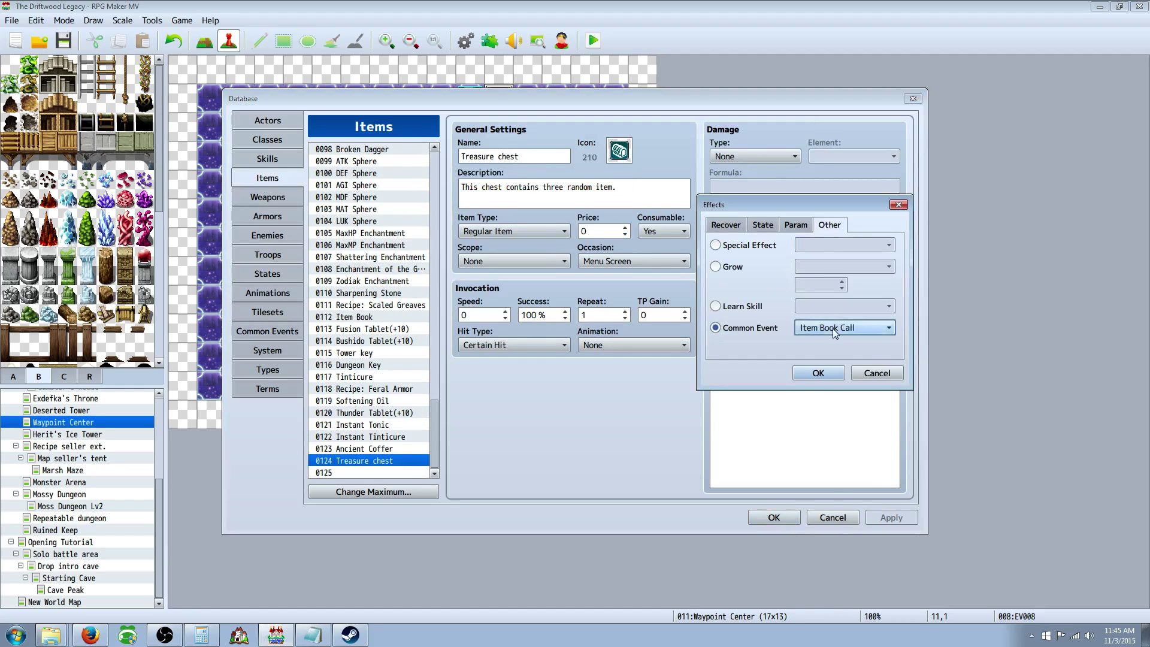
pyautogui.click(838, 328)
pyautogui.scroll(-10, 907, 407)
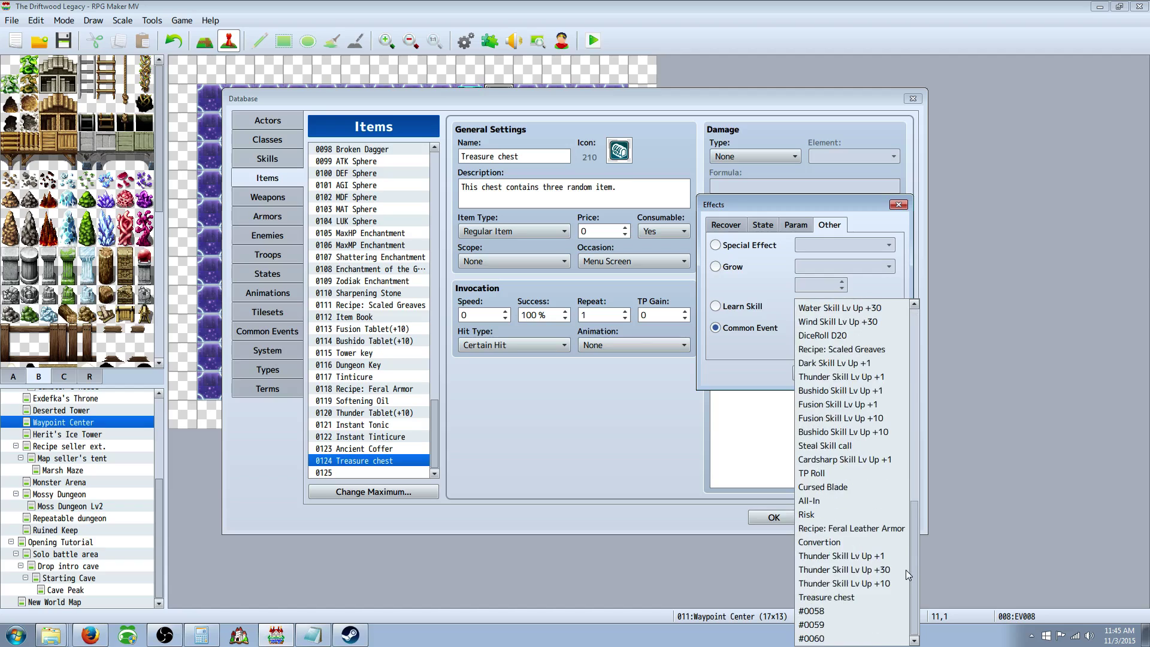
pyautogui.click(838, 594)
pyautogui.click(818, 373)
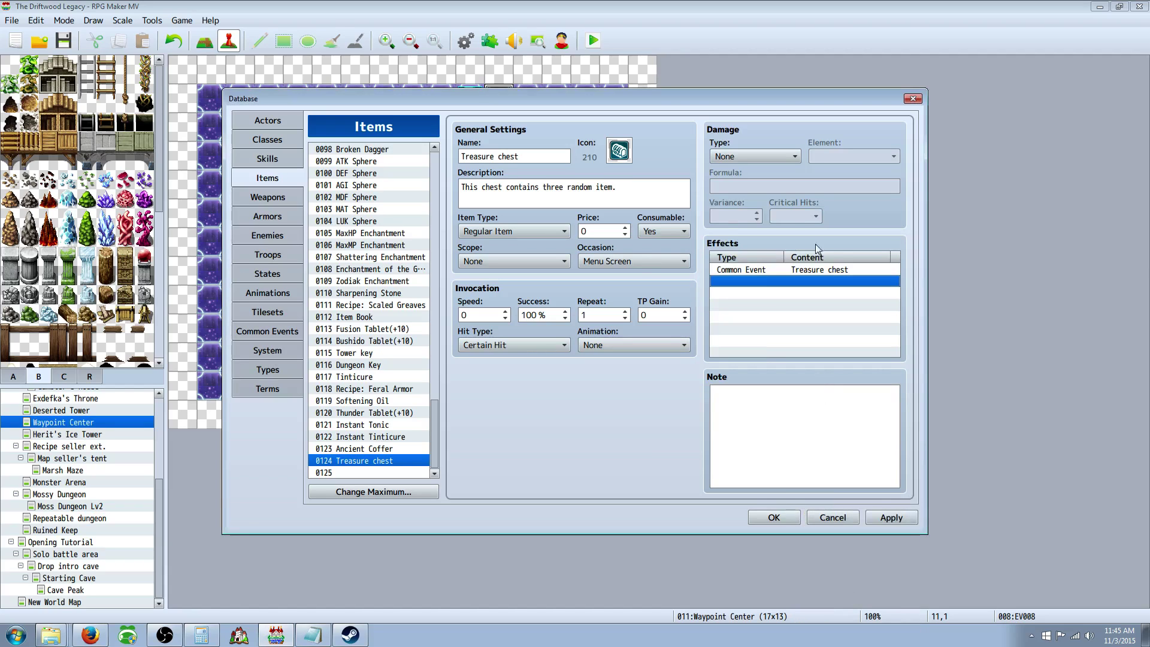
pyautogui.click(562, 186)
pyautogui.doubleClick(562, 186)
pyautogui.click(587, 192)
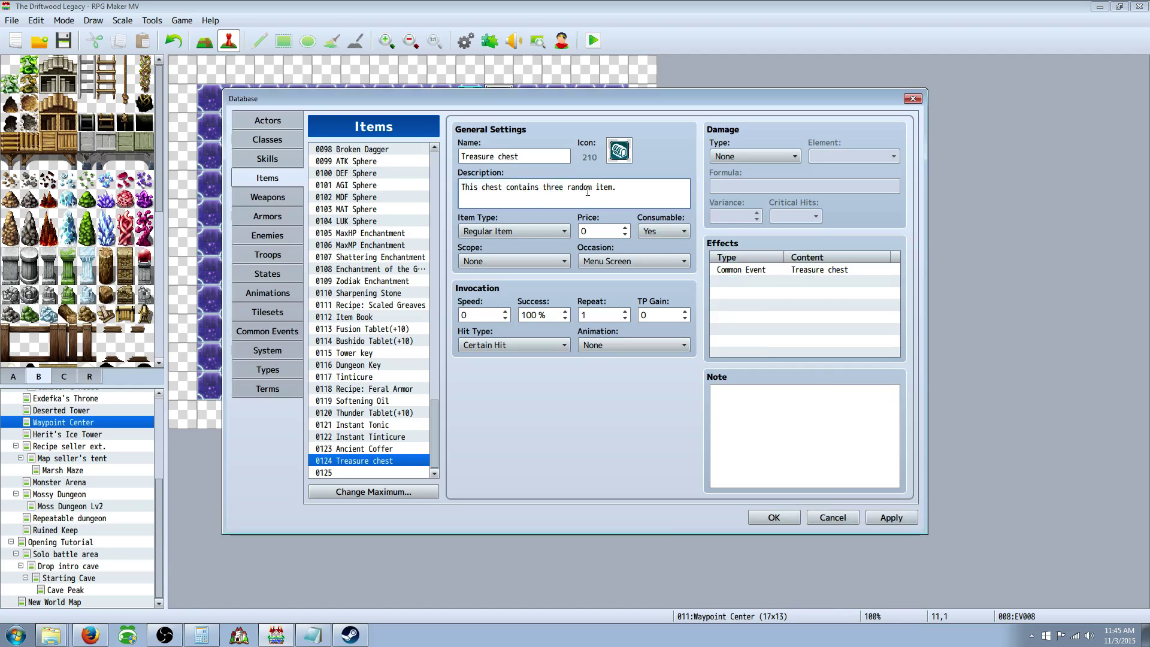
pyautogui.click(740, 269)
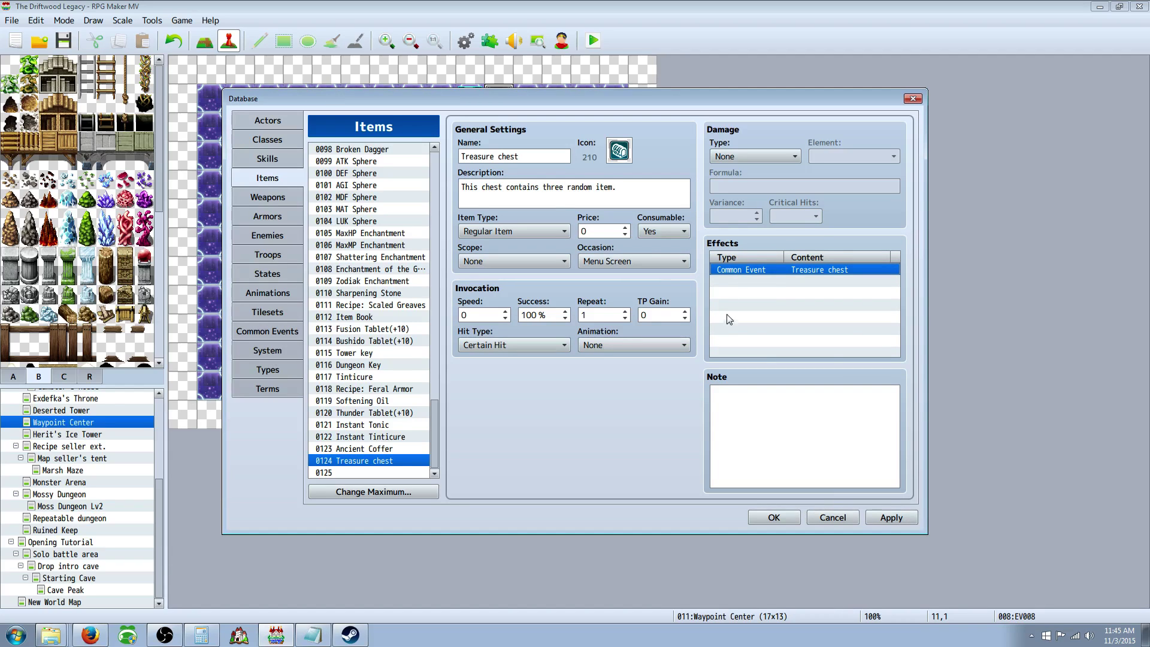
# Add a second effect to the Treasure chest item that calls the Treasure chest common event
pyautogui.click(739, 282)
pyautogui.rightClick(741, 290)
pyautogui.click(804, 293)
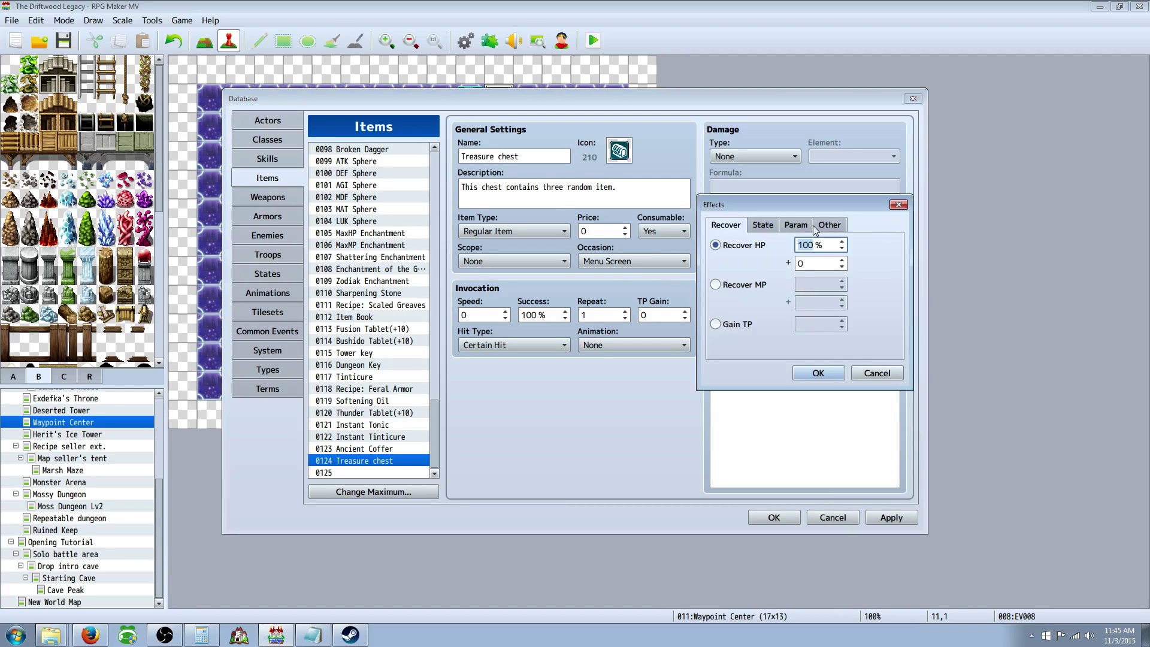
pyautogui.click(823, 226)
pyautogui.click(715, 328)
pyautogui.click(844, 328)
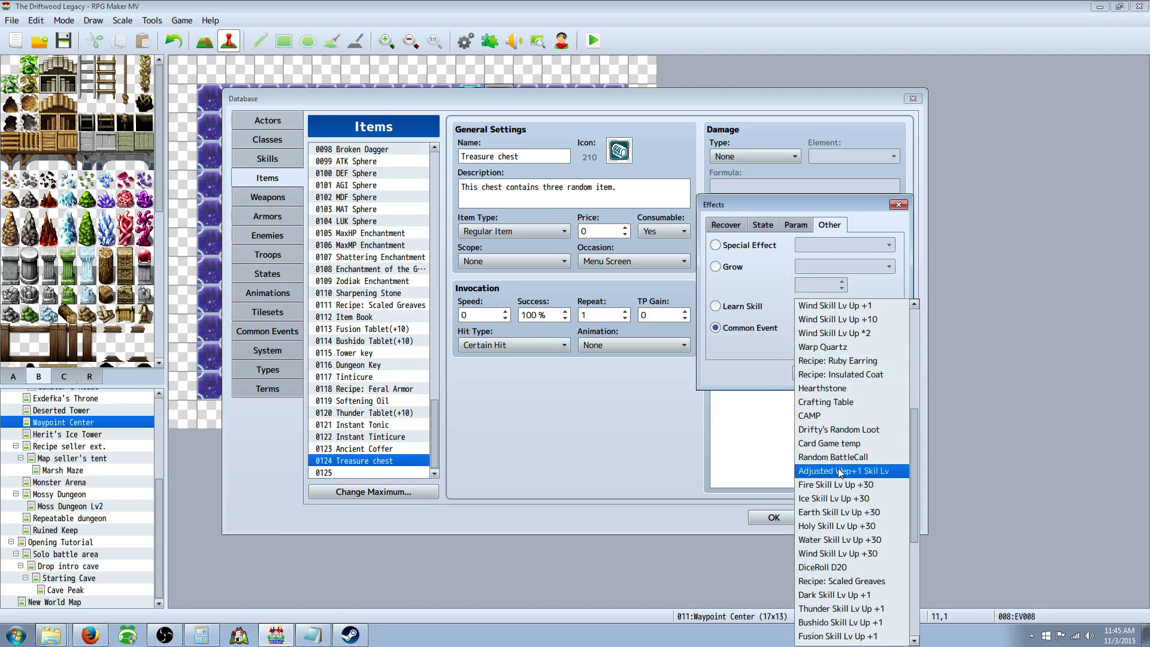
pyautogui.scroll(-5, 840, 473)
pyautogui.click(827, 597)
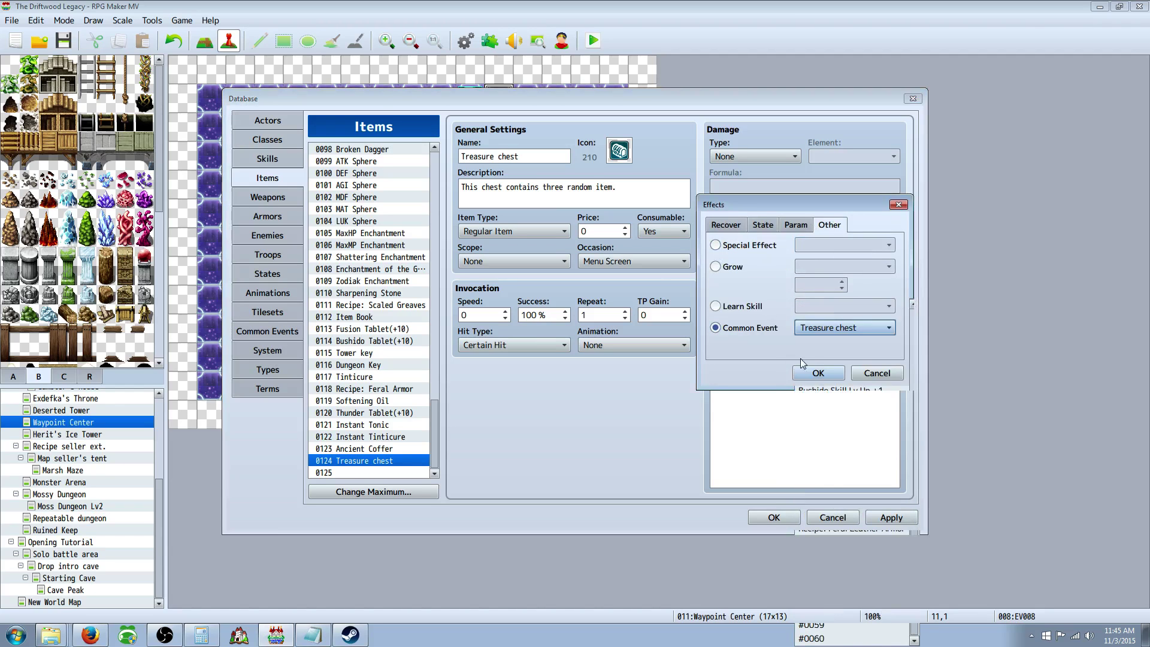
pyautogui.click(806, 372)
# Add a third Treasure chest common event effect to the Treasure chest item
pyautogui.rightClick(755, 290)
pyautogui.click(784, 295)
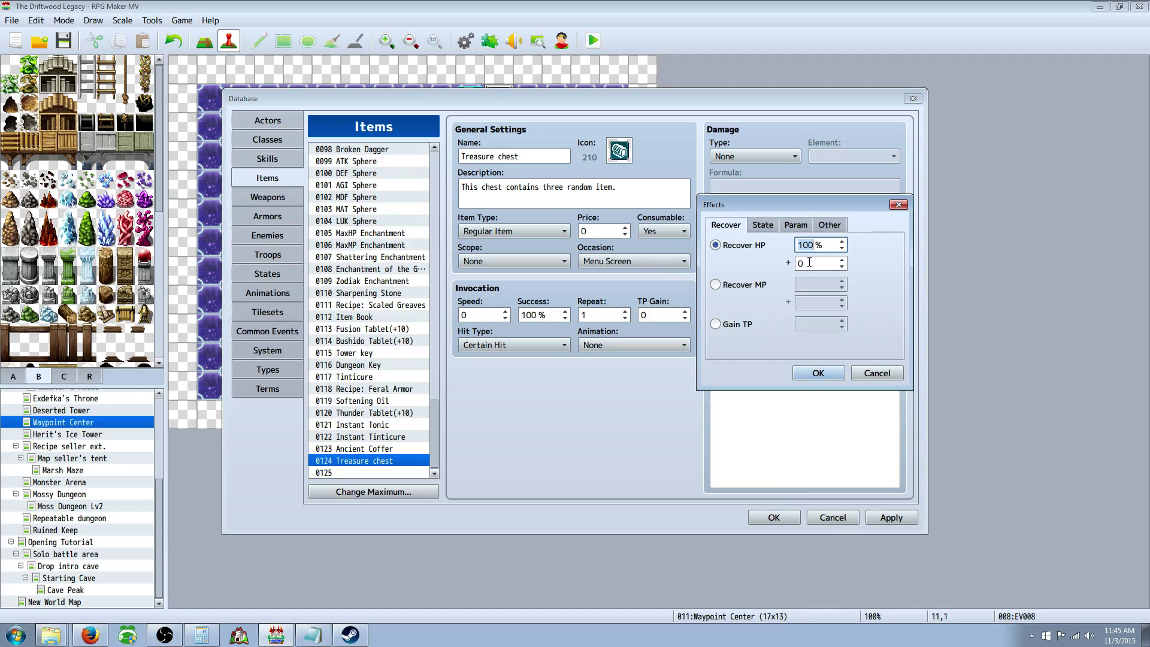
pyautogui.click(830, 225)
pyautogui.click(768, 333)
pyautogui.click(845, 327)
pyautogui.scroll(-5, 907, 515)
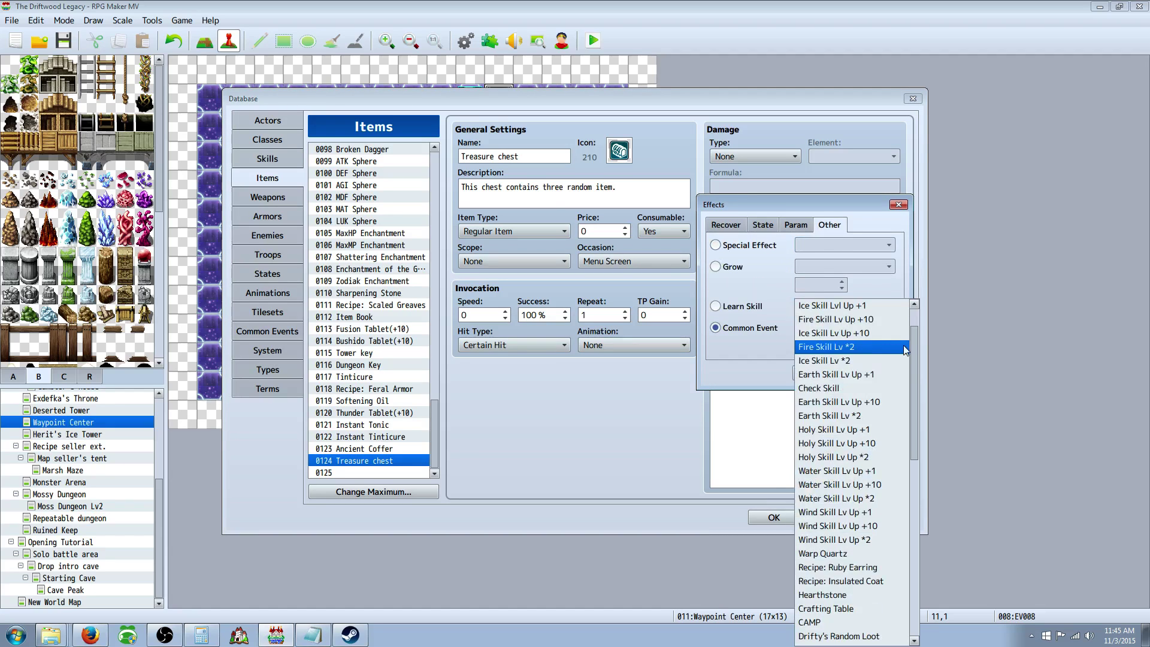
pyautogui.click(831, 596)
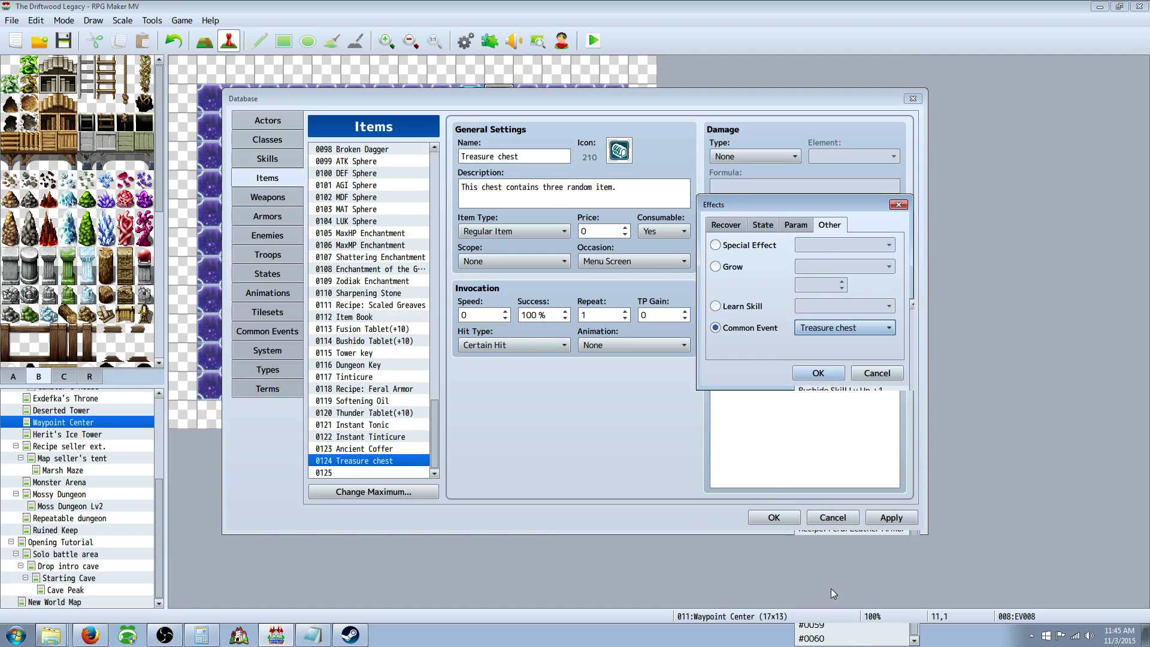
pyautogui.click(805, 374)
# Check the Treasure chest item's three common event effects and apply the changes
pyautogui.click(750, 282)
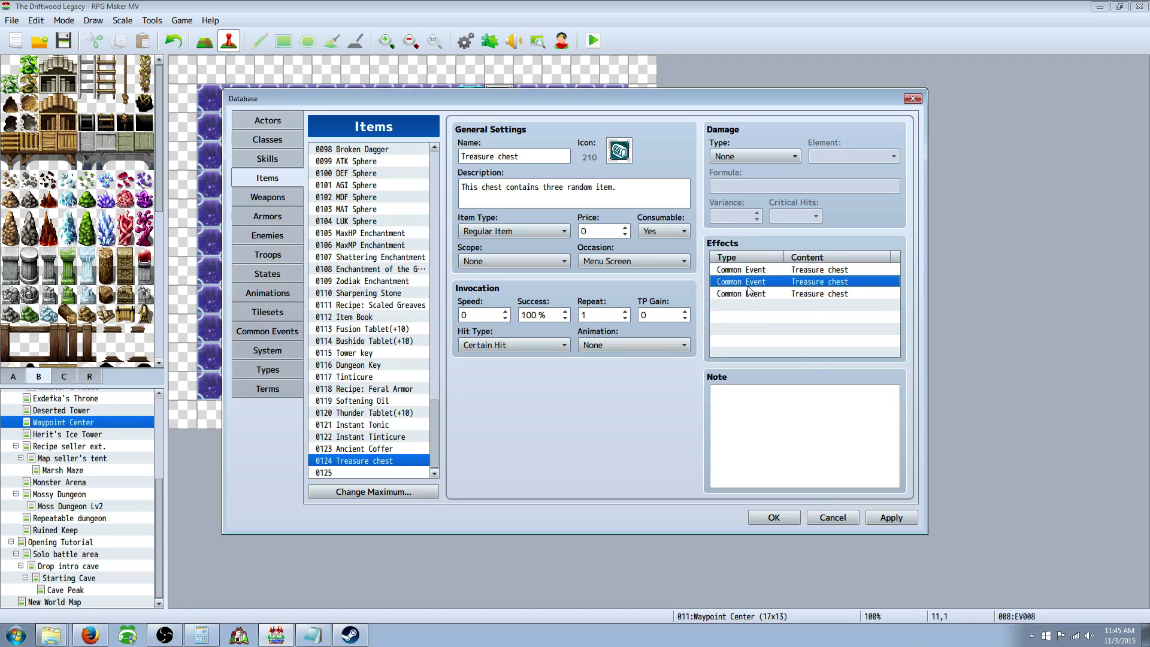
pyautogui.click(742, 274)
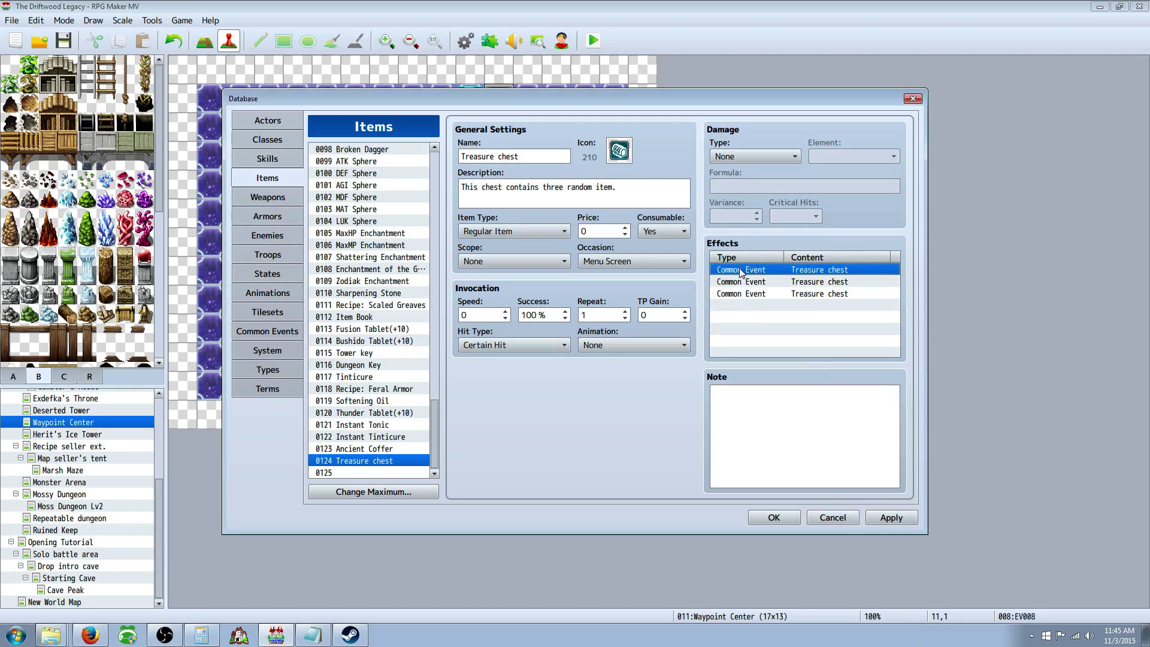
pyautogui.click(739, 293)
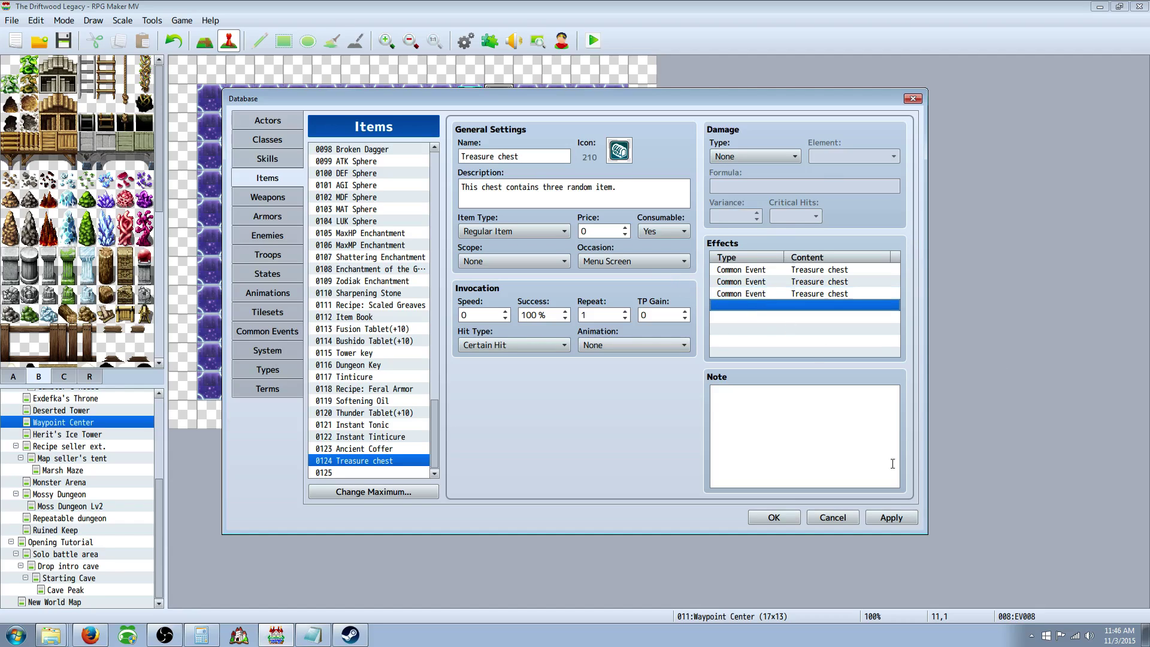
pyautogui.click(890, 517)
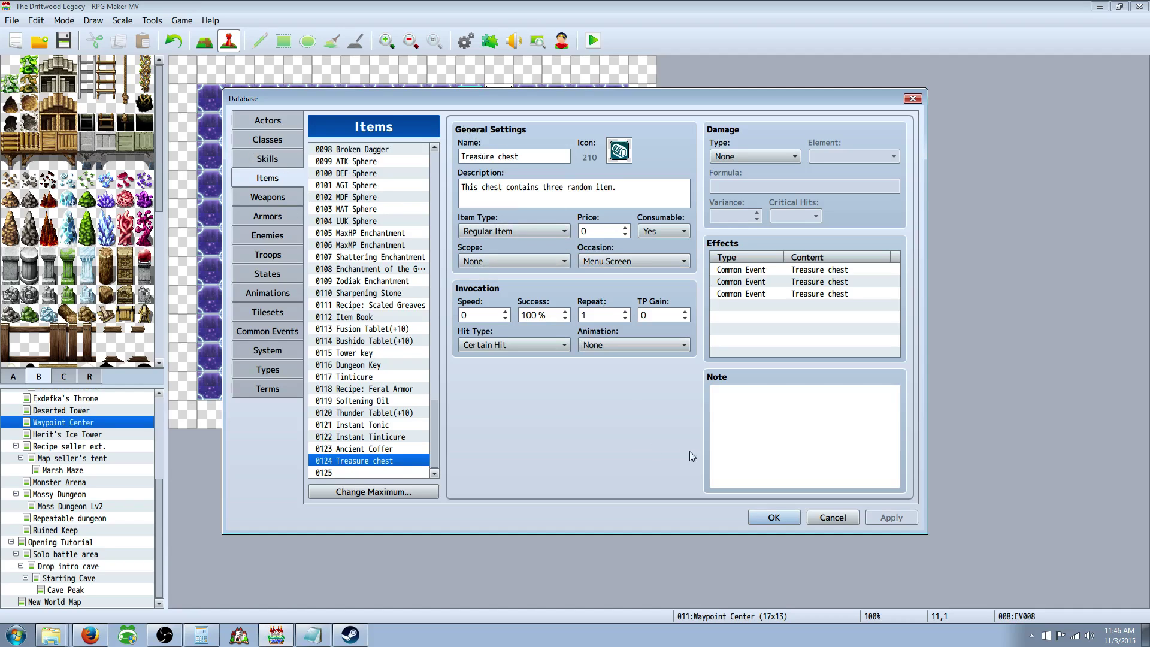
# Make the blank enemy entry 0073 drop the Treasure chest item with 1/1 probability and save the database changes
pyautogui.click(264, 236)
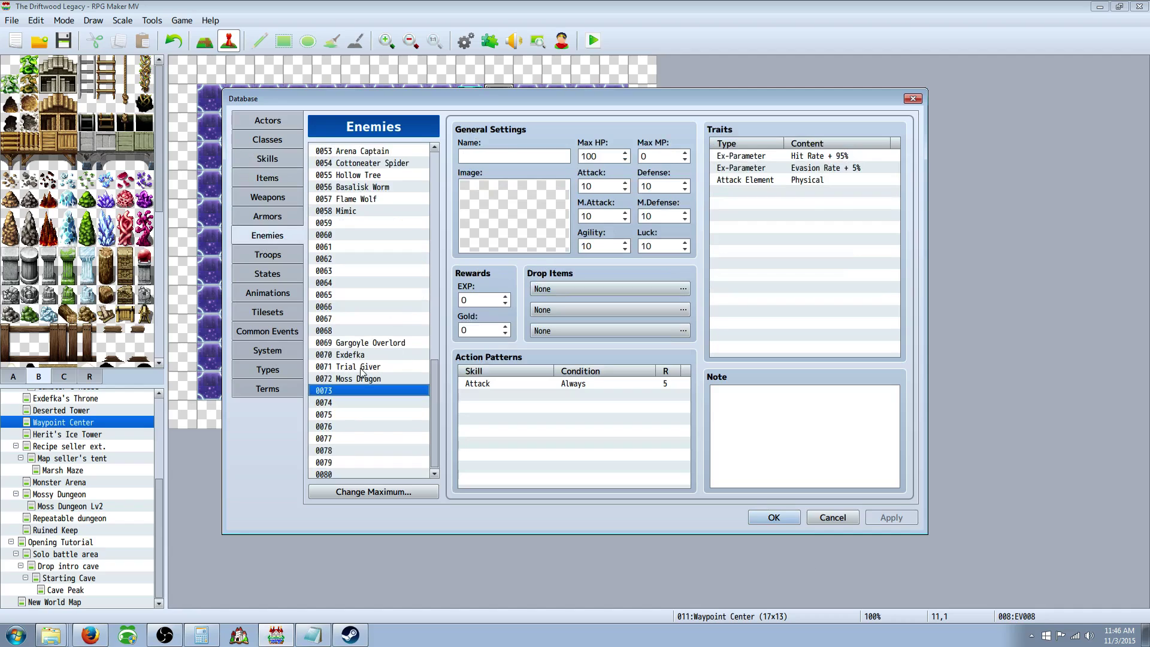
pyautogui.doubleClick(662, 288)
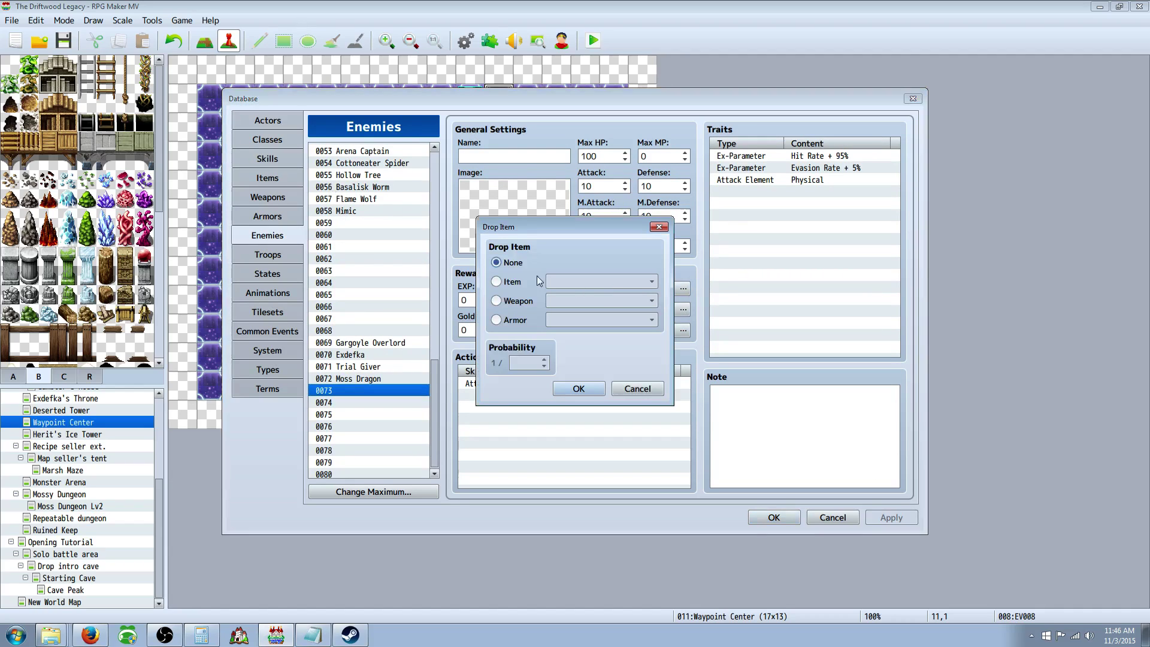
pyautogui.click(502, 281)
pyautogui.click(650, 281)
pyautogui.moveTo(656, 308); pyautogui.dragTo(652, 572)
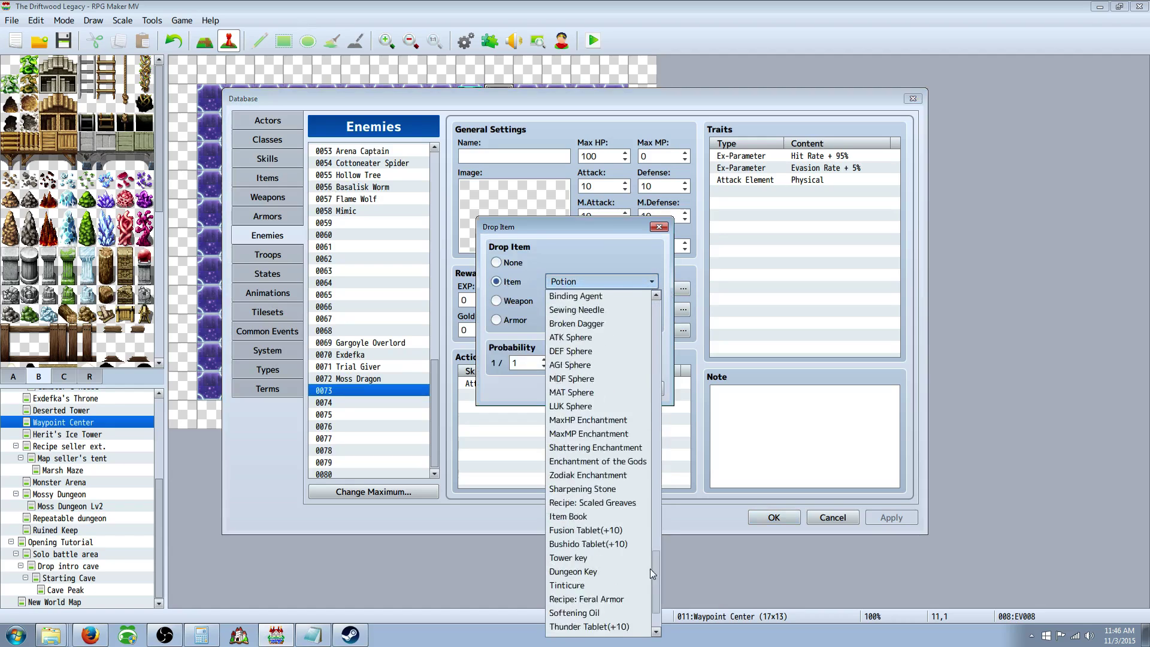
pyautogui.scroll(-2, 652, 572)
pyautogui.click(592, 612)
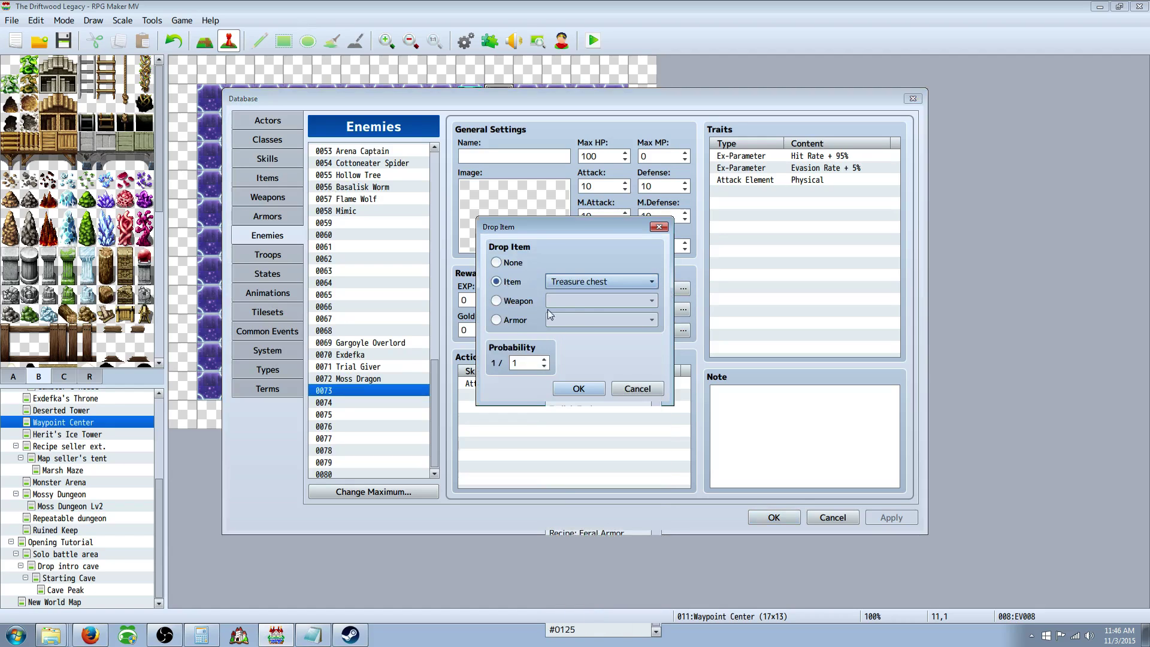
pyautogui.click(577, 389)
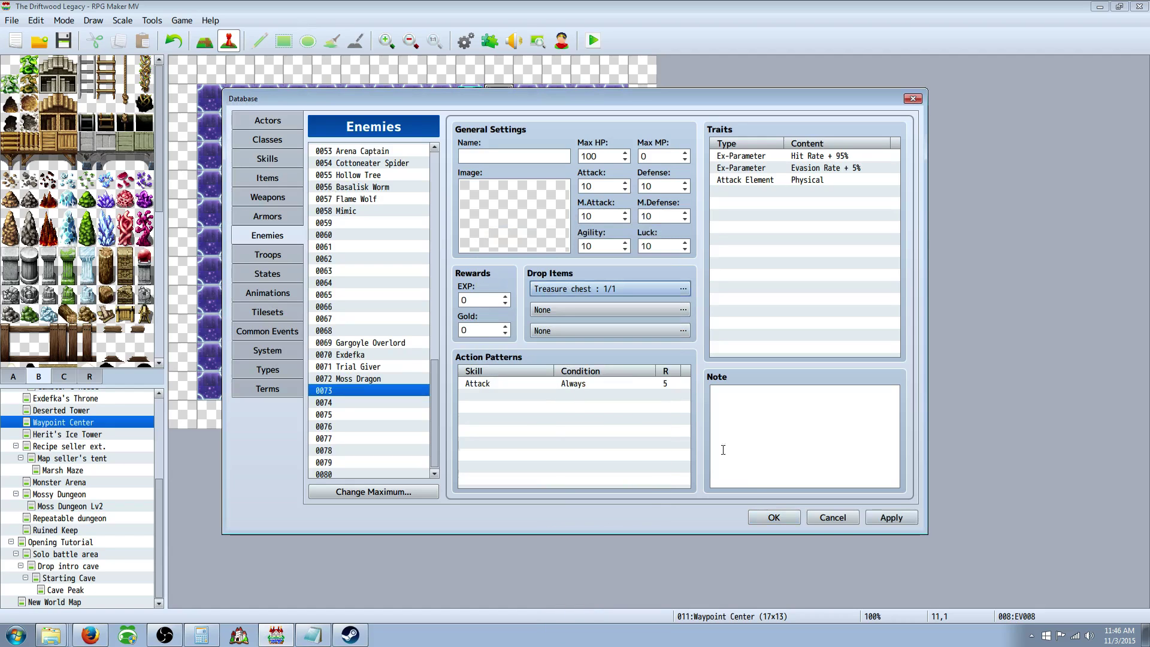
pyautogui.click(771, 526)
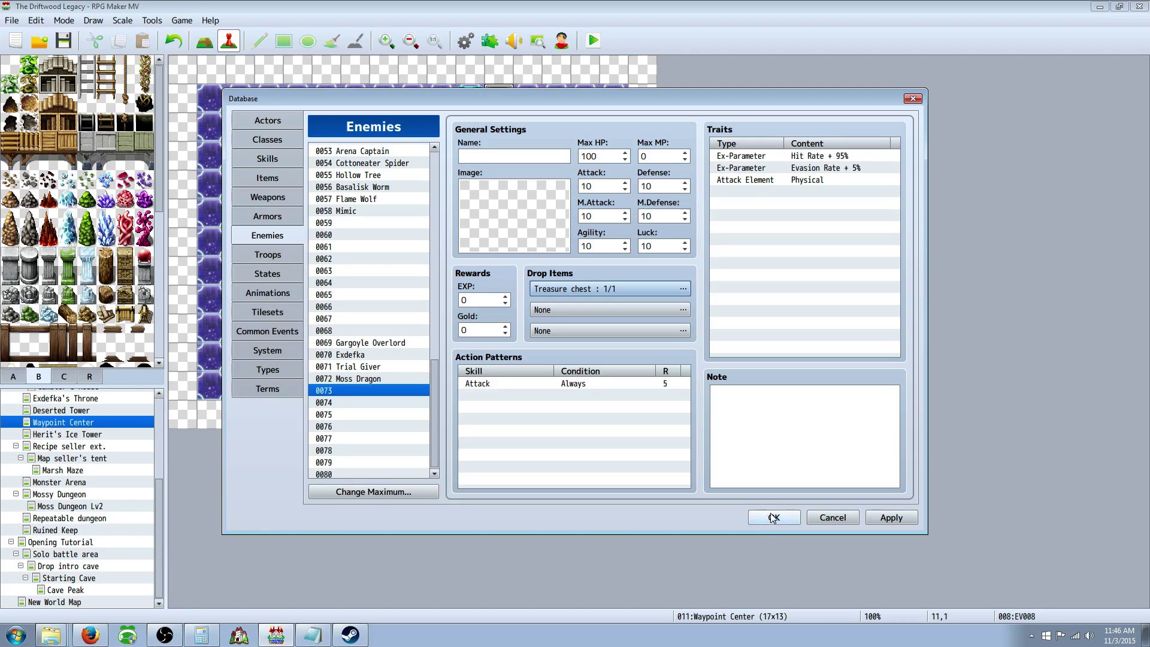
pyautogui.click(772, 517)
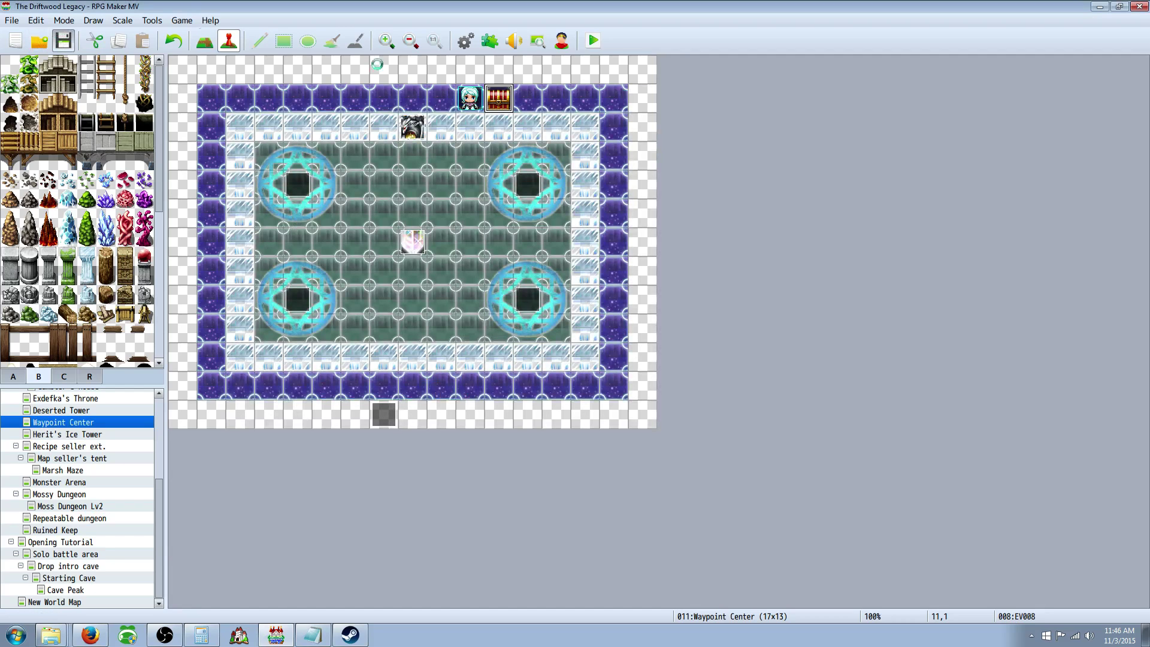
# Set the Change Items command of chest event EV008 to give 1 Treasure chest and save the event
pyautogui.rightClick(498, 101)
pyautogui.click(515, 109)
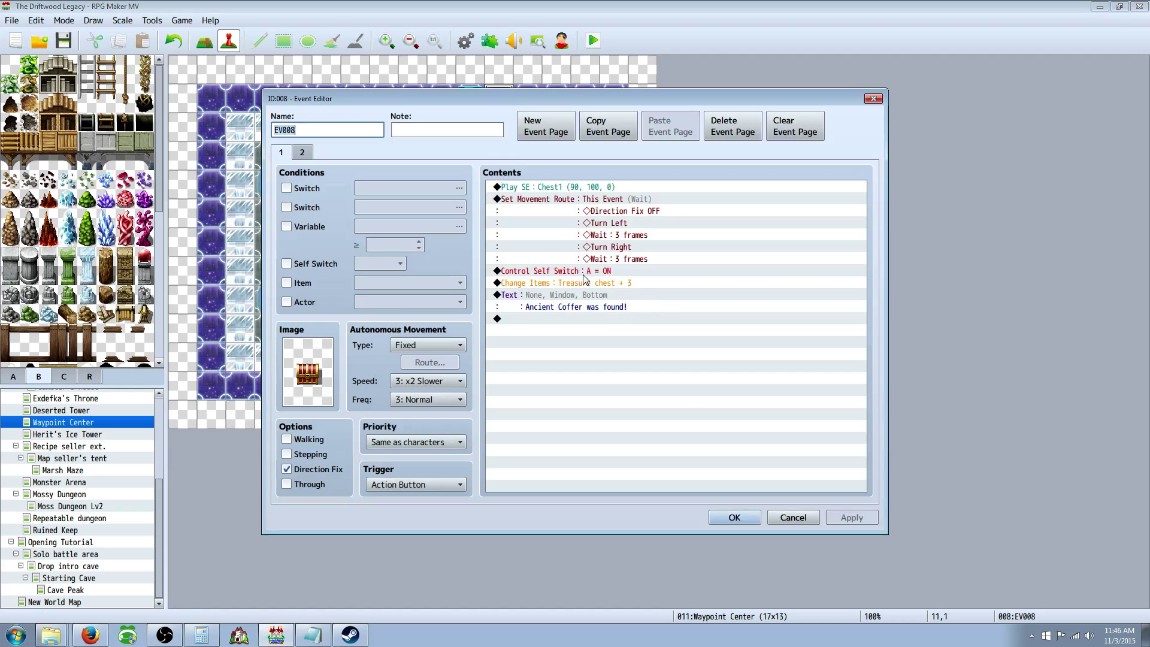
pyautogui.click(584, 281)
pyautogui.rightClick(583, 281)
pyautogui.click(671, 291)
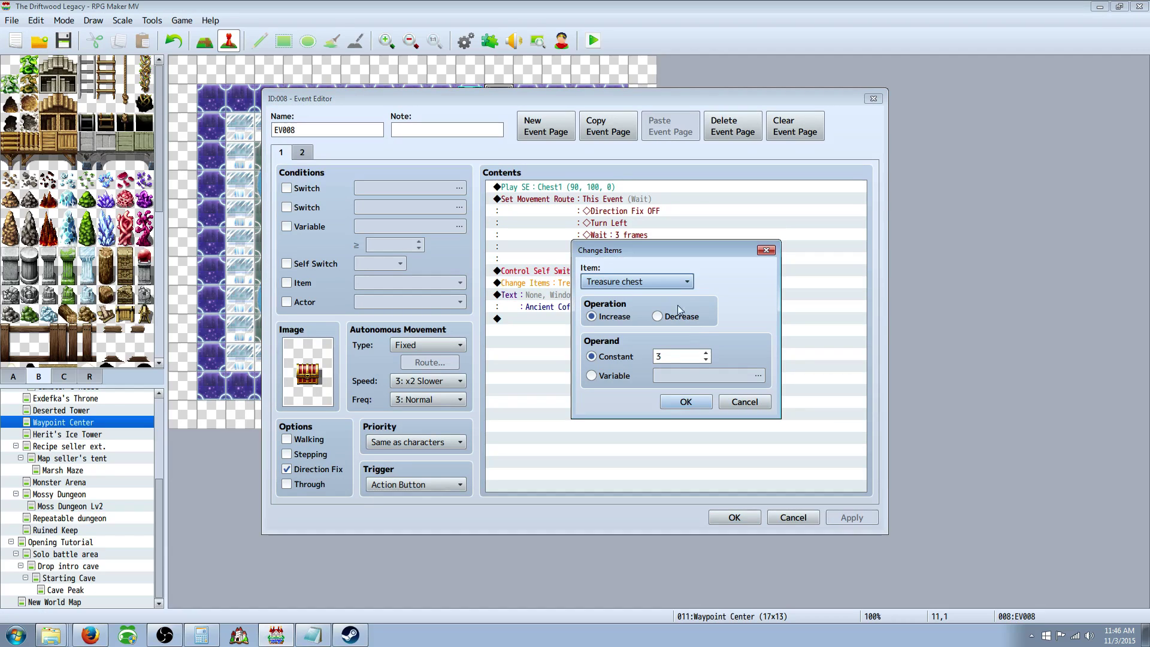
pyautogui.click(682, 356)
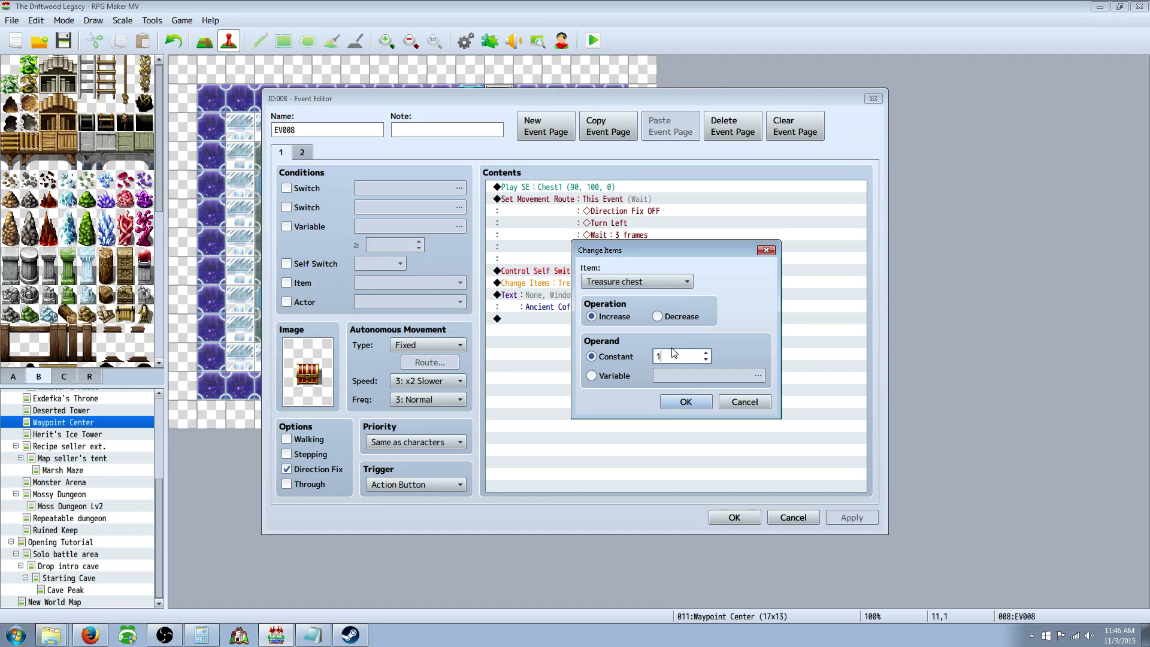
pyautogui.click(685, 402)
pyautogui.click(734, 517)
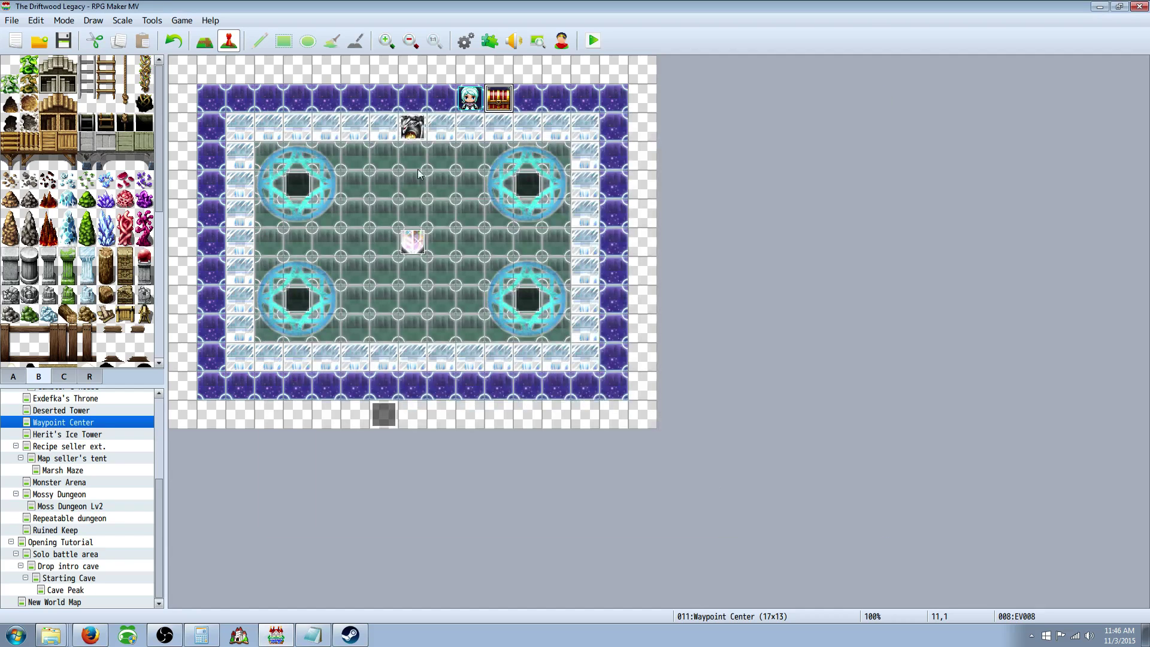
# Playtest the game: open the map's chest, use the Treasure chest item from the inventory and read through the loot messages
pyautogui.click(591, 41)
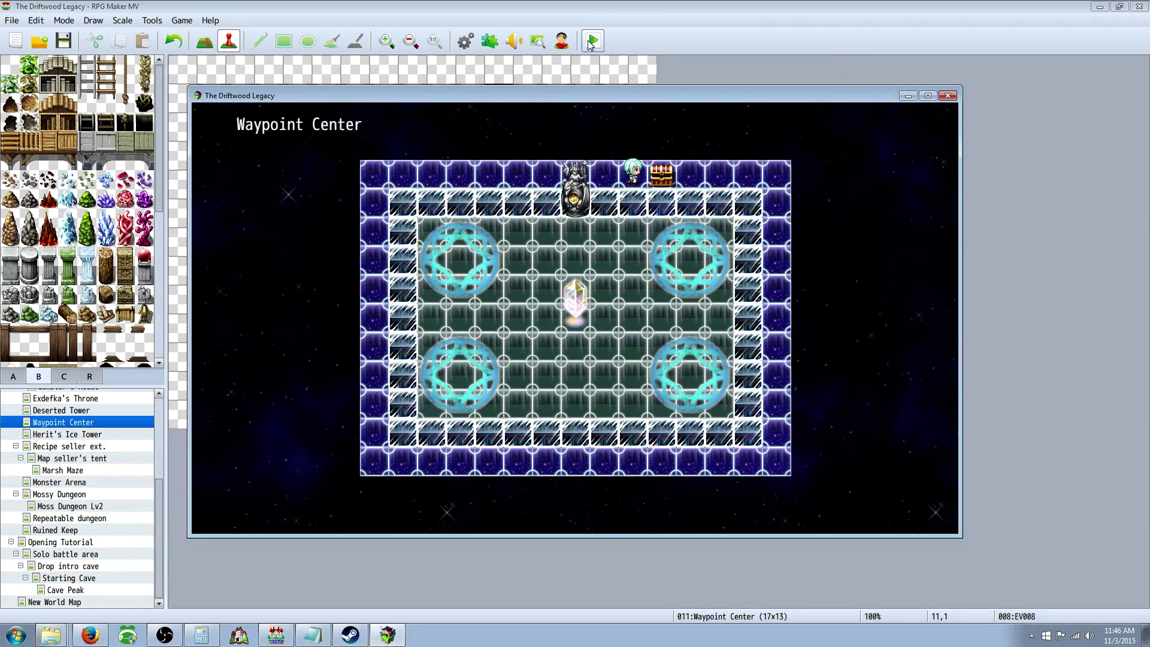
pyautogui.press('Return')
pyautogui.press('Escape')
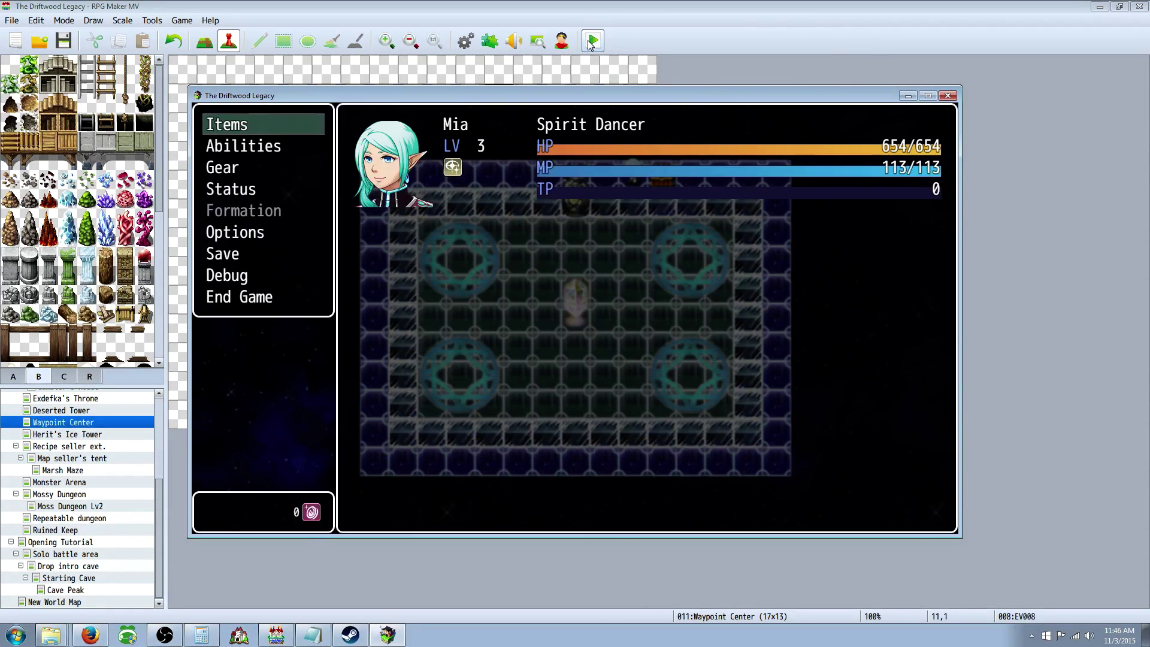
pyautogui.press('Return')
pyautogui.press('Return')
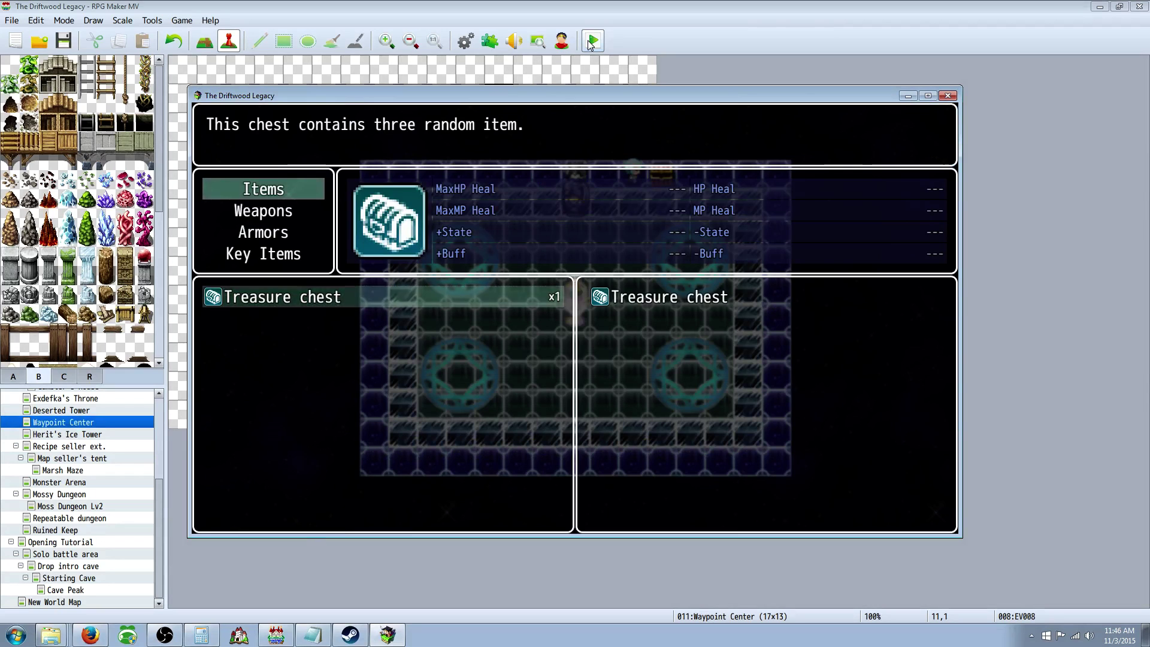
pyautogui.press('Return')
pyautogui.press('Return')
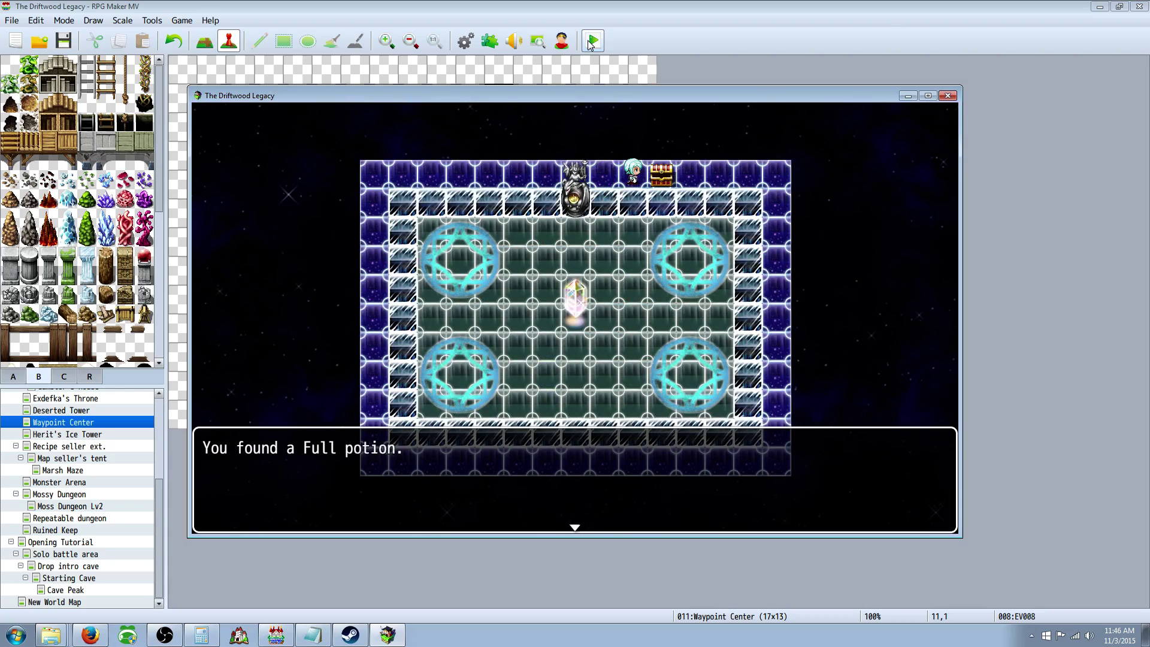
pyautogui.press('Return')
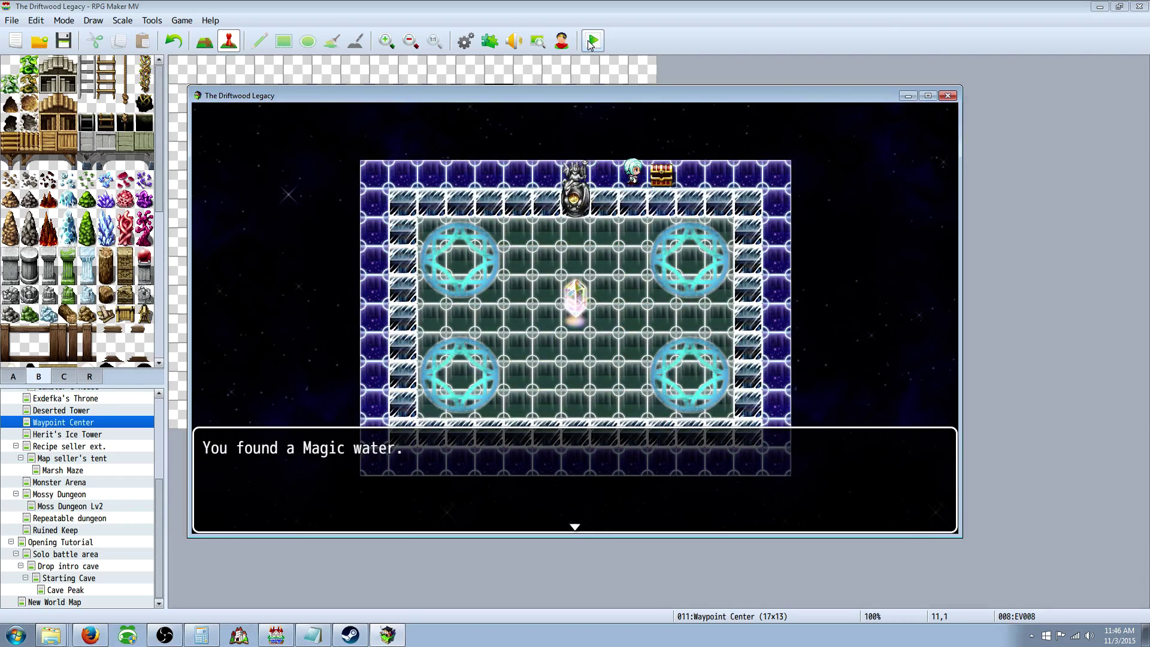
pyautogui.press('Return')
pyautogui.press('Return')
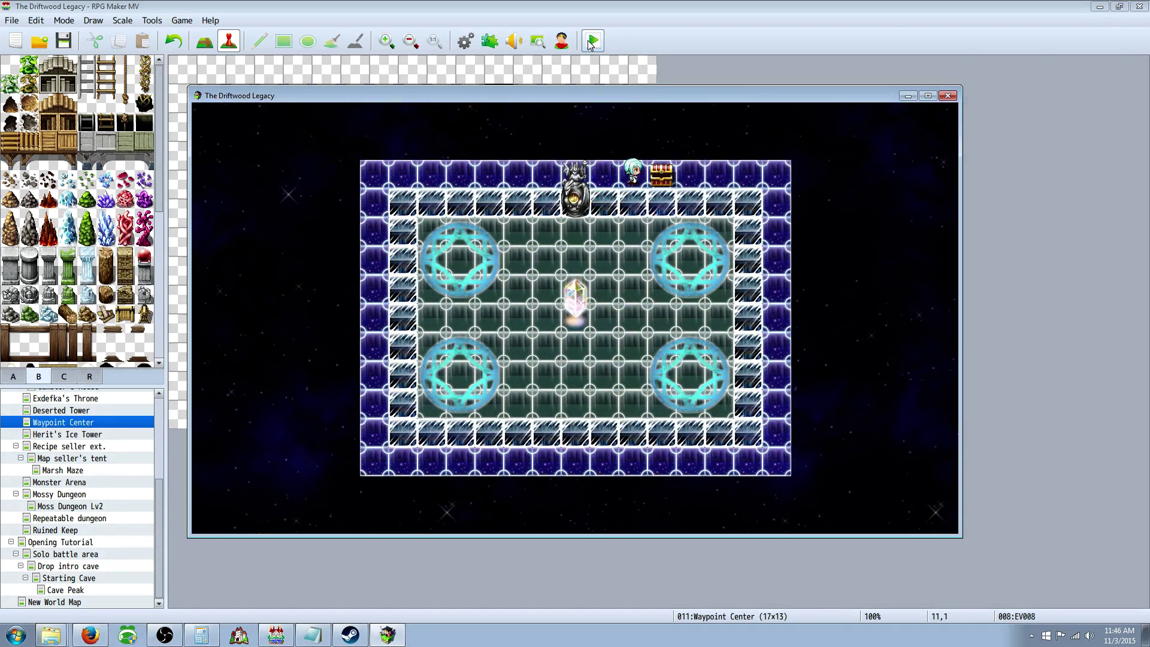
# Check the received items in the in-game inventory and end the playtest
pyautogui.press('Escape')
pyautogui.press('Return')
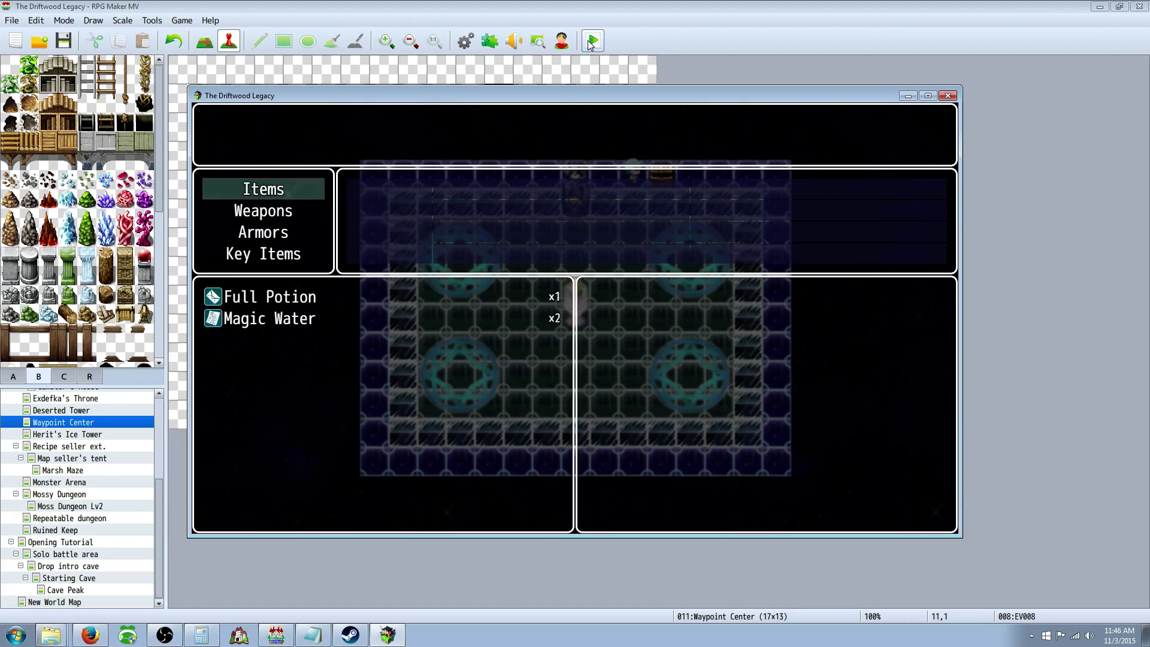
pyautogui.press('Return')
pyautogui.press('Down')
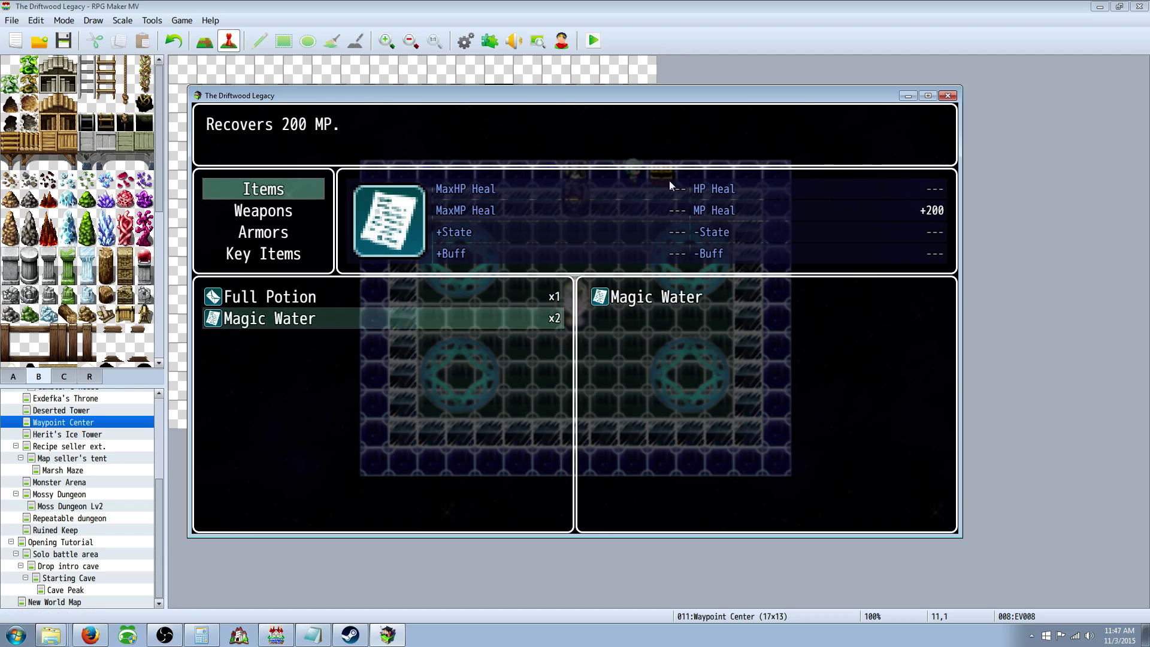
pyautogui.click(948, 96)
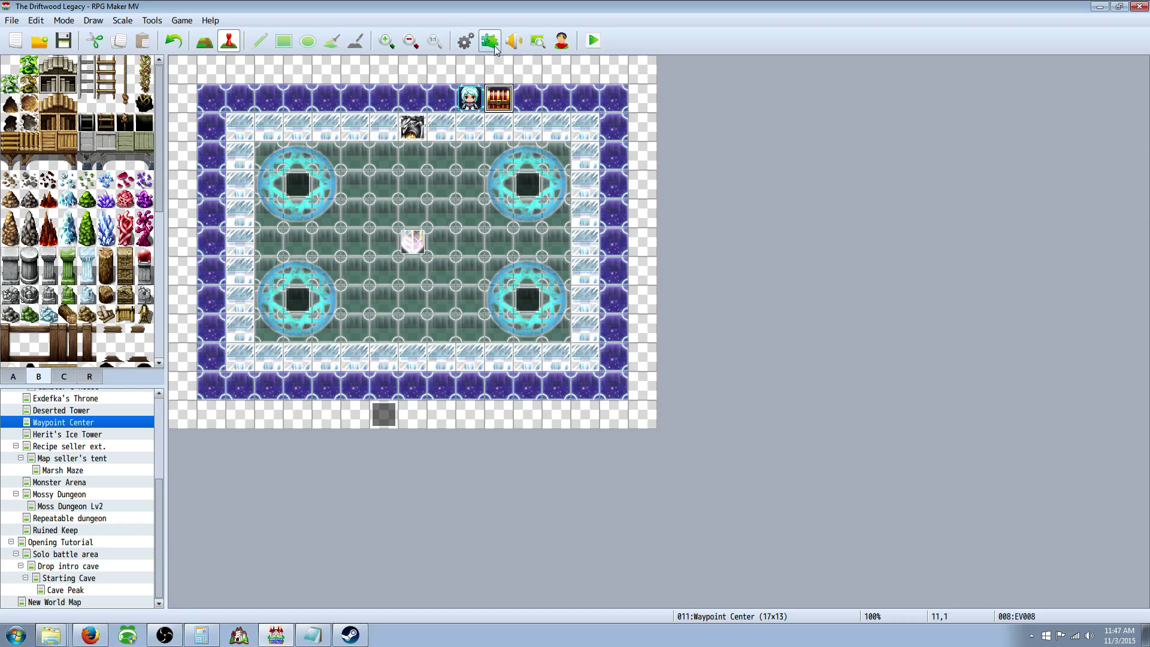
# Examine the Drifty's Random Loot common event from its random variable command to its last conditional branch
pyautogui.rightClick(507, 100)
pyautogui.click(466, 42)
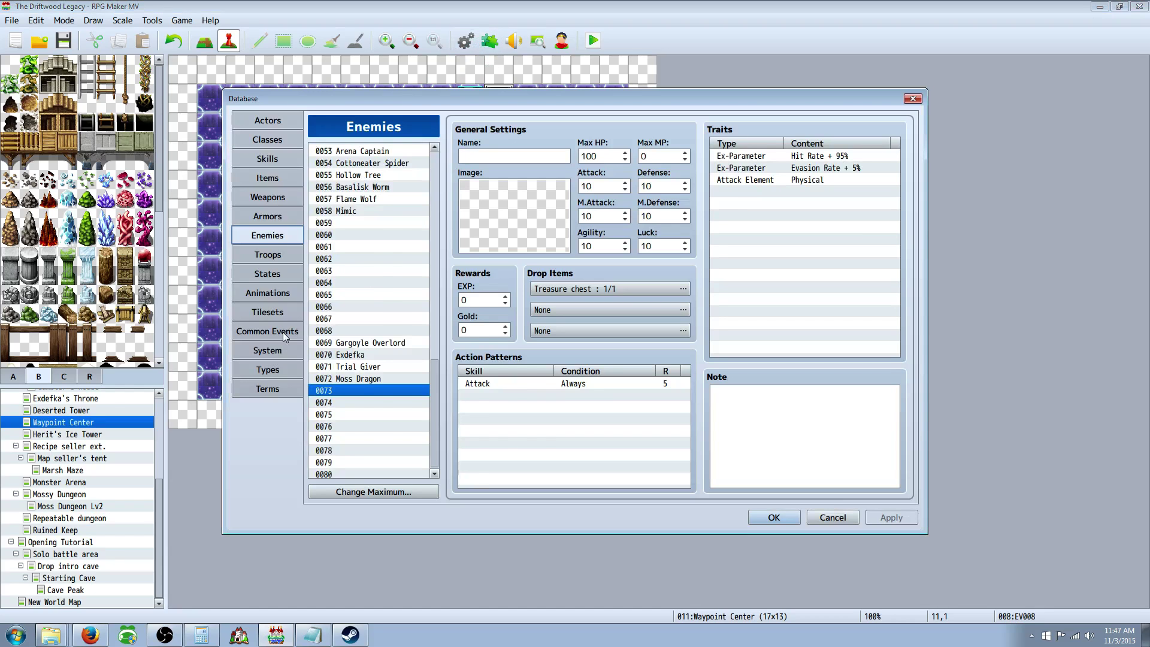
pyautogui.click(282, 332)
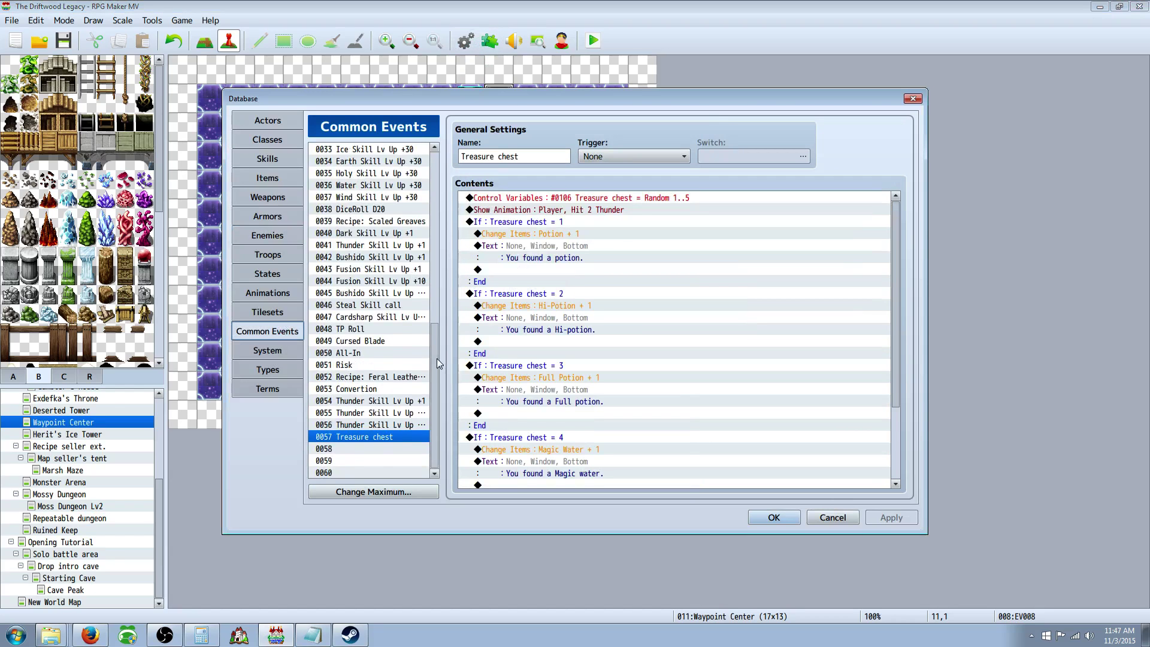
pyautogui.scroll(5, 402, 286)
pyautogui.click(377, 281)
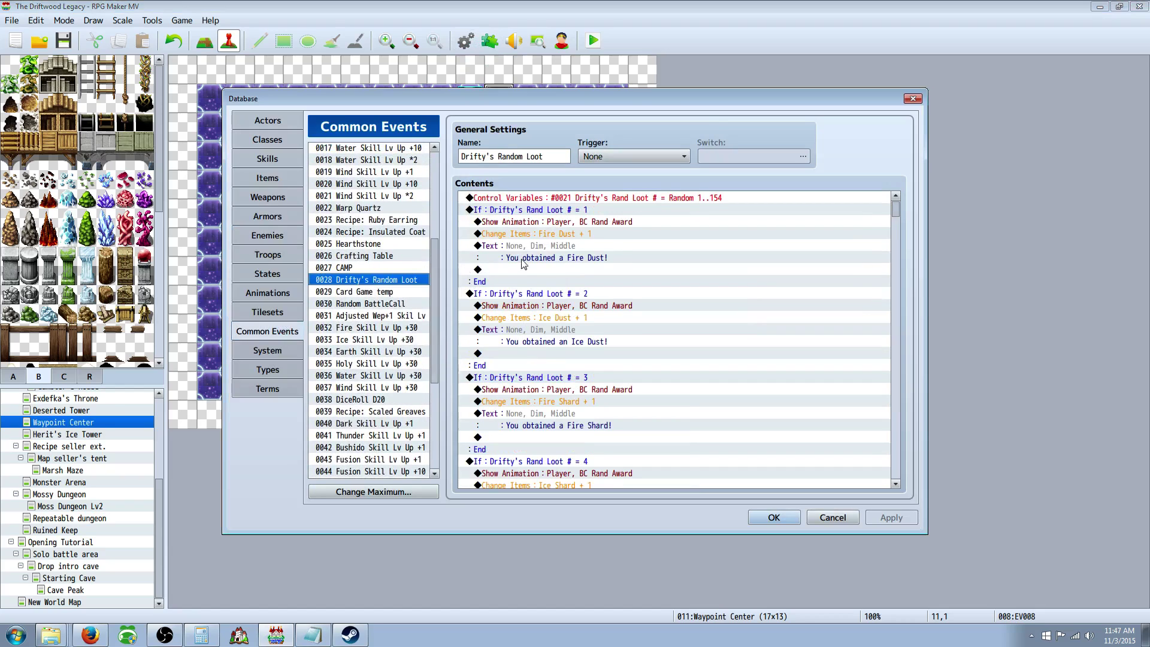
pyautogui.click(700, 198)
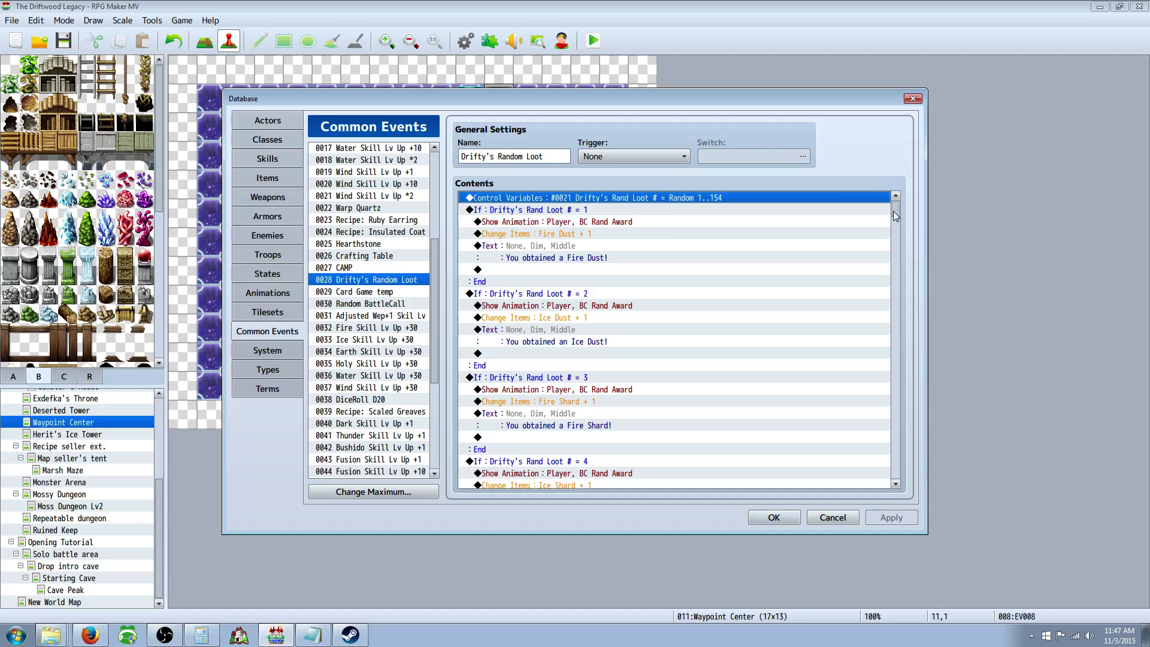
pyautogui.moveTo(894, 211); pyautogui.dragTo(895, 484)
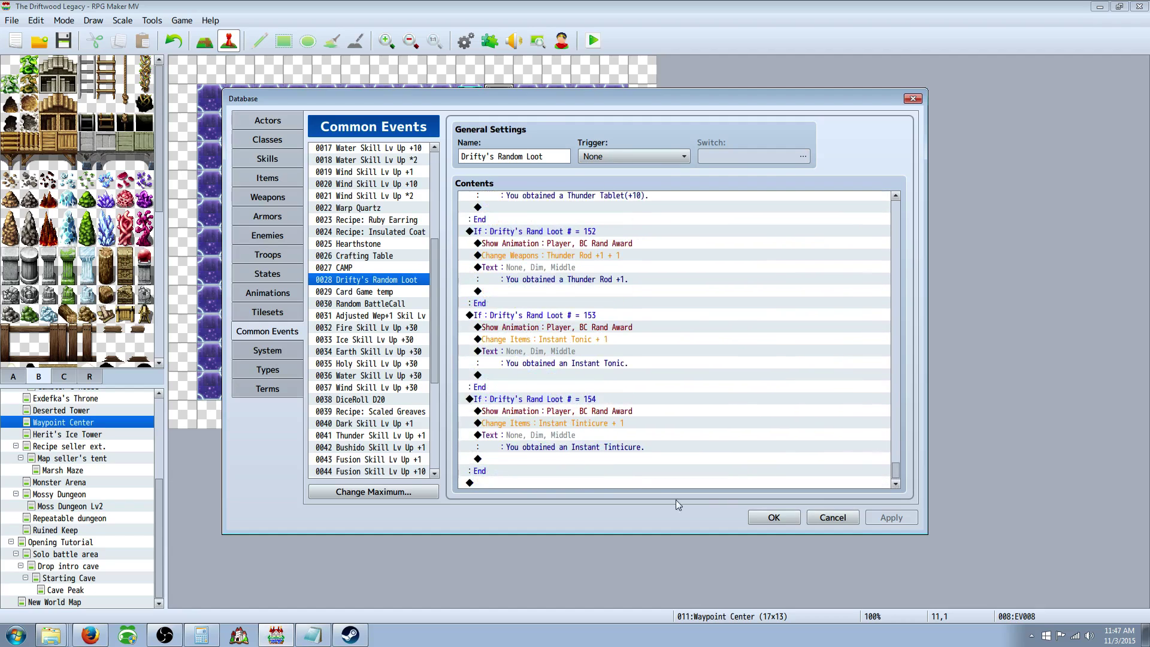
pyautogui.click(773, 518)
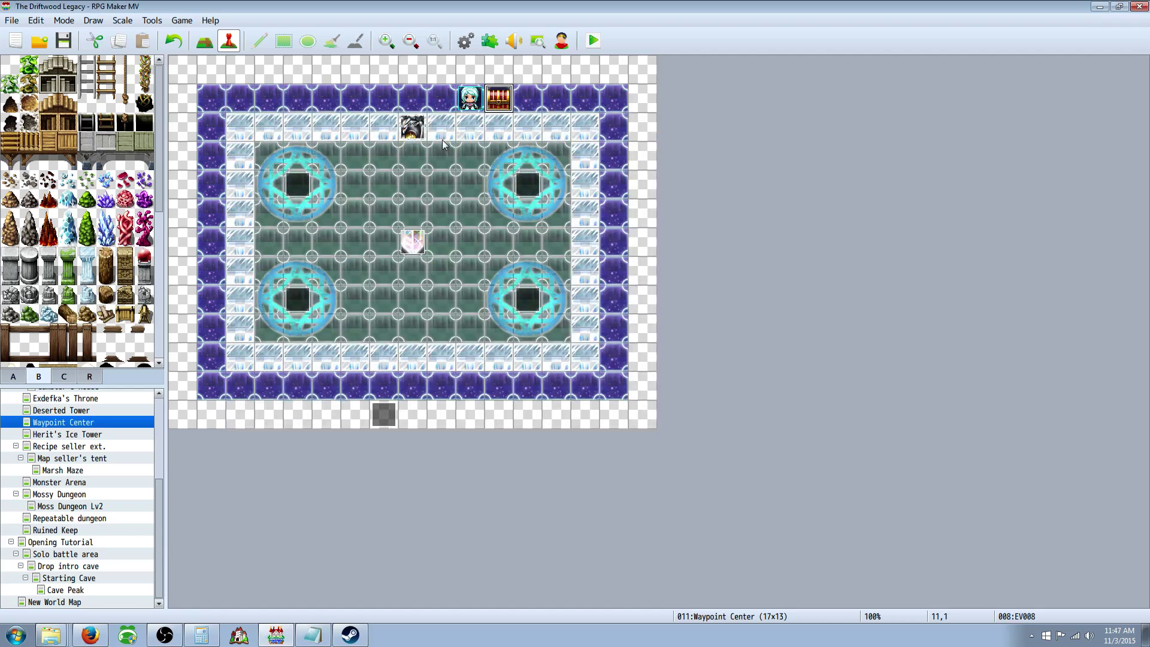
# Change the item command of chest event EV008 to increase Ancient Coffer by 10
pyautogui.rightClick(495, 102)
pyautogui.click(517, 113)
pyautogui.rightClick(582, 284)
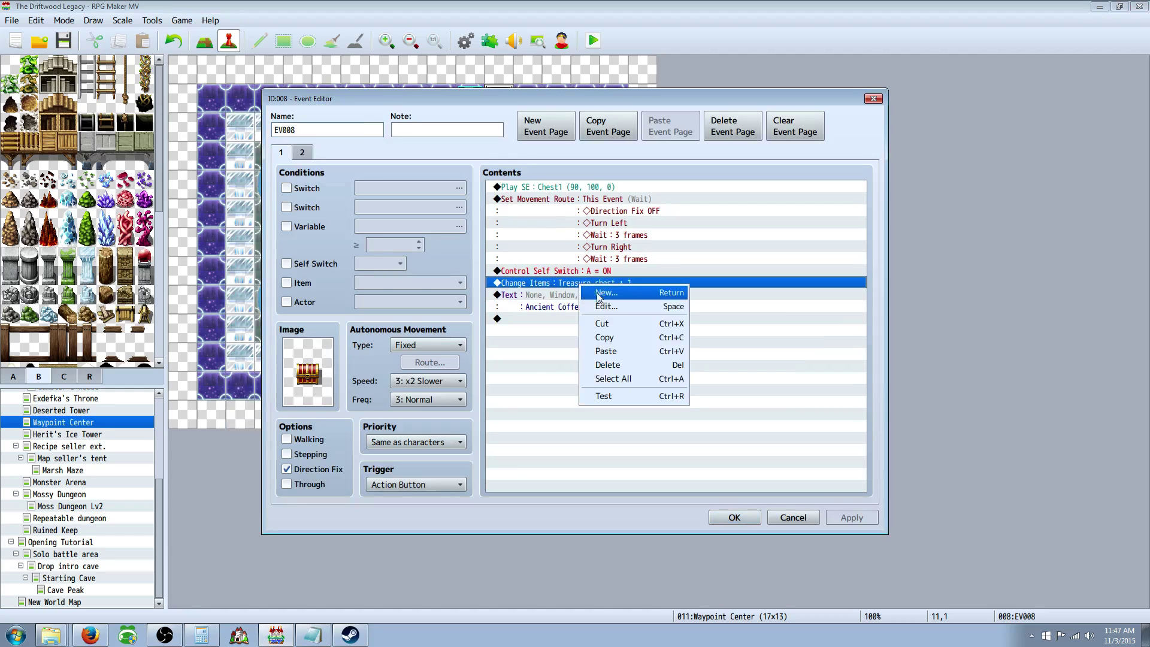
pyautogui.click(605, 295)
pyautogui.click(686, 281)
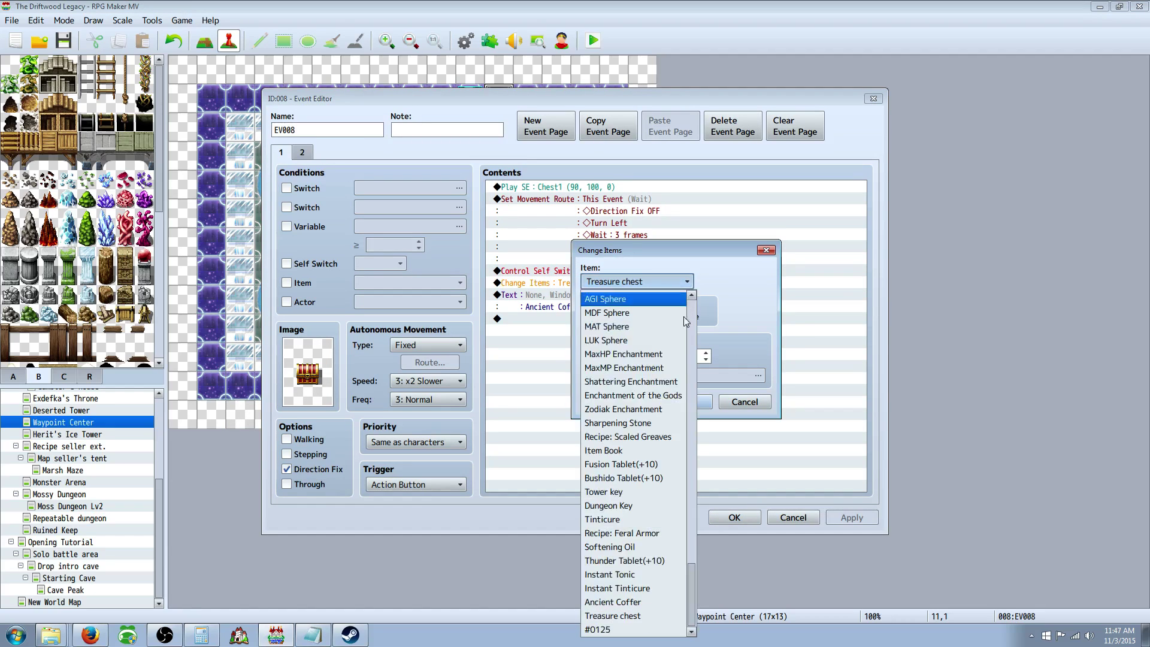
pyautogui.click(641, 602)
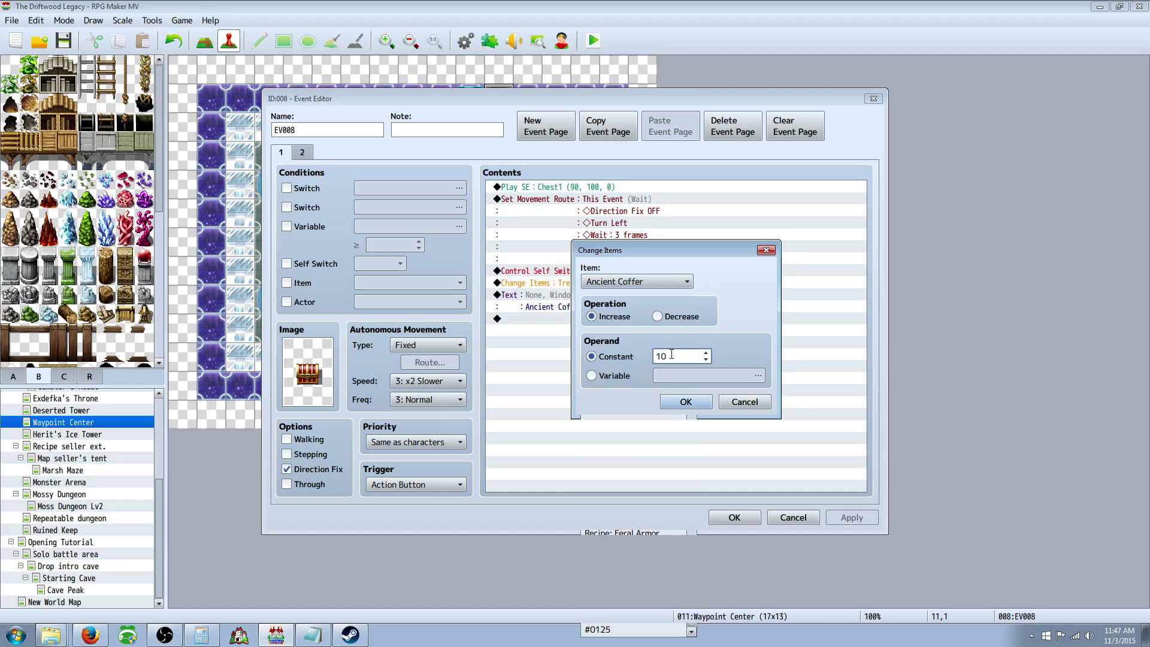
pyautogui.click(672, 402)
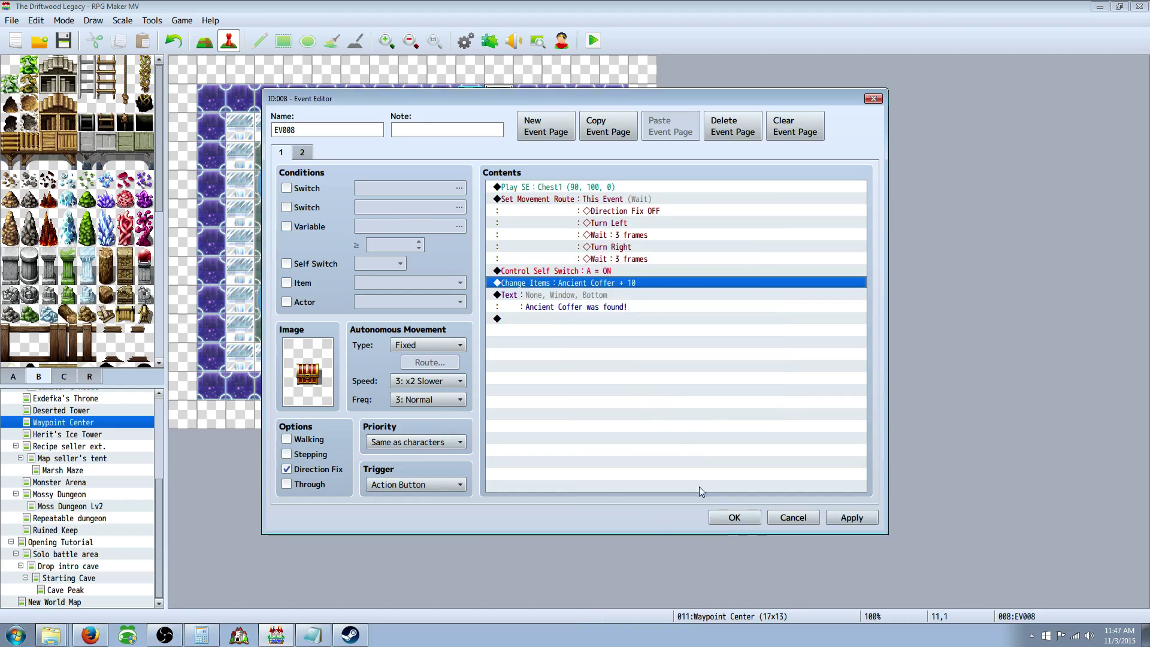